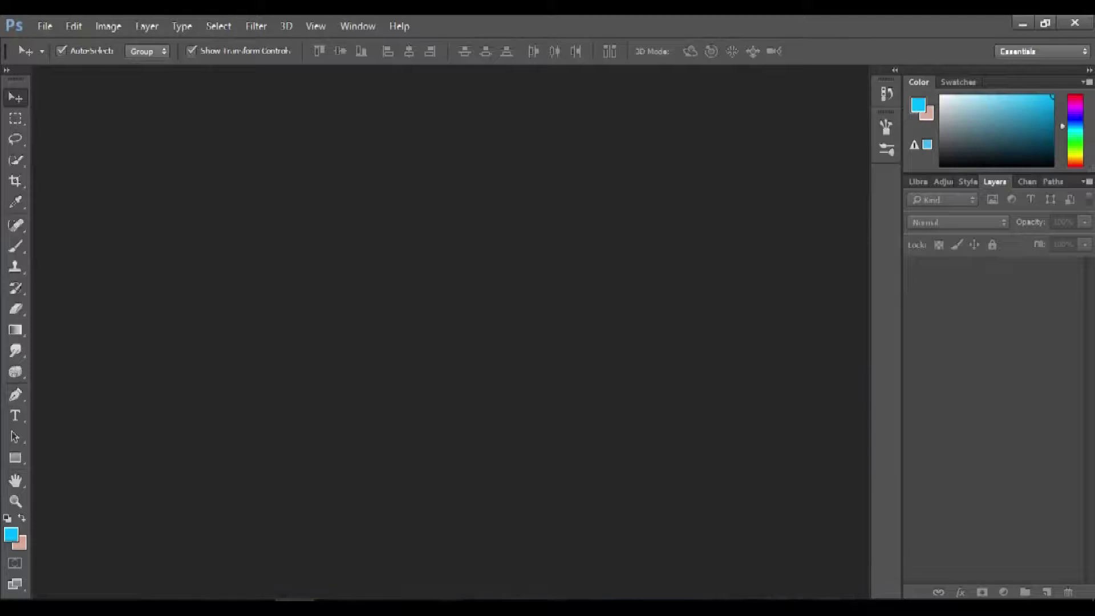
Open DSC_5373.JPG from the Desktop's DCIM > 100NCD40 folder.
key(ctrl+o)
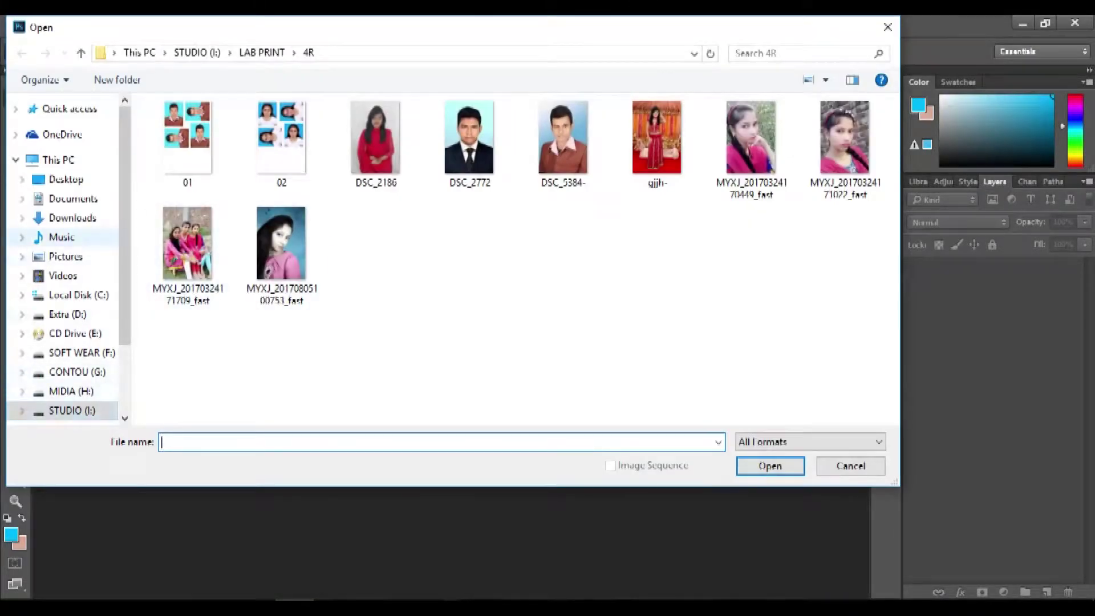
click(66, 179)
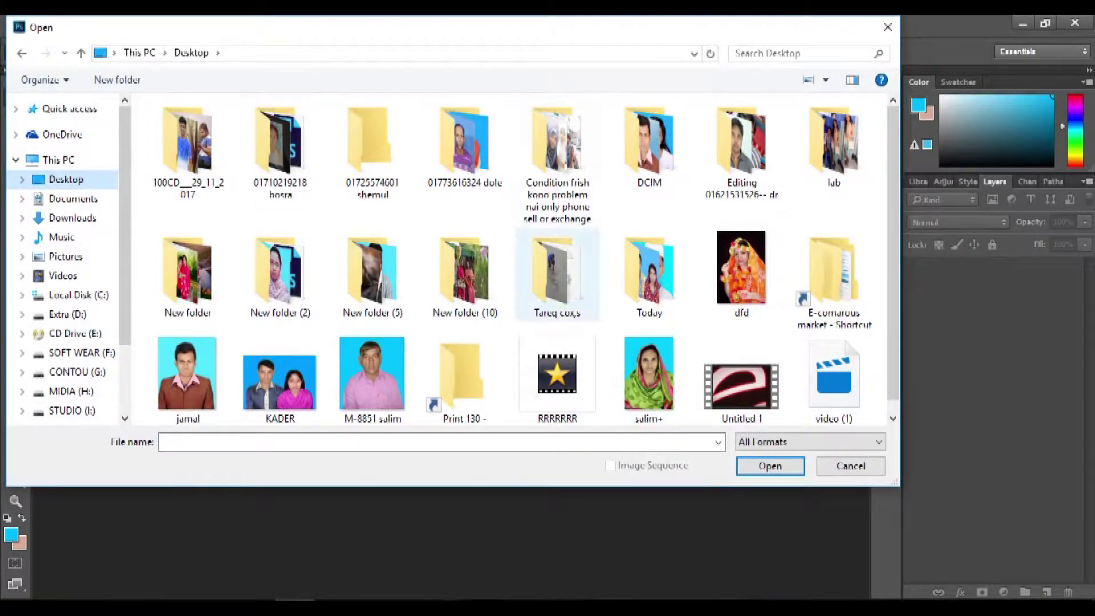
double_click(656, 142)
double_click(188, 139)
click(375, 146)
click(770, 466)
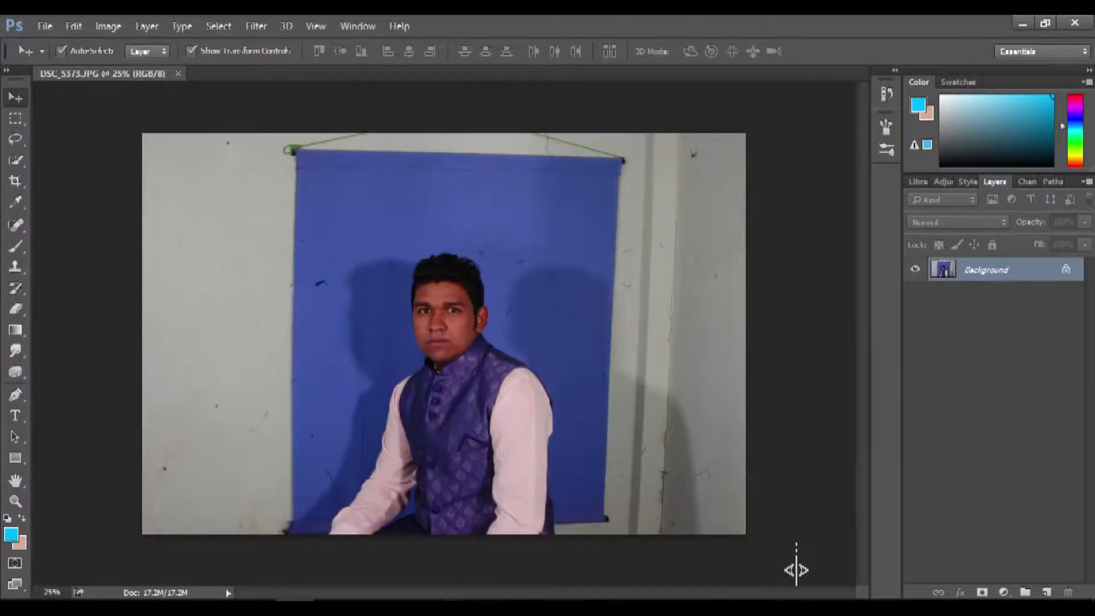
Brighten the photo with a slight Curves (Ctrl+M) lift.
key(ctrl+m)
drag(637, 100, 997, 110)
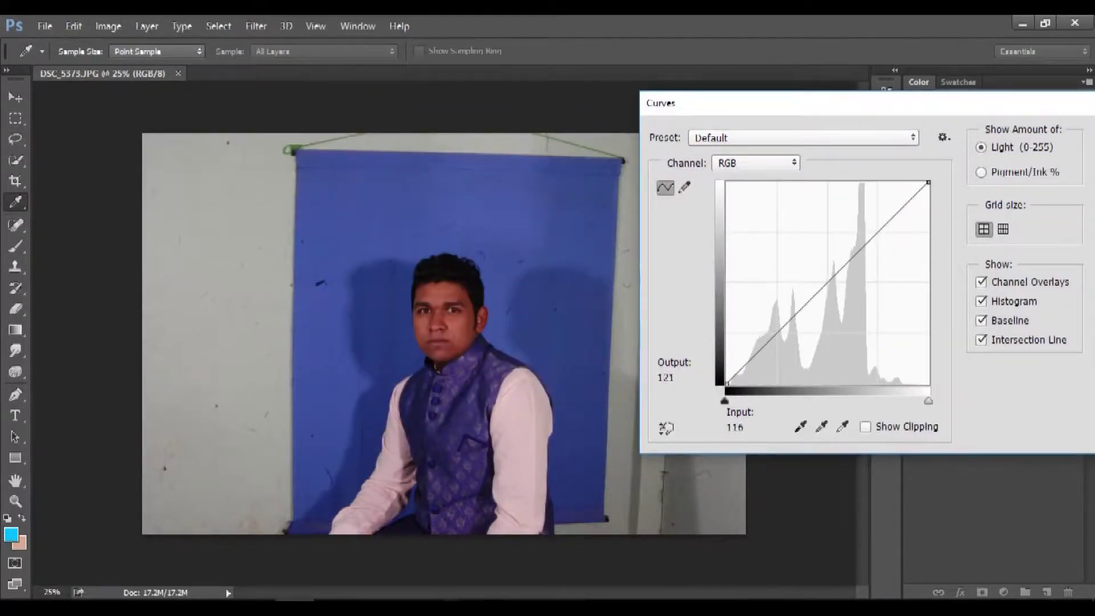
drag(826, 286, 821, 269)
key(Return)
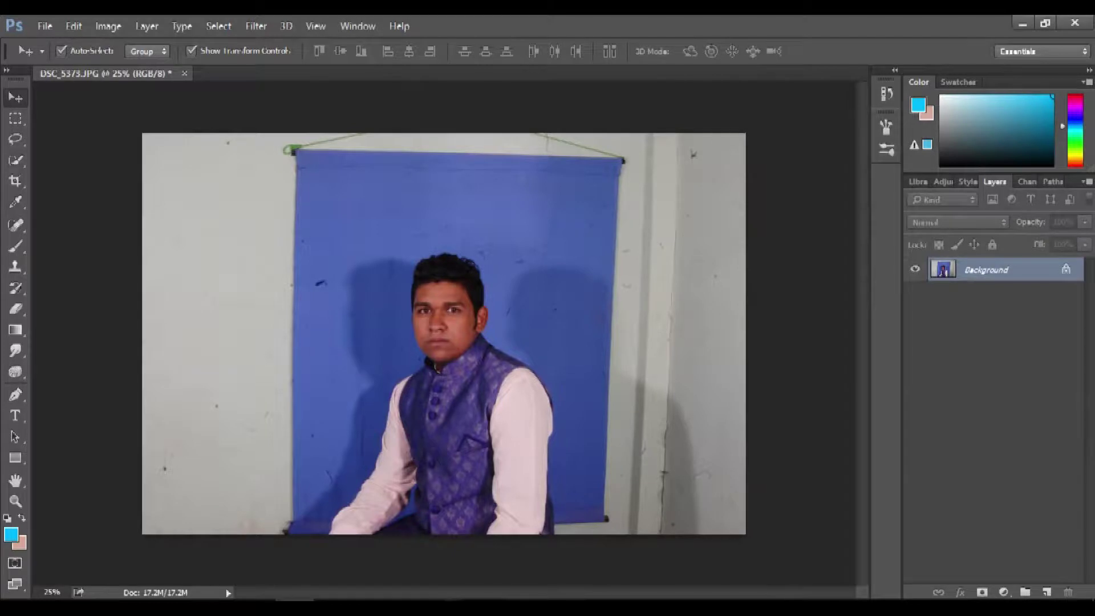
Add a Levels adjustment layer with midtones 1.10 and white input 218.
click(1003, 591)
click(964, 320)
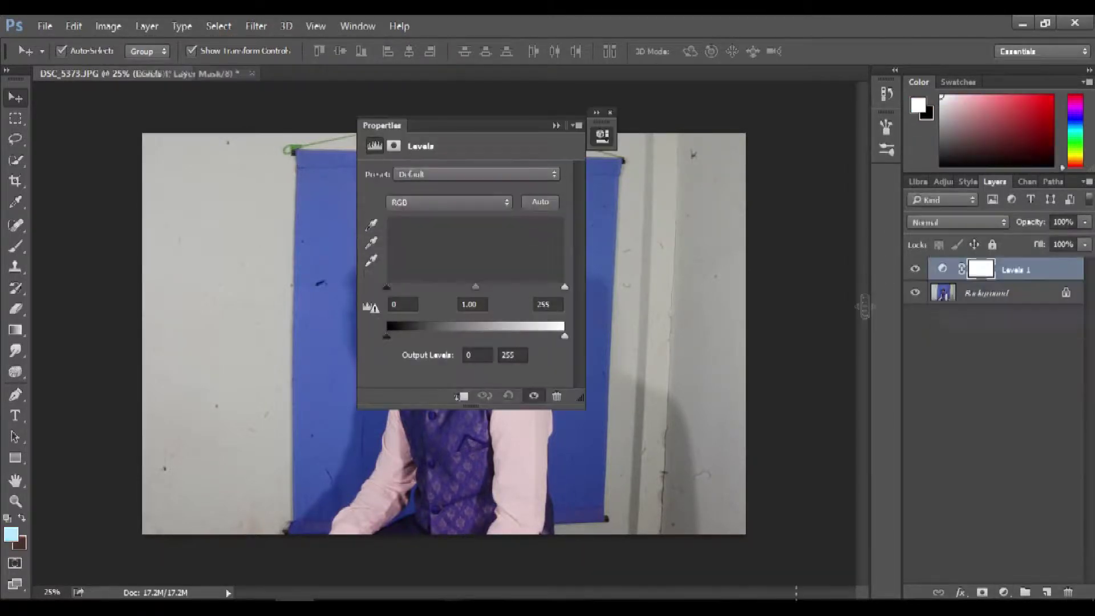
drag(383, 125, 736, 115)
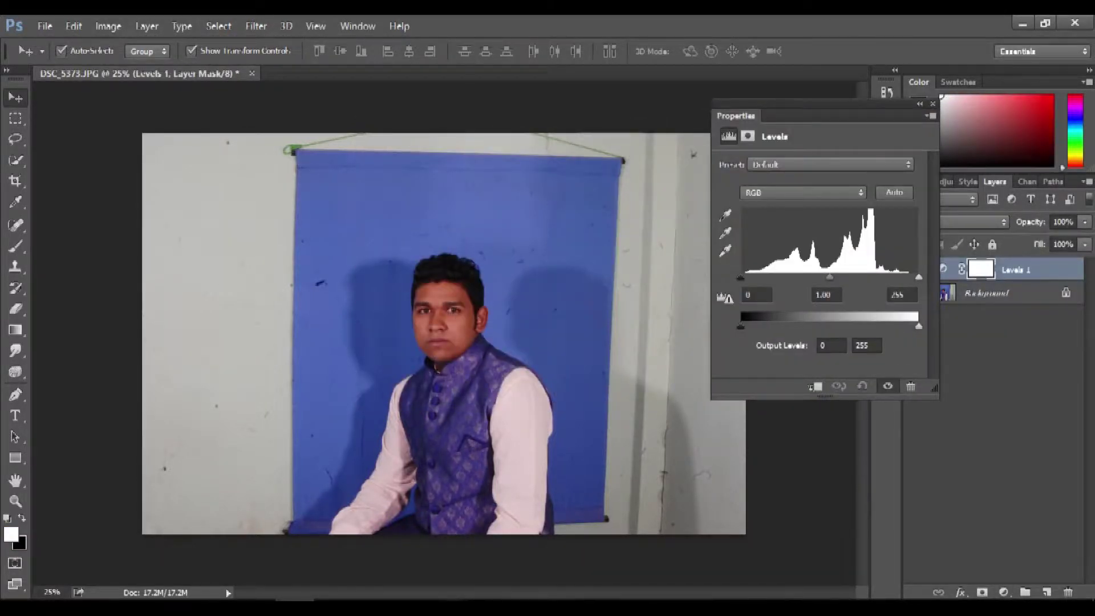
drag(919, 278, 905, 277)
drag(822, 278, 817, 278)
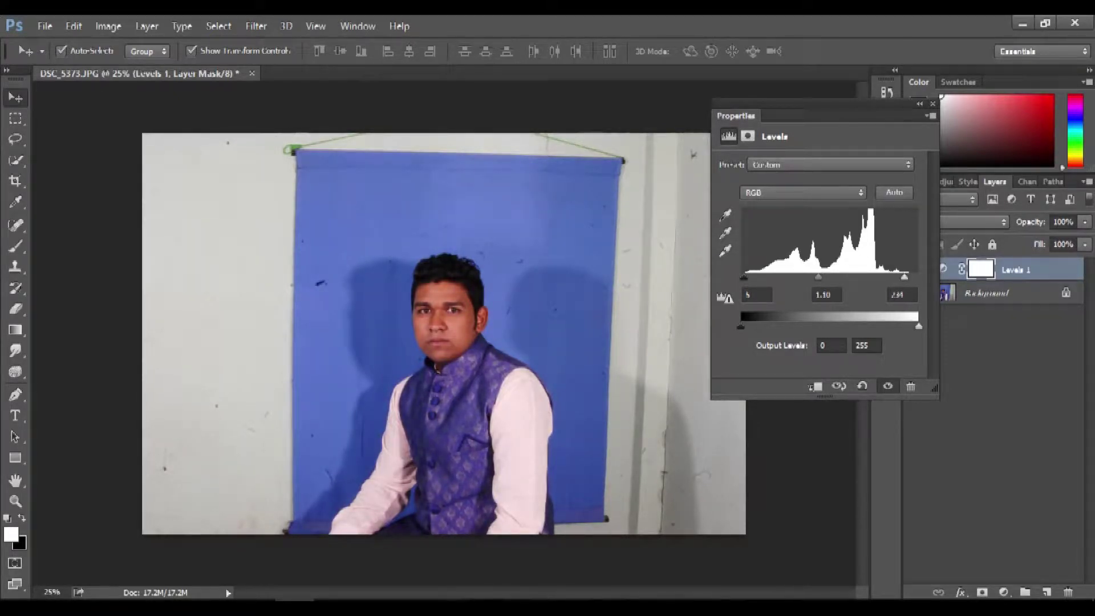
drag(905, 278, 893, 278)
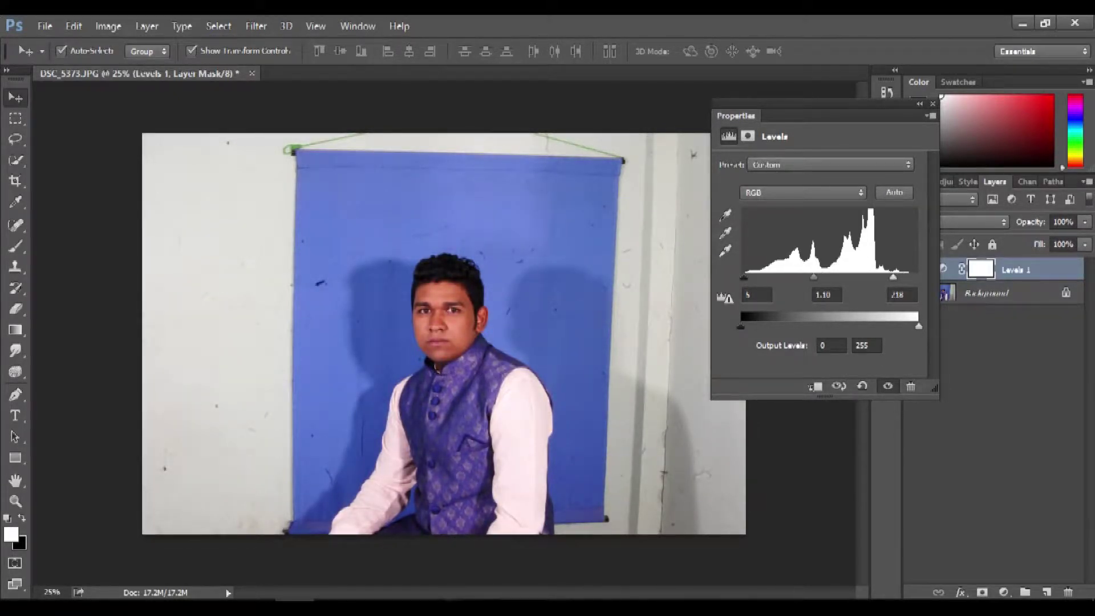
Add a Color Balance layer shifting midtones Cyan–Red to -14.
click(1003, 592)
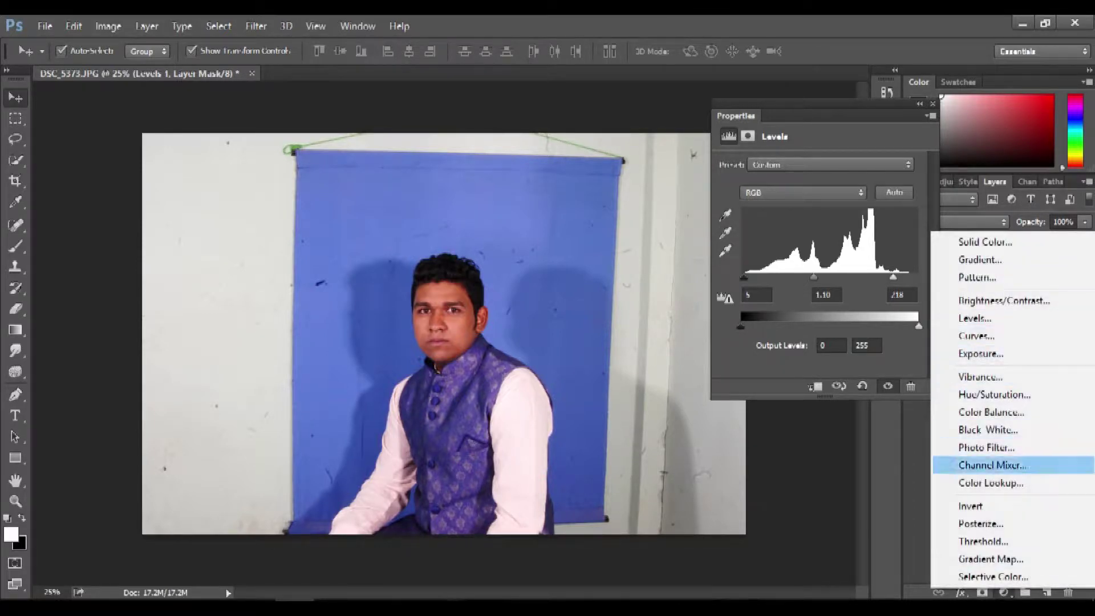
click(991, 412)
drag(798, 200, 788, 199)
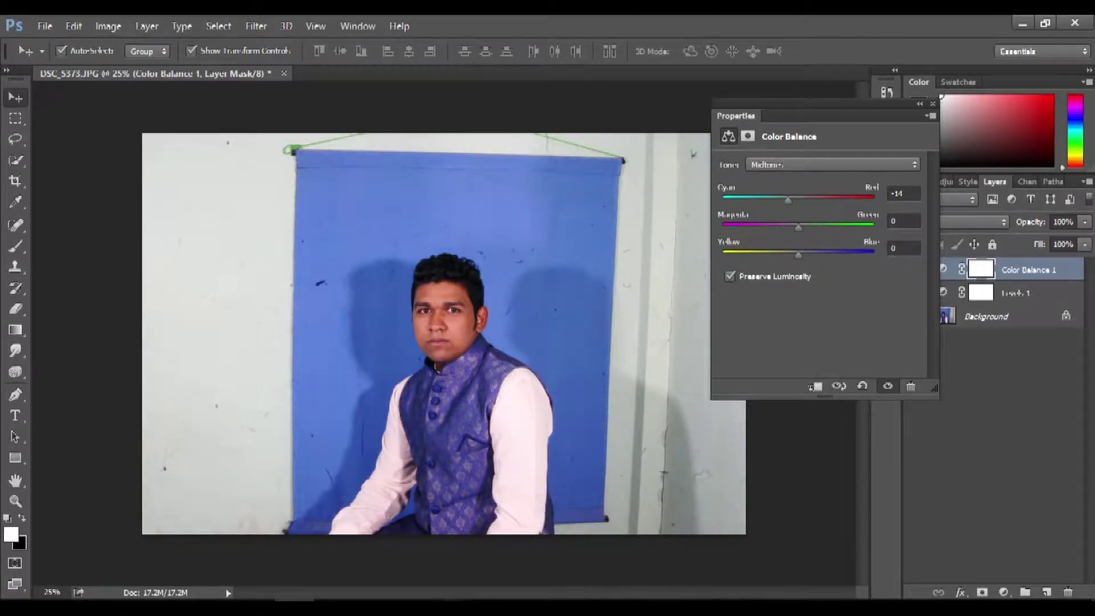
Add a Curves adjustment layer lifted slightly in the midtones, with black as foreground.
click(1003, 592)
click(979, 330)
drag(853, 262, 853, 253)
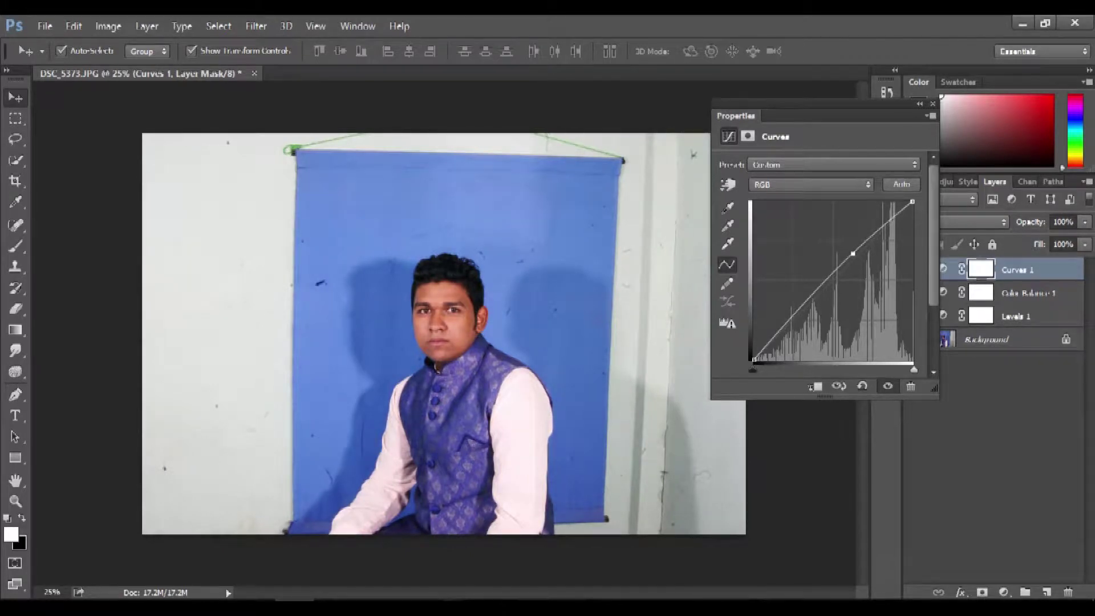
click(919, 103)
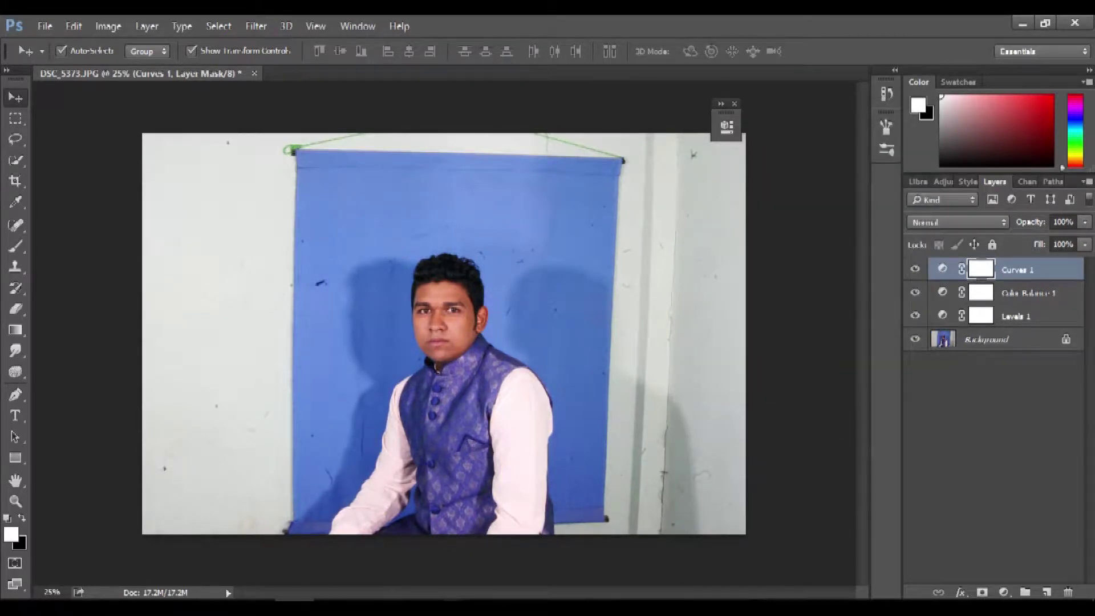
click(22, 517)
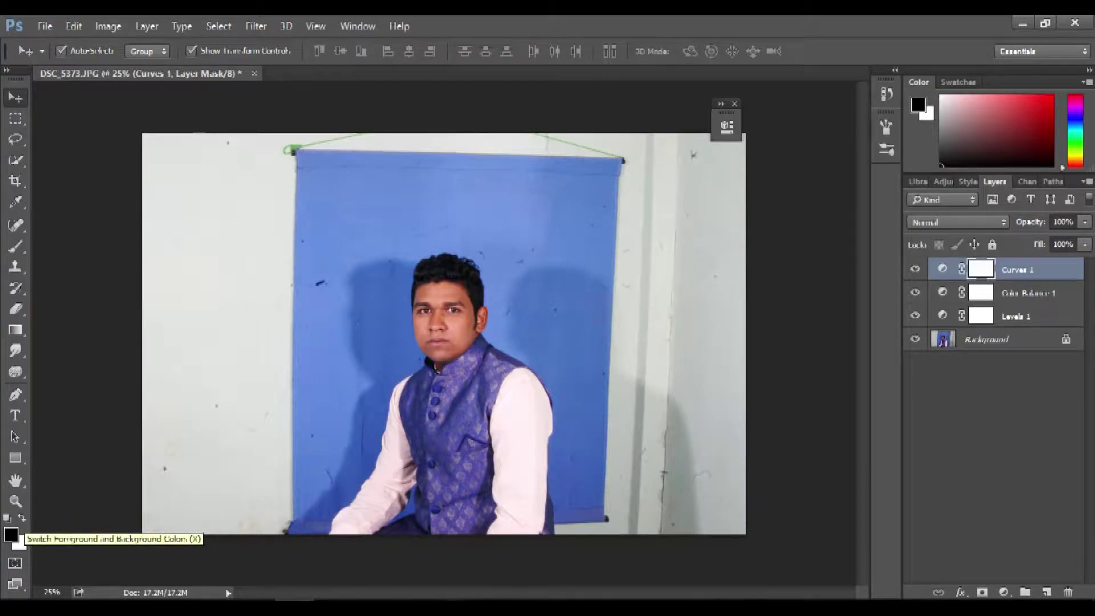
Set the background colour to a light cyan (R 106, G 218, B 255), starting from 04c1ff.
click(19, 543)
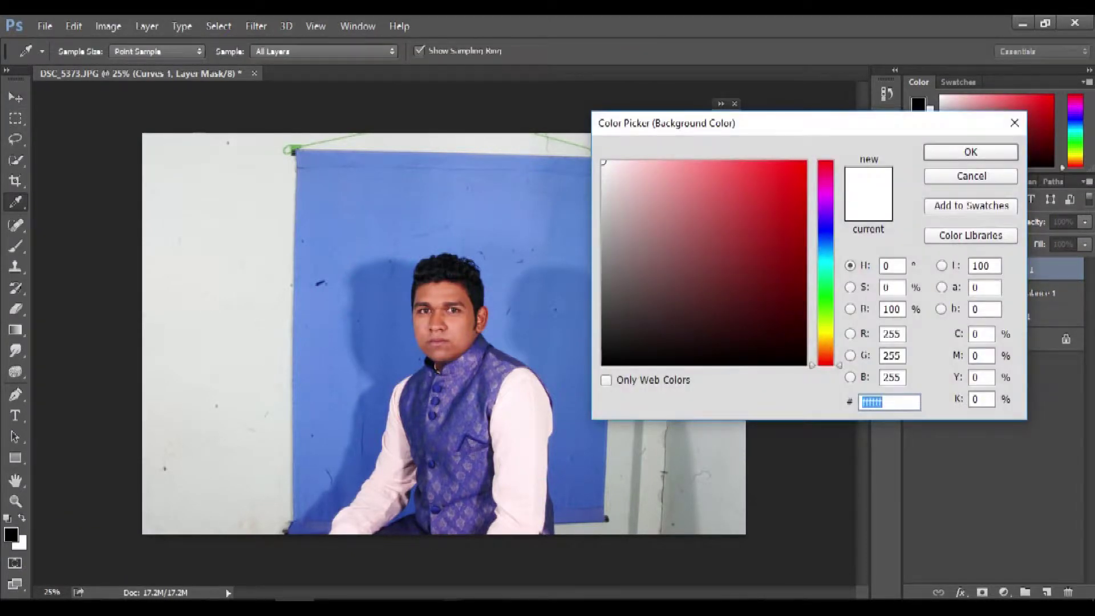
text(04c1ff)
drag(803, 163, 721, 161)
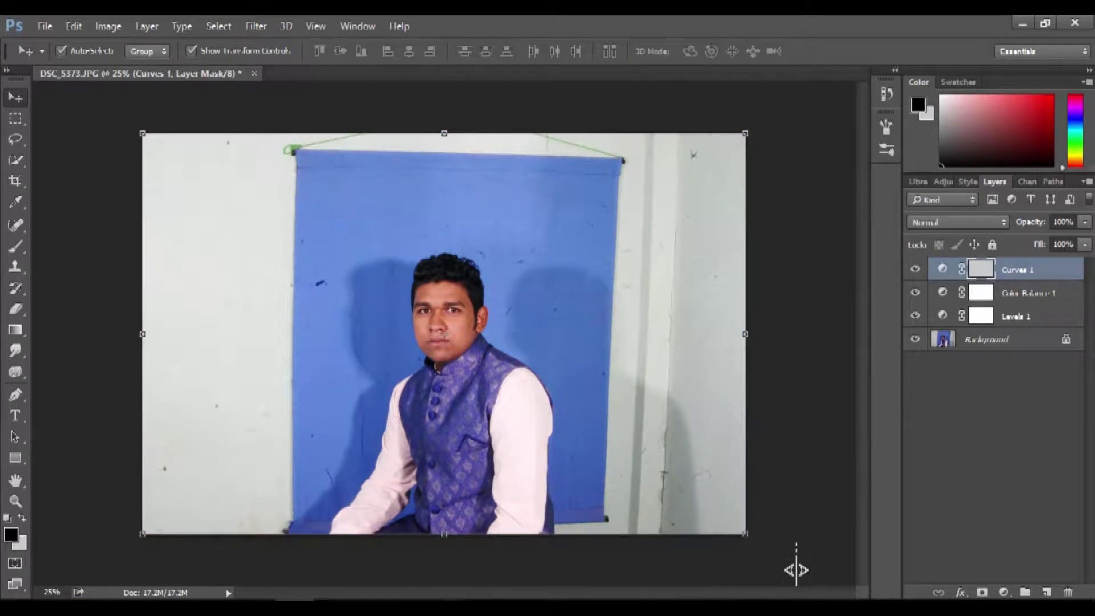
key(alt+comma)
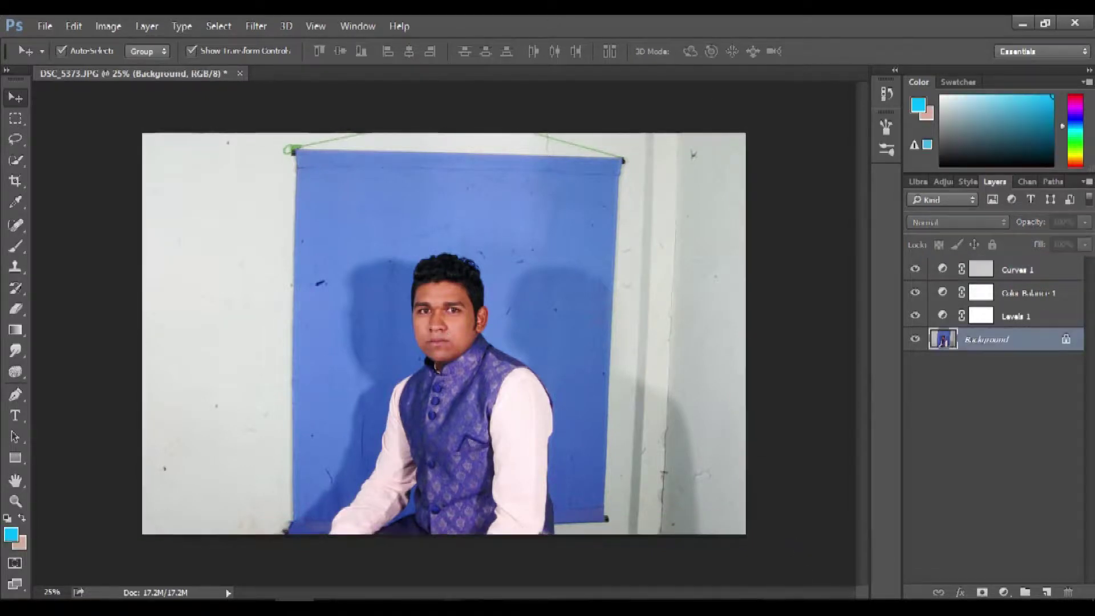
Copy the photo to Layer 1 and fill the Background beneath with solid cyan.
key(ctrl+BackSpace)
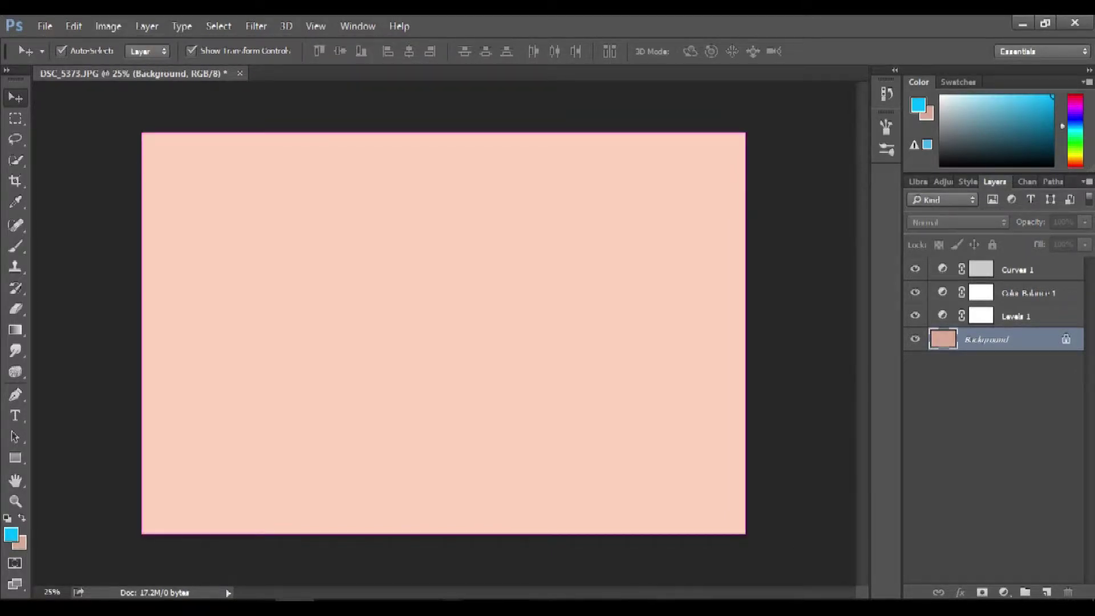
key(ctrl+v)
key(alt+comma)
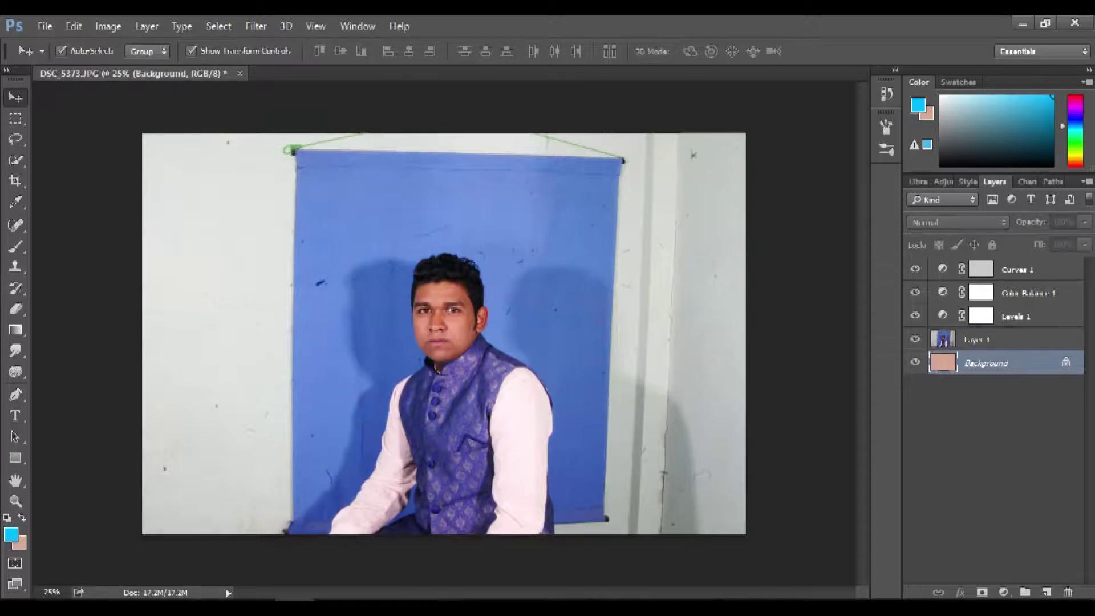
key(x)
key(ctrl+a)
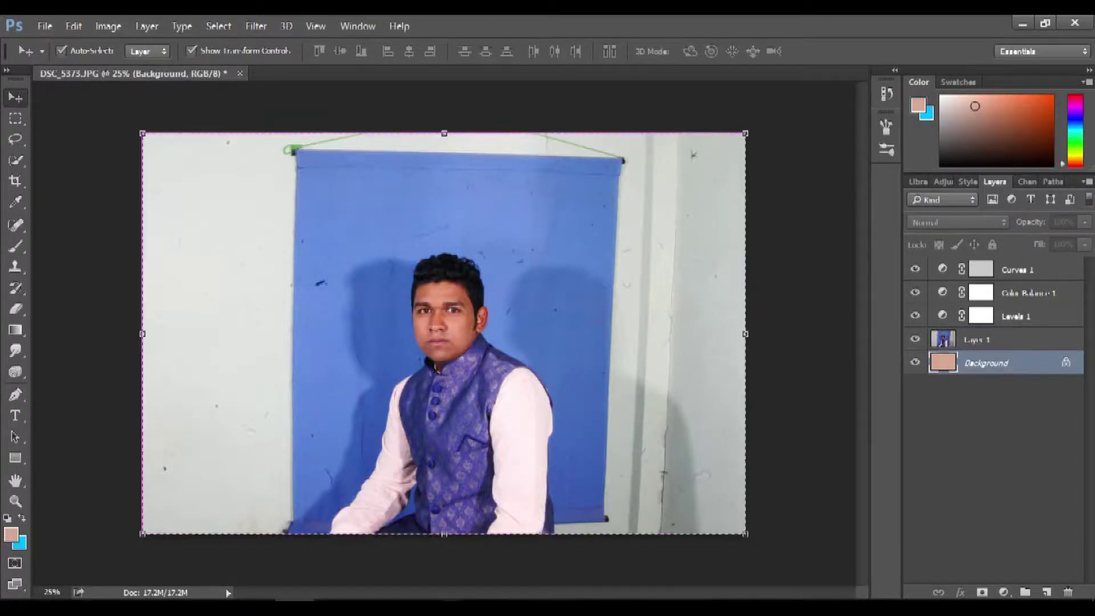
key(ctrl+BackSpace)
key(ctrl+d)
Target the Curves 1 mask with default black and white colours.
key(alt+period)
key(d)
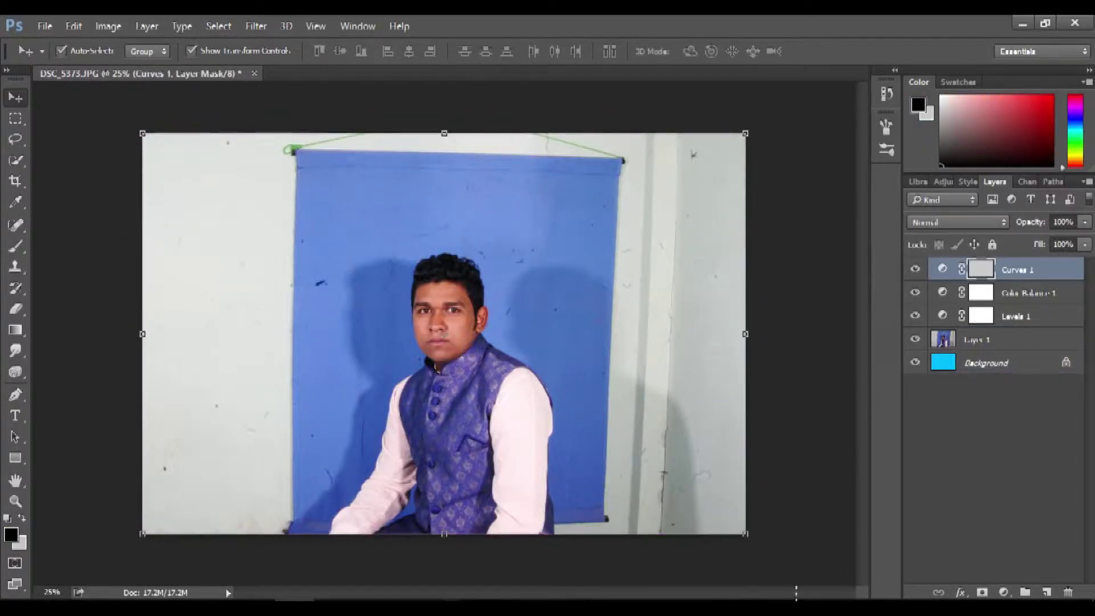
key(w)
key(ctrl+plus)
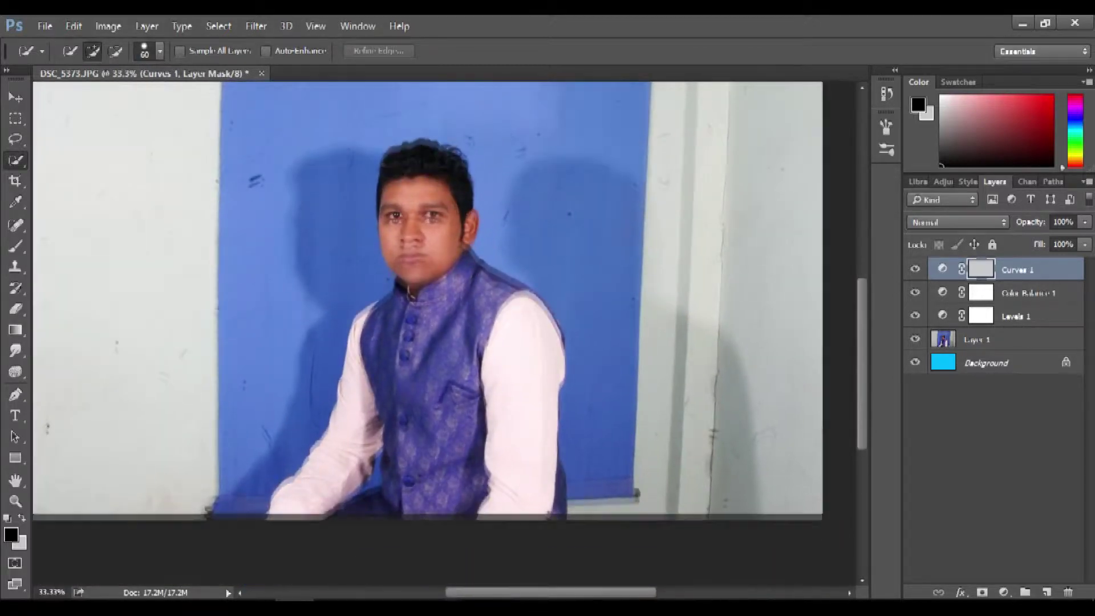
Quick-select the man's head, vest, both sleeves, vest edge and right ear.
drag(423, 171, 427, 456)
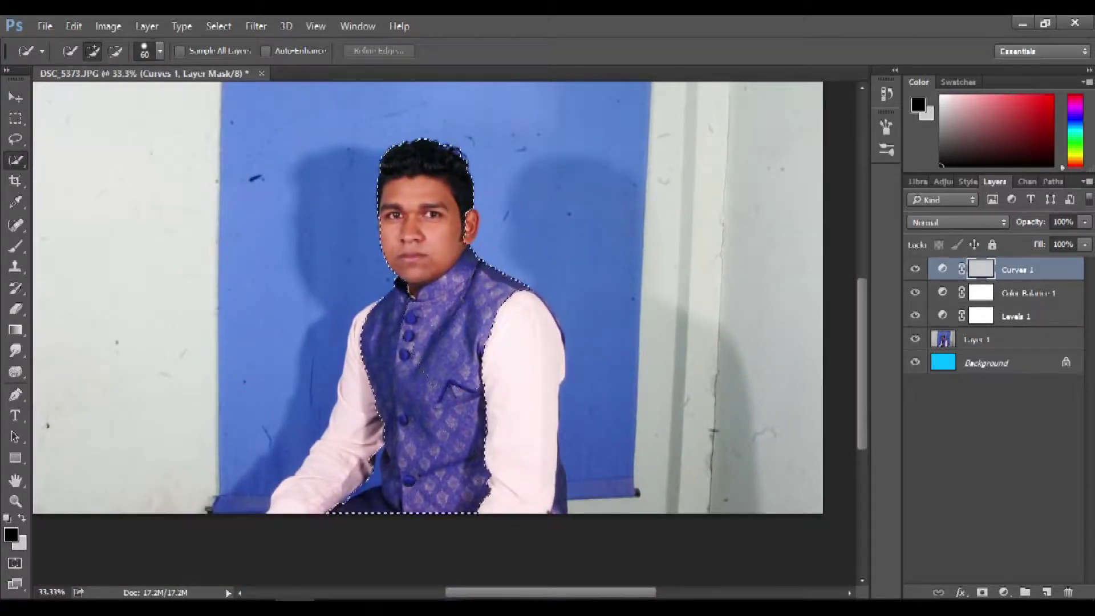
drag(353, 330, 302, 467)
drag(530, 319, 525, 490)
click(562, 504)
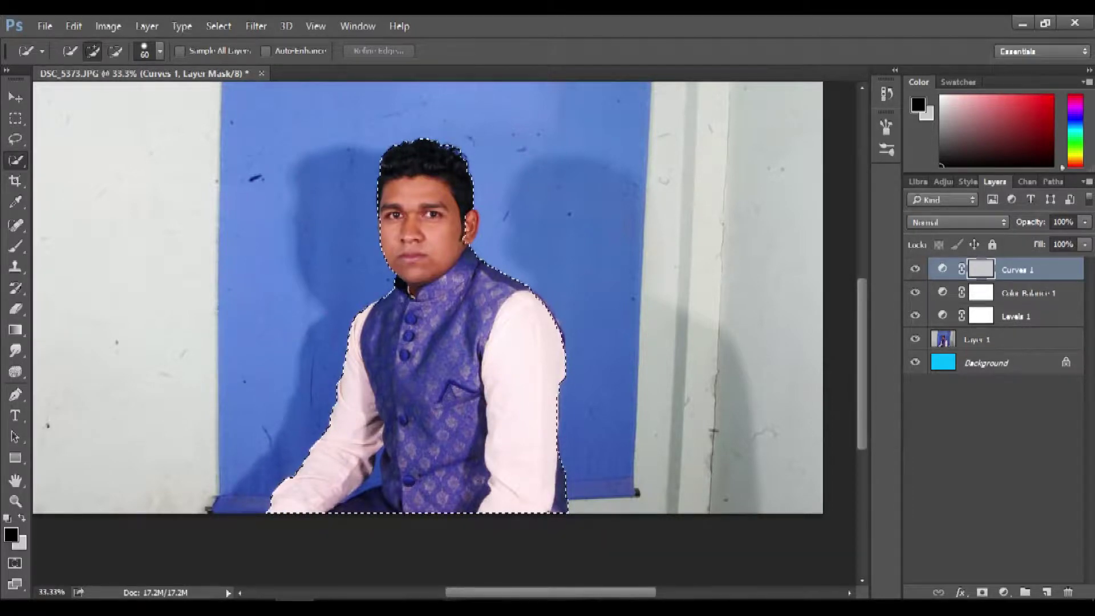
scroll(428, 162, up, 2)
click(512, 288)
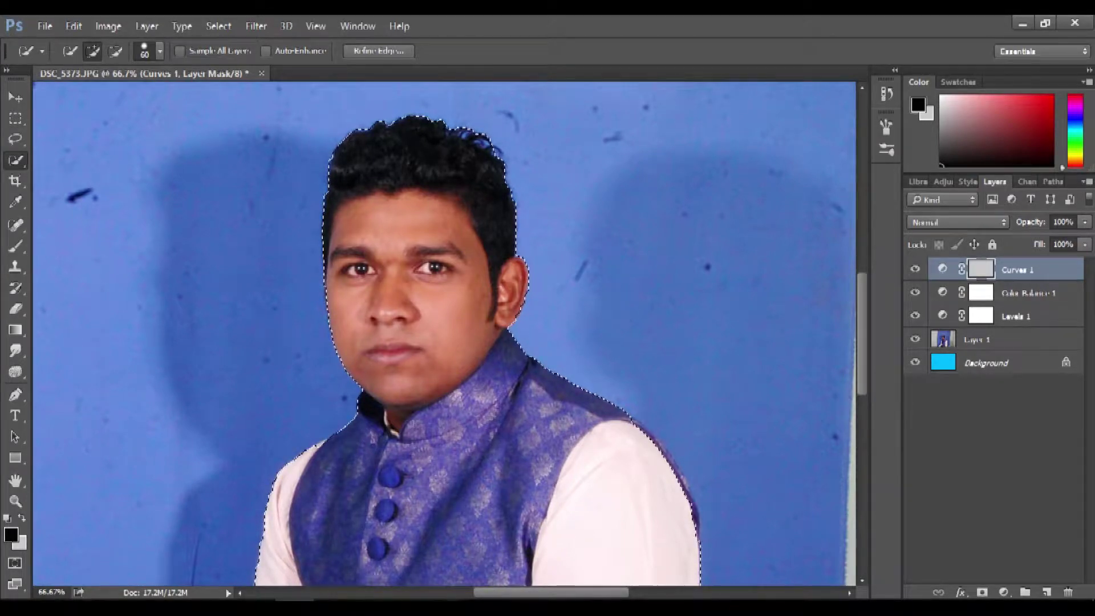
Inspect the selection edges around the face, shoulder and arm at 66.7% and 100%.
scroll(795, 567, left, 3)
key(ctrl+plus)
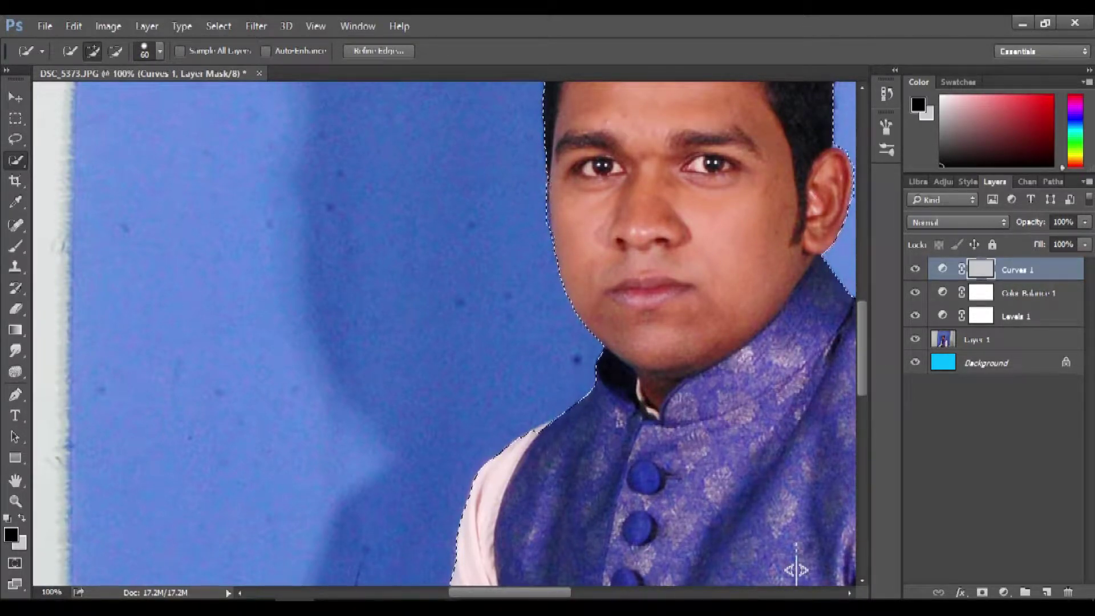
key(ctrl+minus)
scroll(796, 569, down, 2)
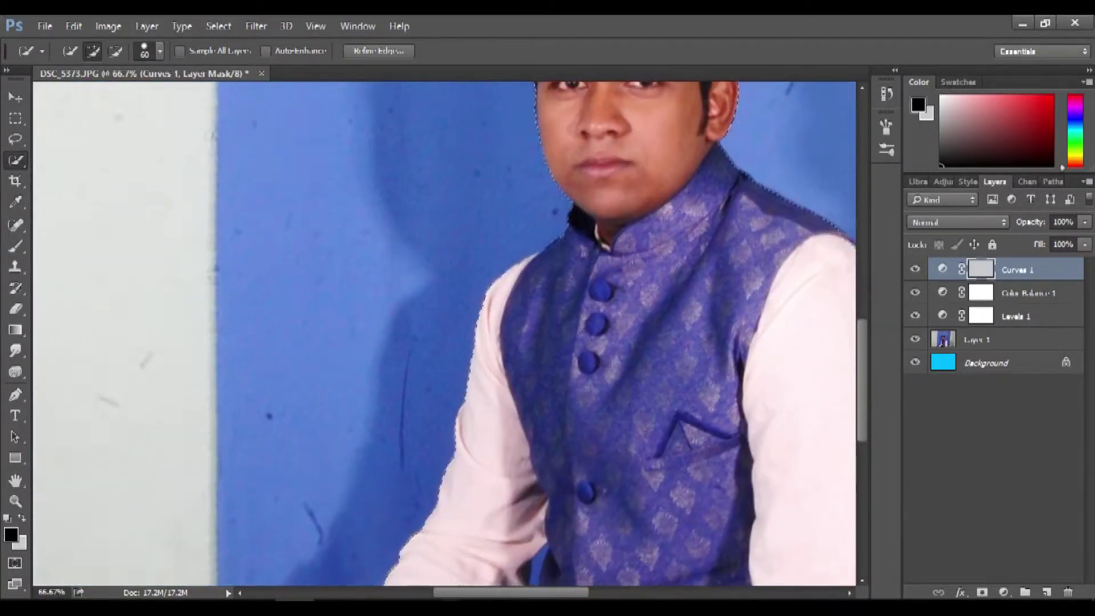
key(ctrl+plus)
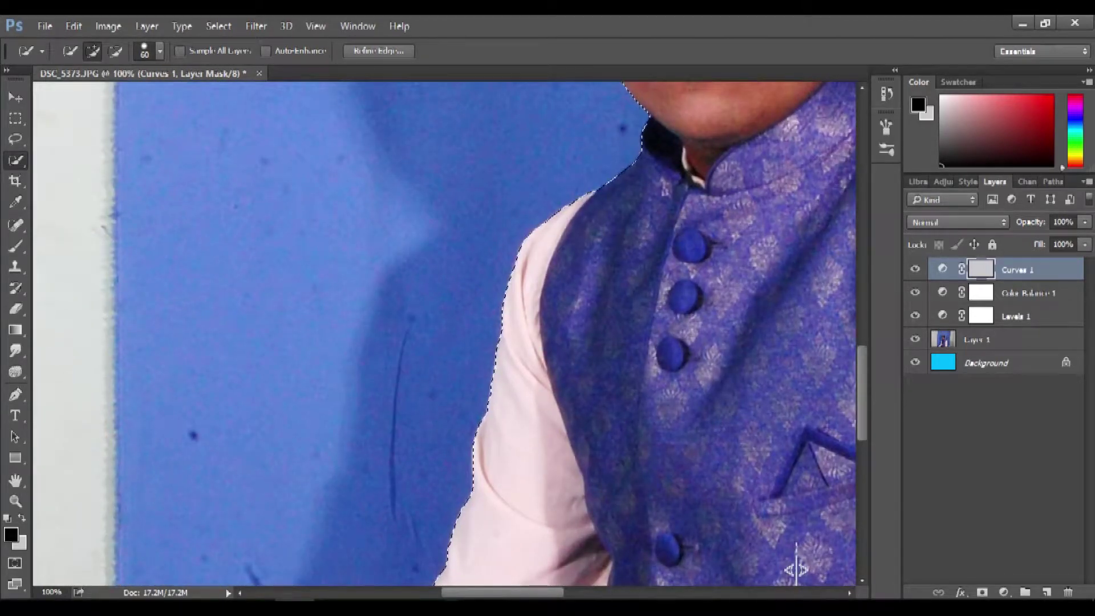
key(ctrl+d)
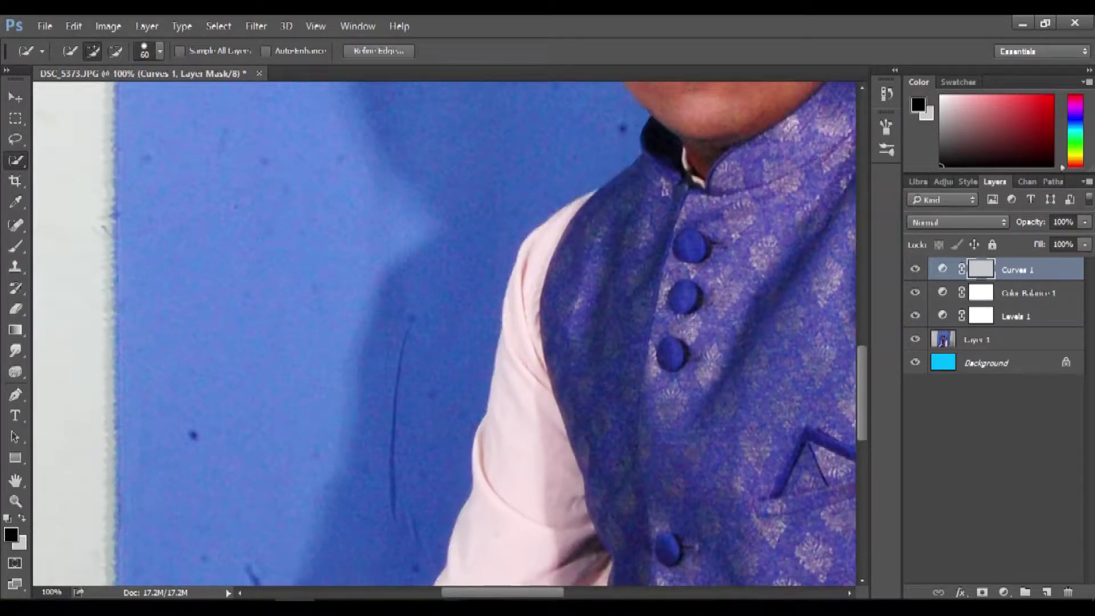
key(ctrl+minus)
key(ctrl+minus)
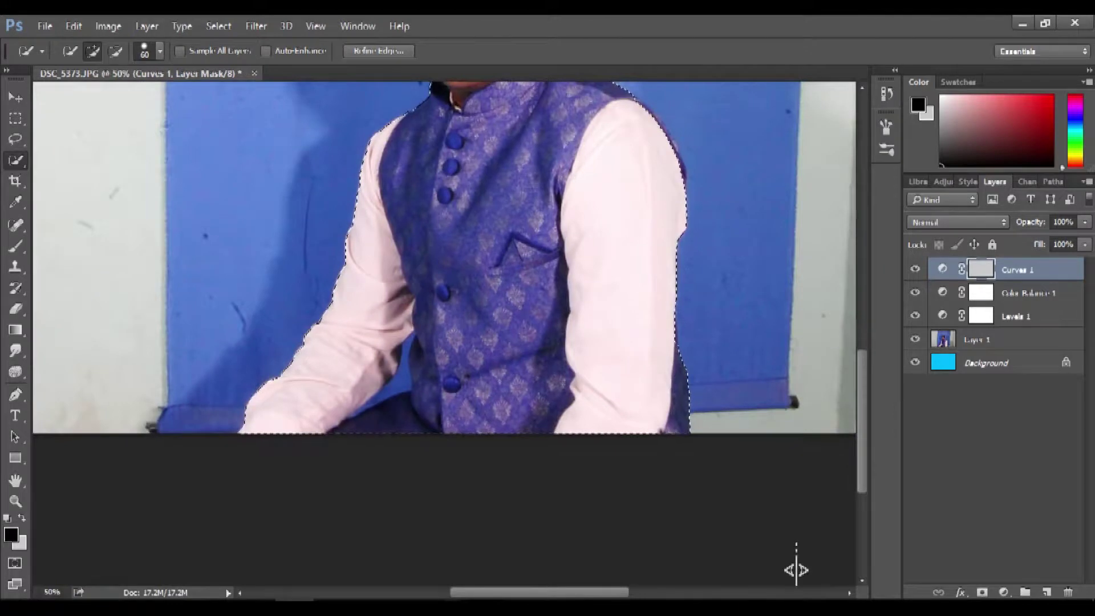
scroll(796, 570, up, 3)
key(ctrl+plus)
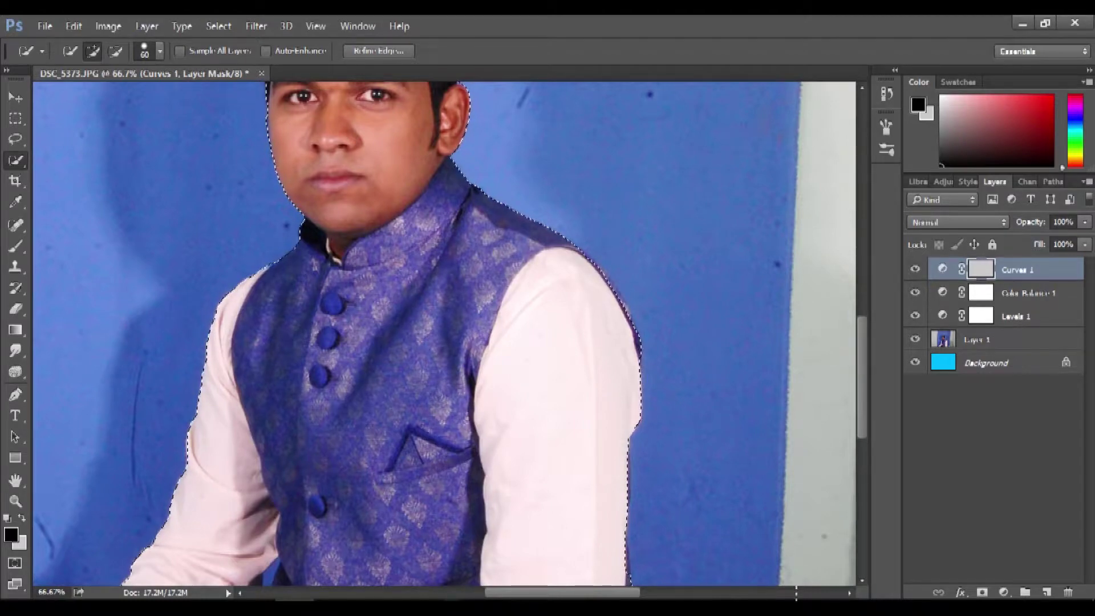
scroll(797, 593, down, 1)
scroll(796, 588, right, 3)
key(ctrl+plus)
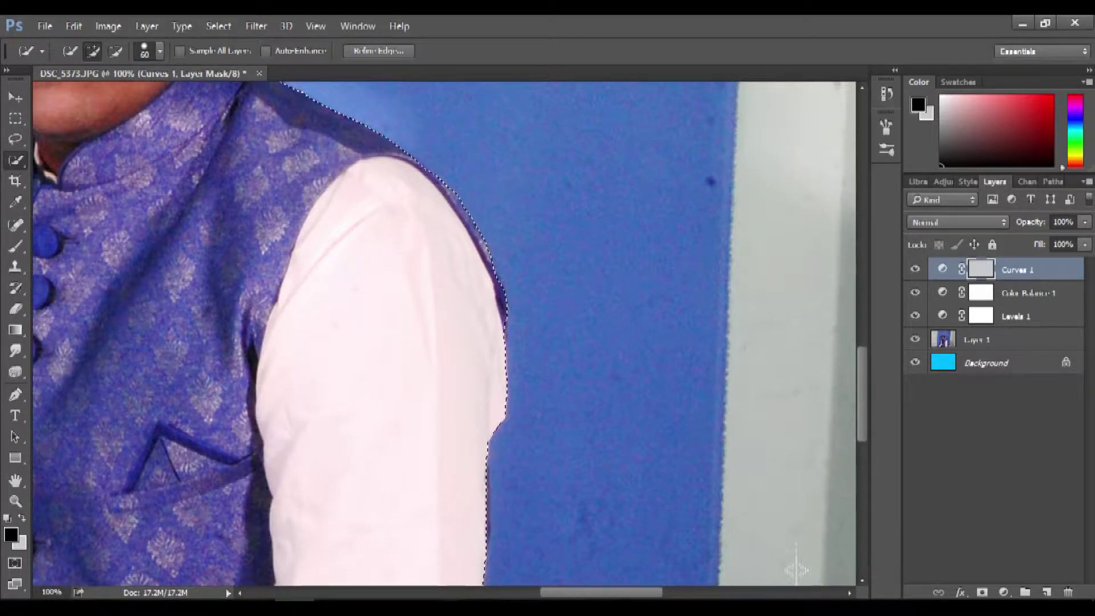
key(ctrl+minus)
key(ctrl+minus)
key(ctrl+minus)
key(ctrl+minus)
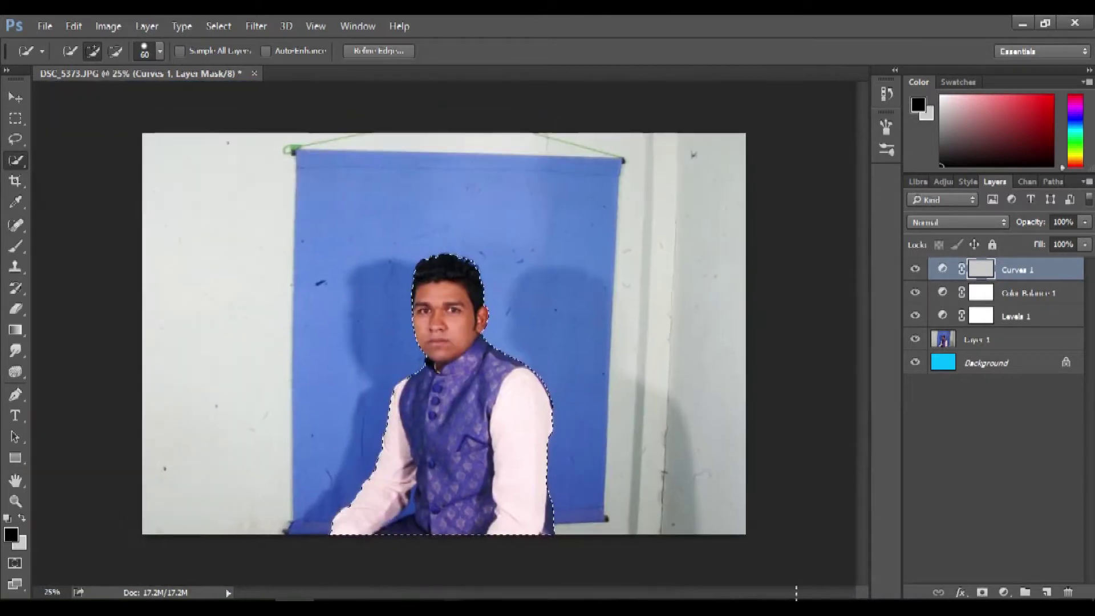
right_click(457, 207)
Invert the selection, feather it 1 px, and delete the backdrop from Layer 1.
click(530, 230)
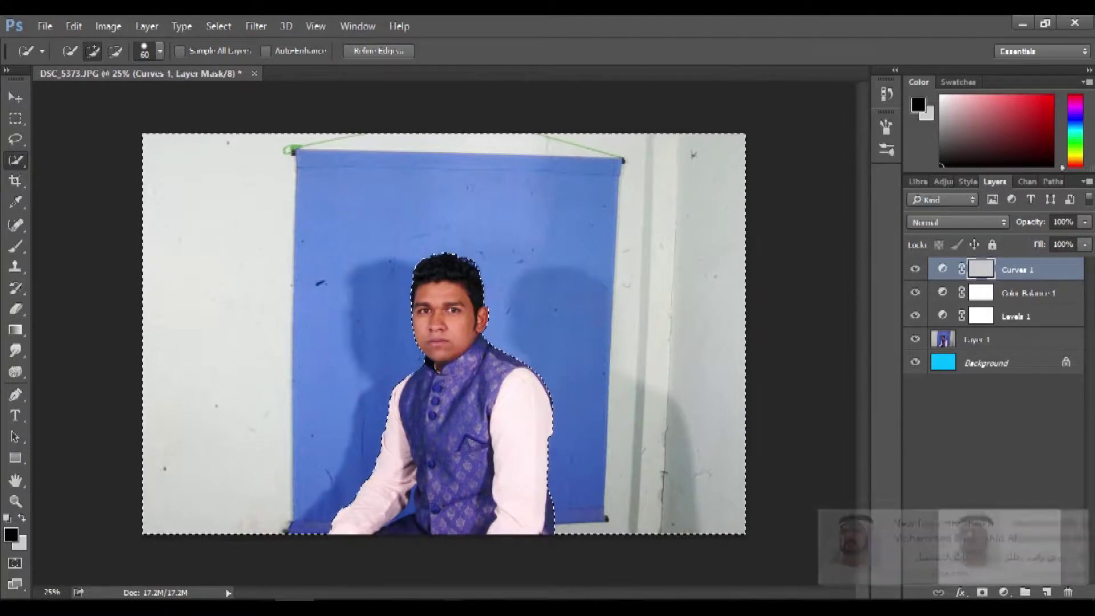
right_click(480, 214)
click(513, 260)
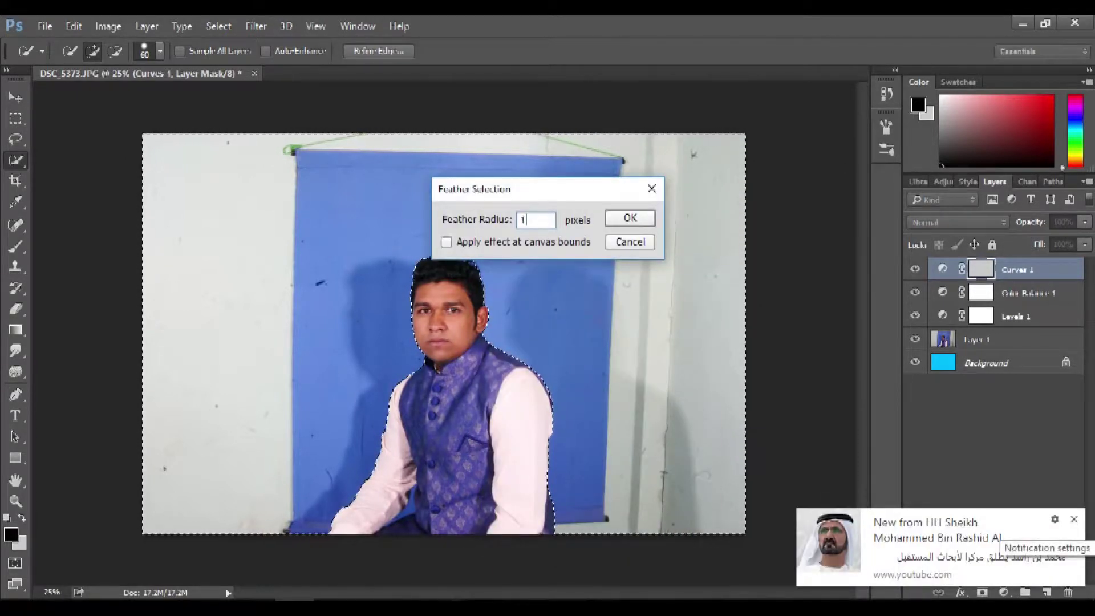
key(Return)
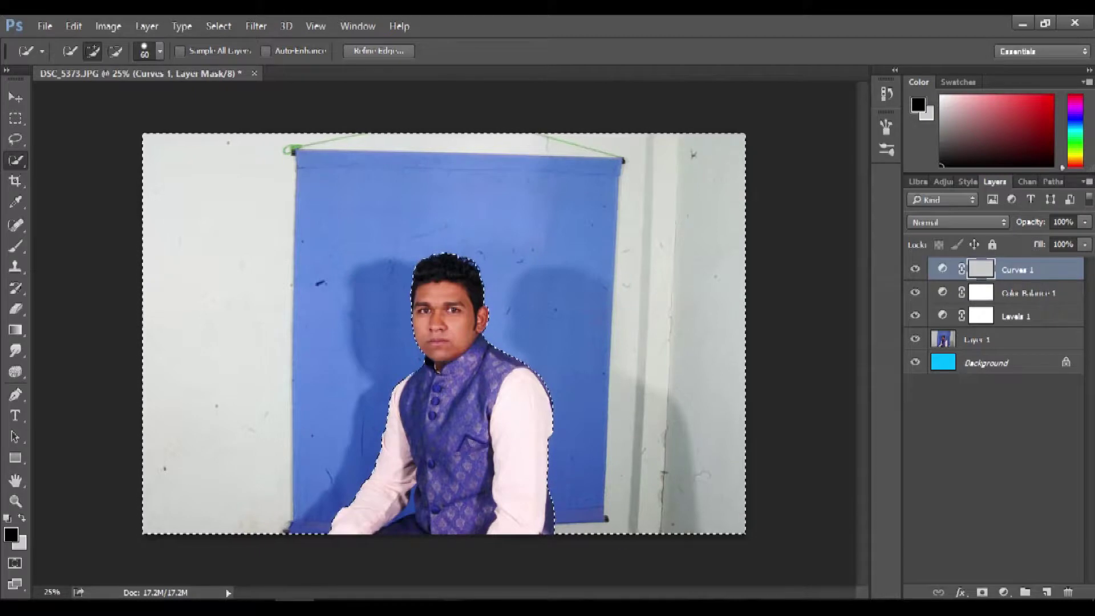
key(Delete)
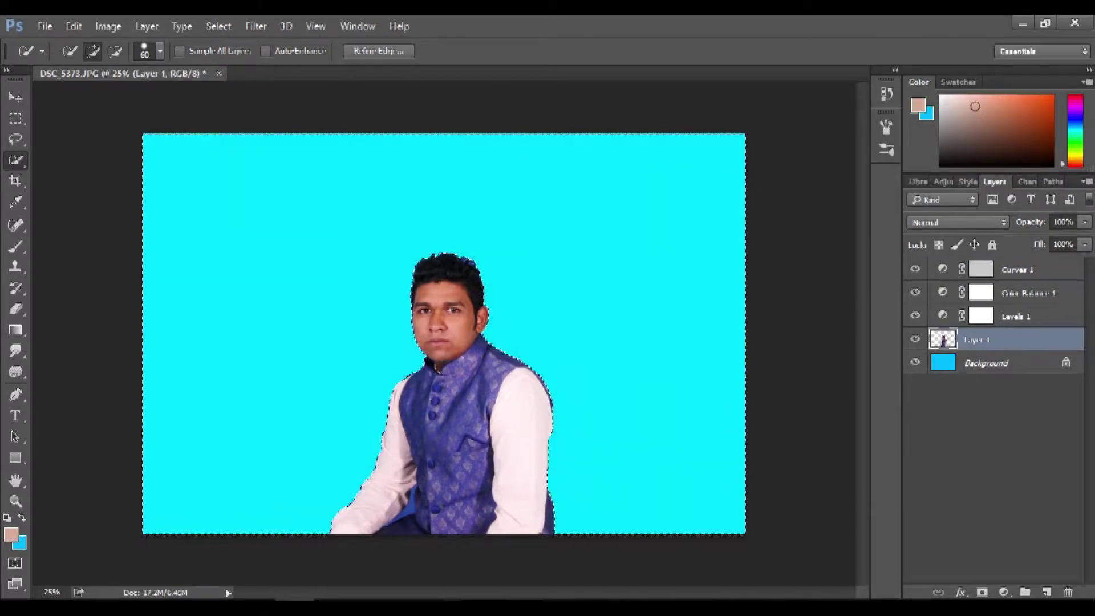
Deselect, zoom in, and clone over the bluish fringe at the hair's top-left.
key(ctrl+d)
key(v)
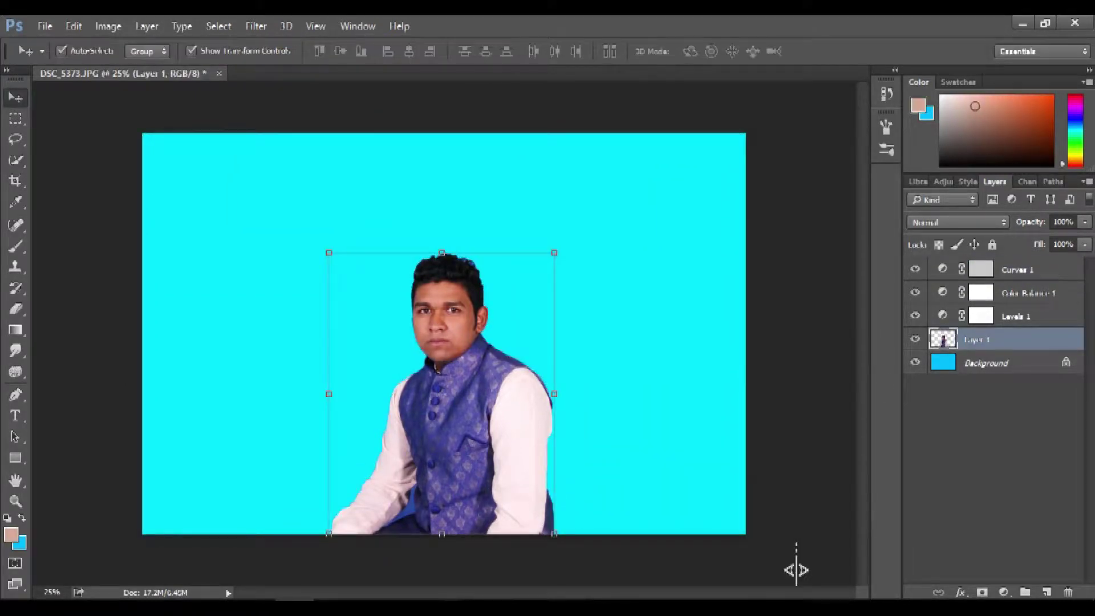
key(ctrl+plus)
key(ctrl+plus)
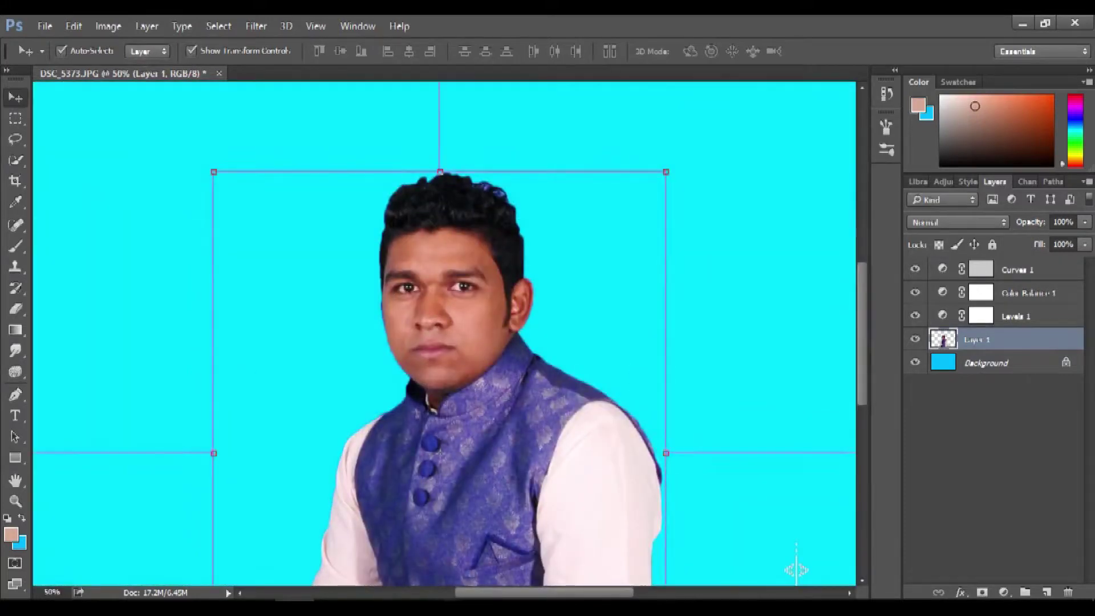
key(ctrl+plus)
key(ctrl+plus)
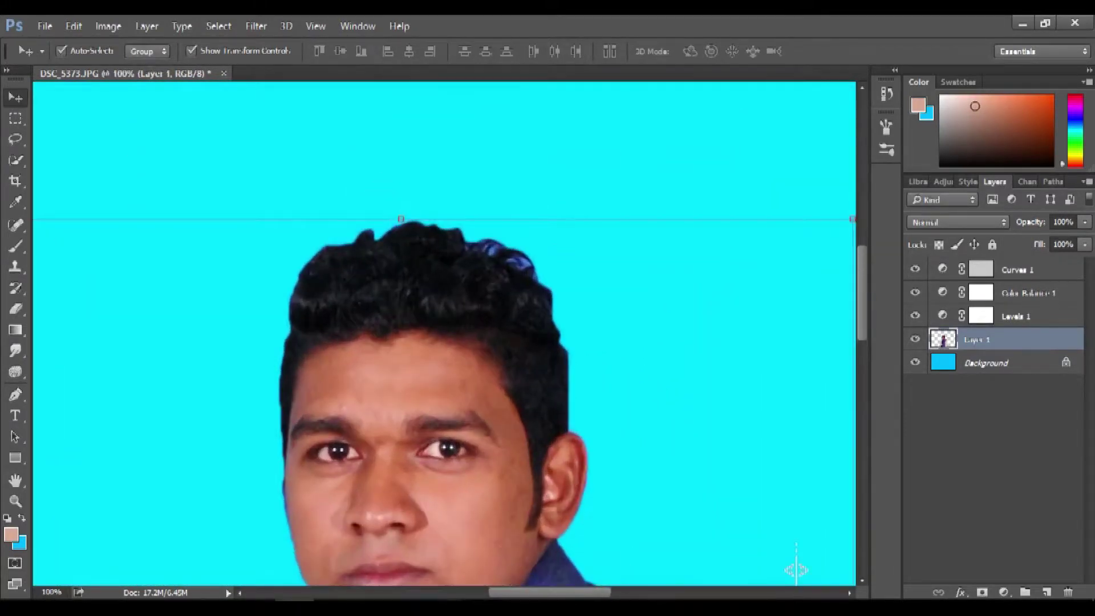
key(s)
key(bracketleft)
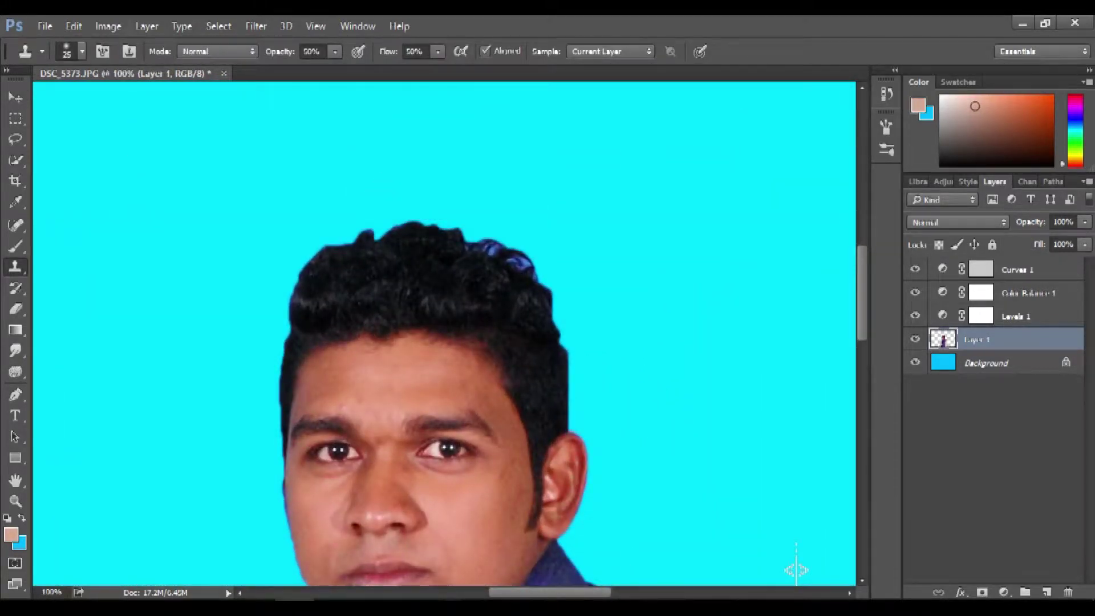
drag(359, 237, 340, 240)
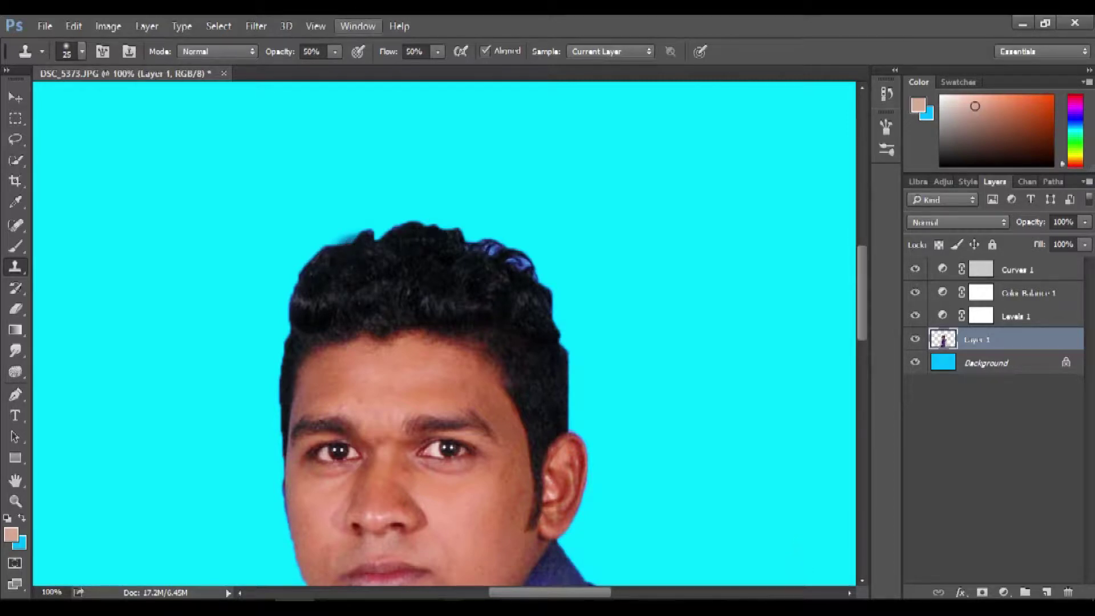
With Clone Stamp at 100% opacity and flow, clean the hair's ragged top and right edges.
click(438, 51)
drag(438, 69, 479, 69)
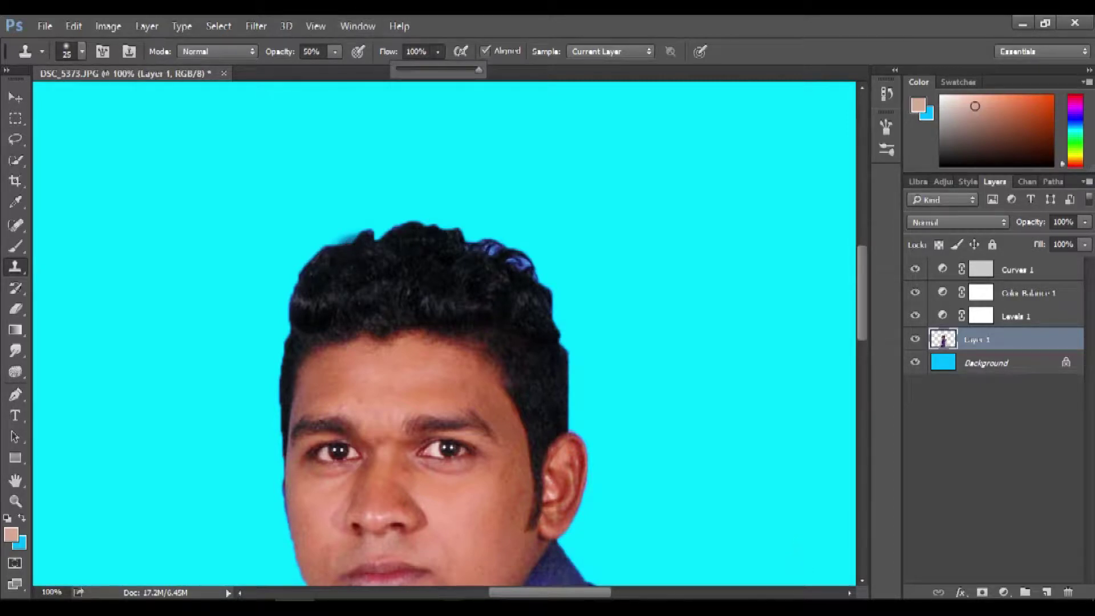
click(334, 52)
drag(335, 69, 380, 69)
mouse_move(339, 261)
mouse_down()
mouse_move(470, 278)
mouse_move(547, 368)
mouse_up()
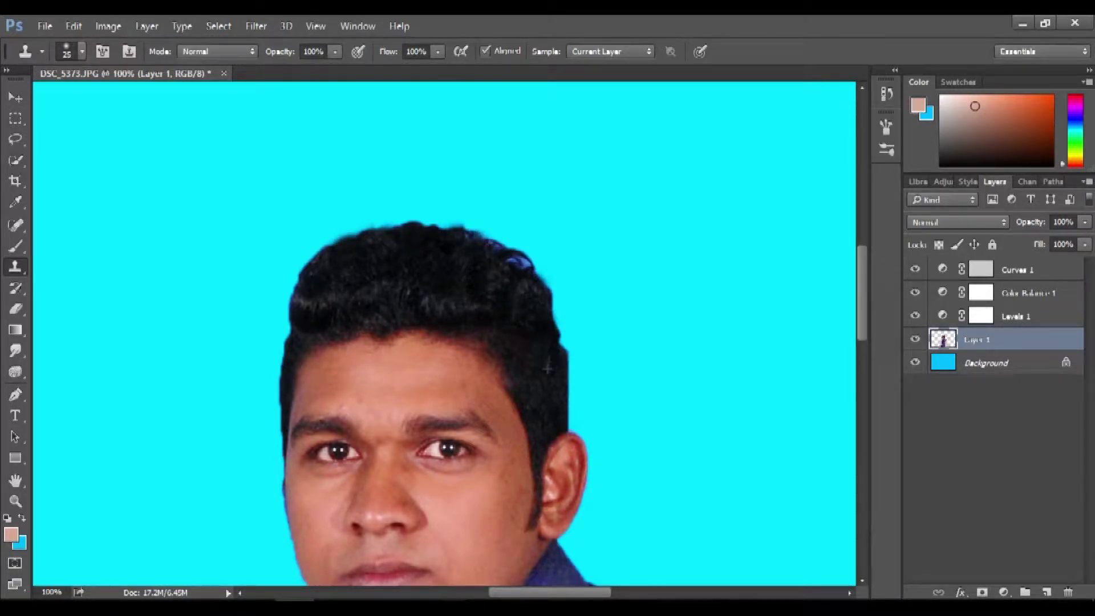
drag(548, 368, 512, 283)
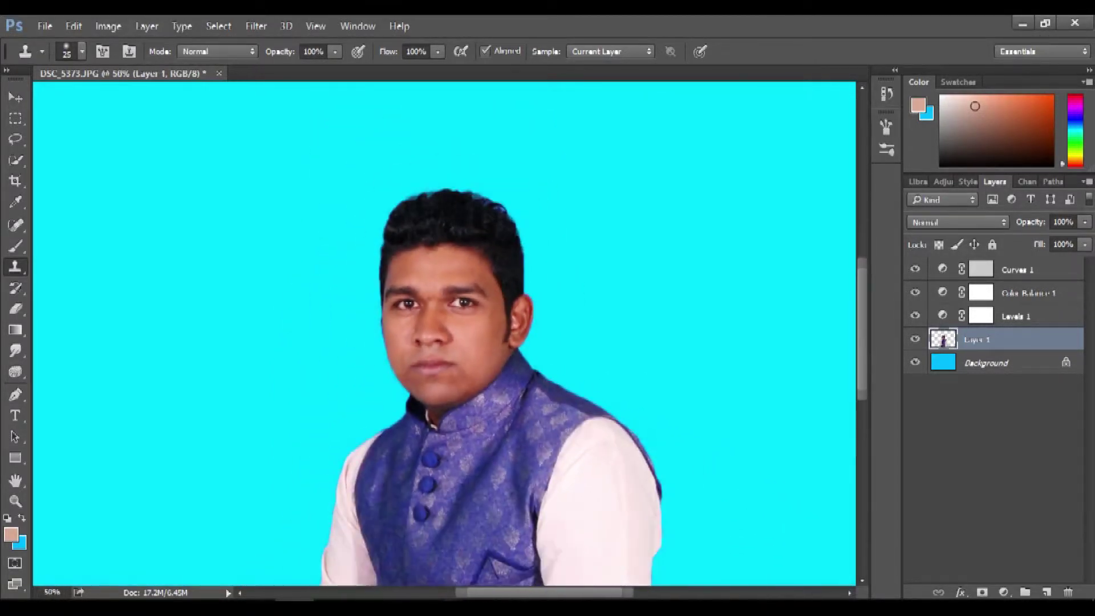
key(ctrl+minus)
key(ctrl+plus)
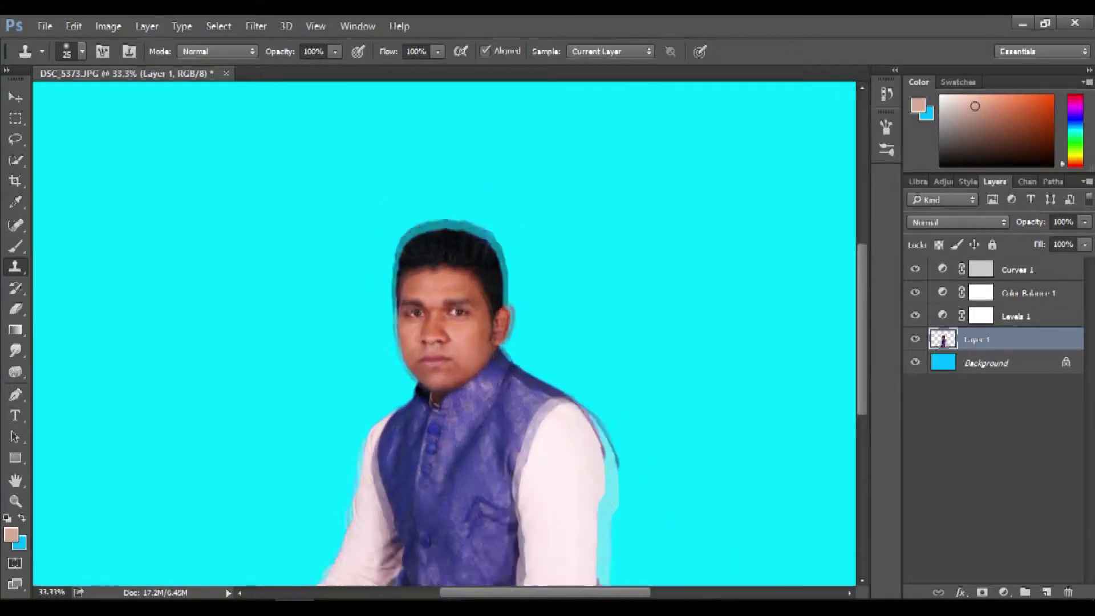
key(ctrl+plus)
key(b)
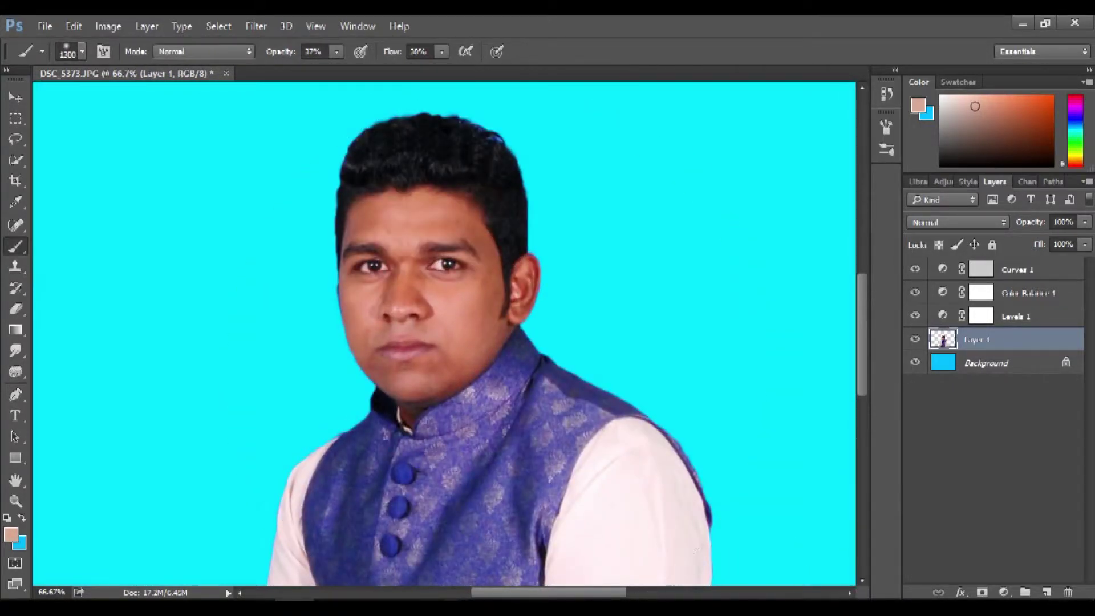
Sample skin tone, set brush to 21% opacity, 17% flow, size 60, and lighten the sideburn.
key(ctrl+plus)
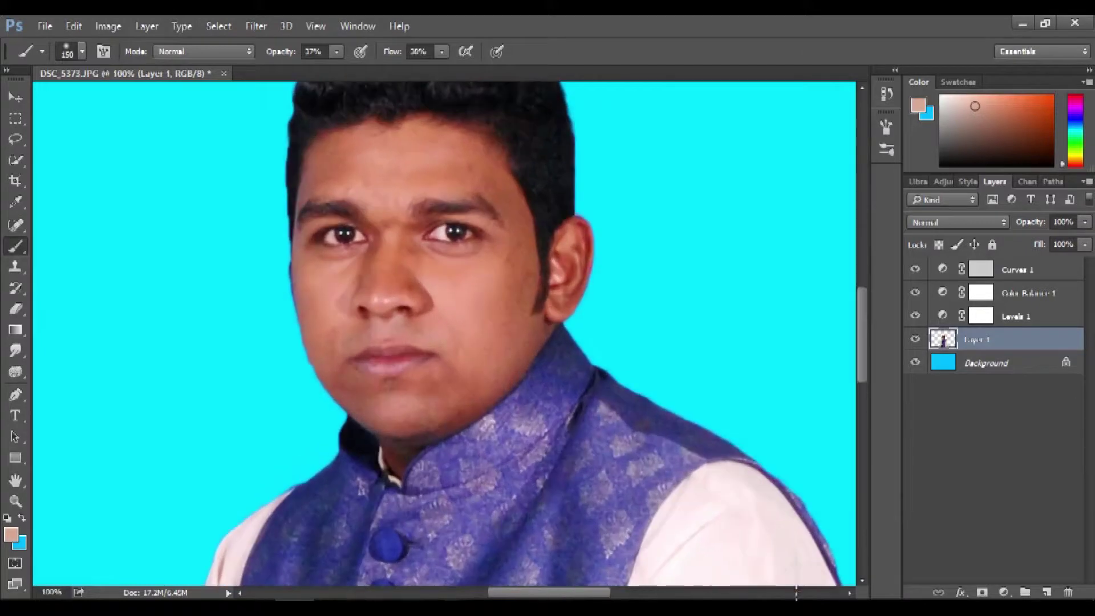
alt+click(470, 277)
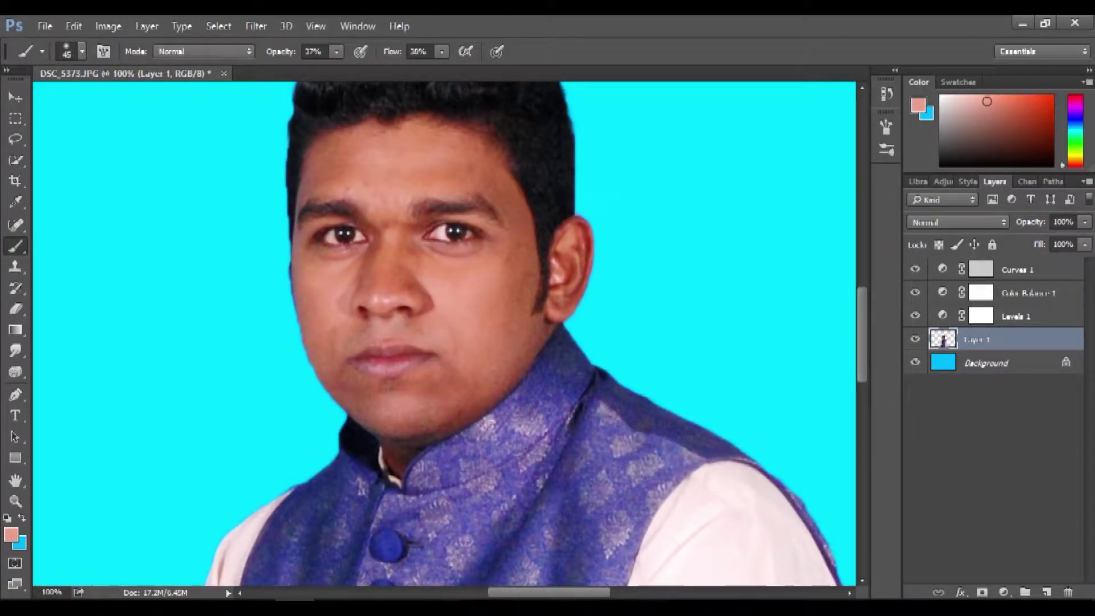
click(337, 52)
key(bracketright)
click(337, 51)
click(441, 51)
drag(435, 69, 424, 69)
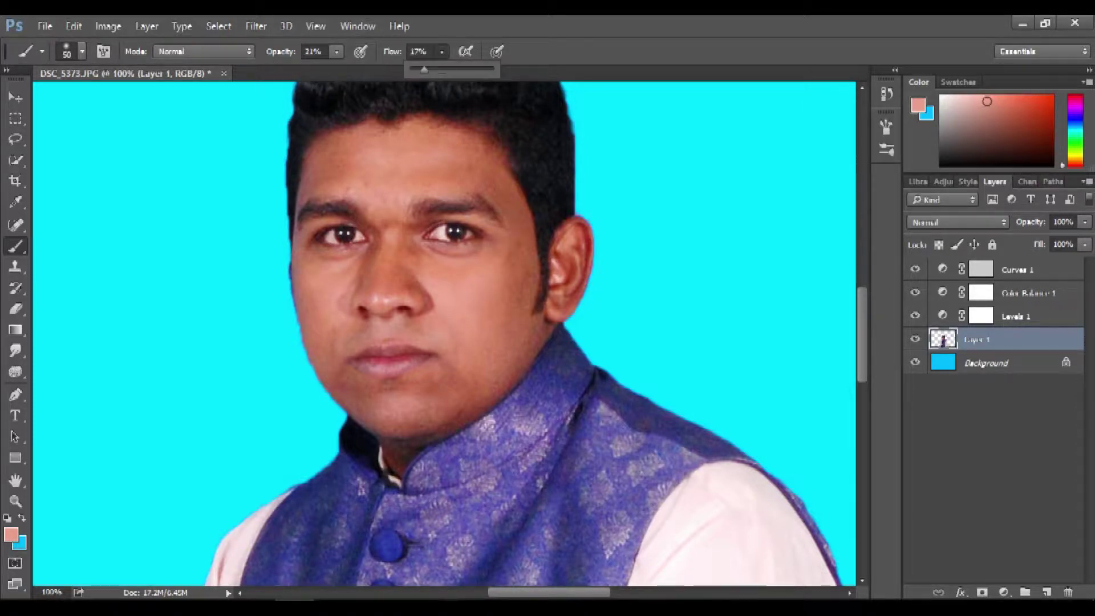
key(bracketright)
key(bracketright)
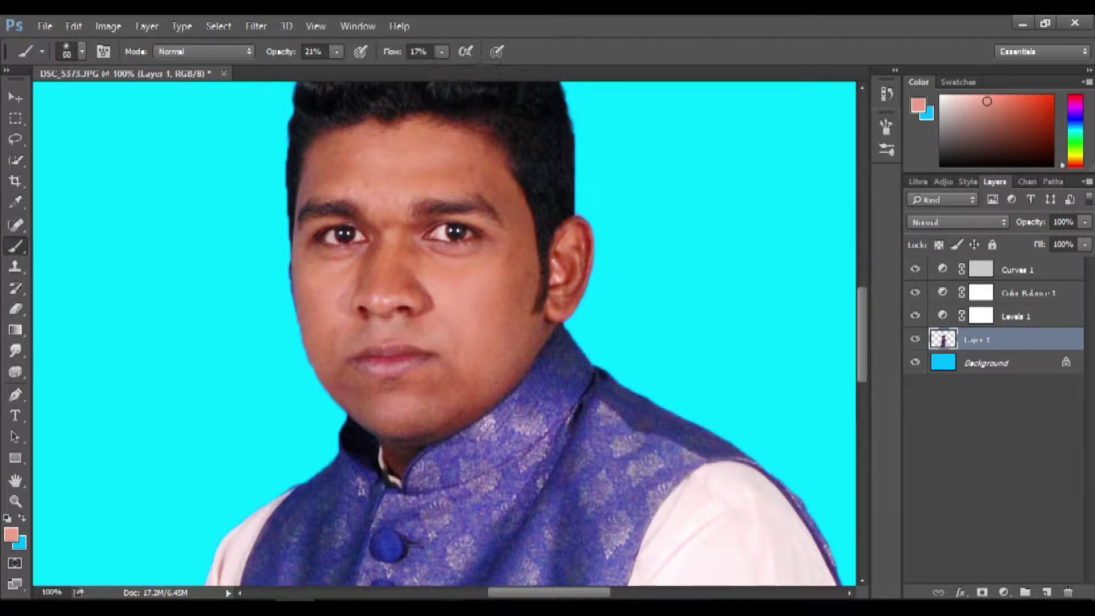
scroll(445, 330, up, 1)
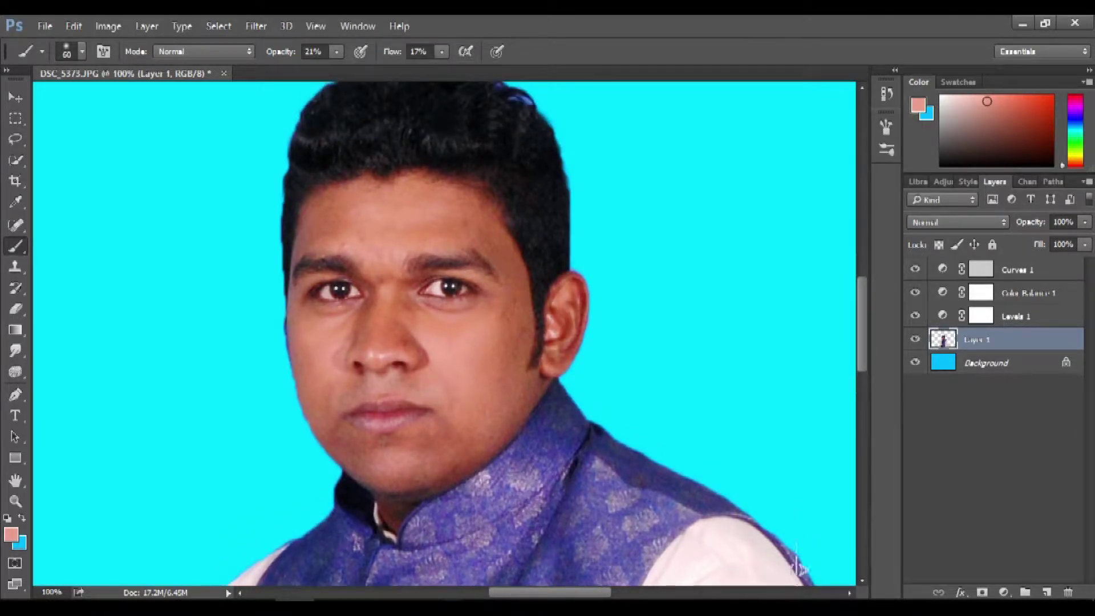
drag(513, 357, 512, 297)
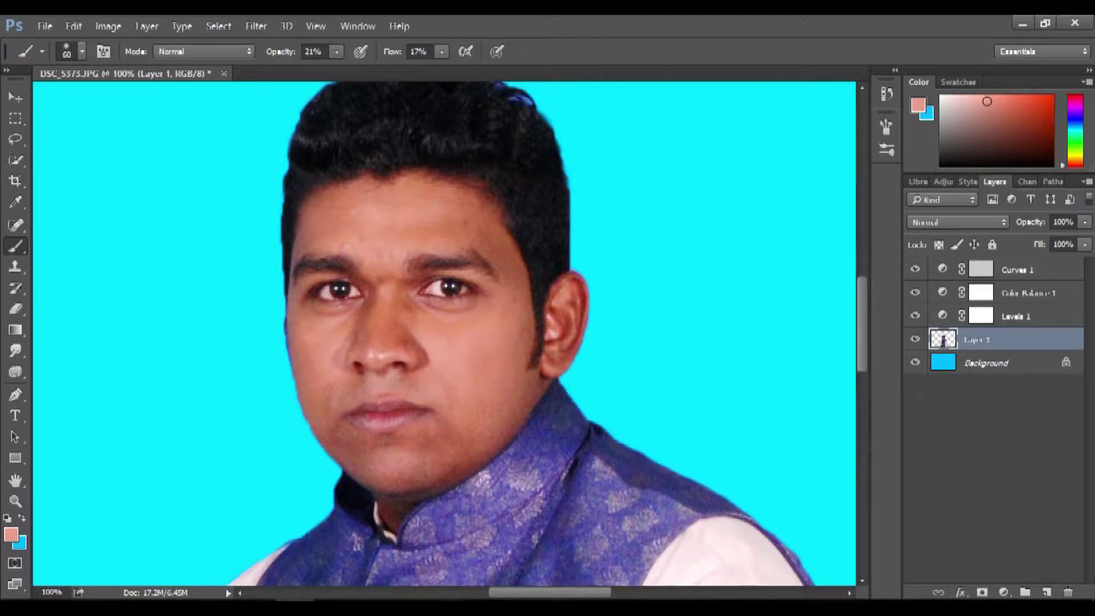
Paint softly over the chin and vest edge with a smaller brush.
drag(391, 534, 368, 514)
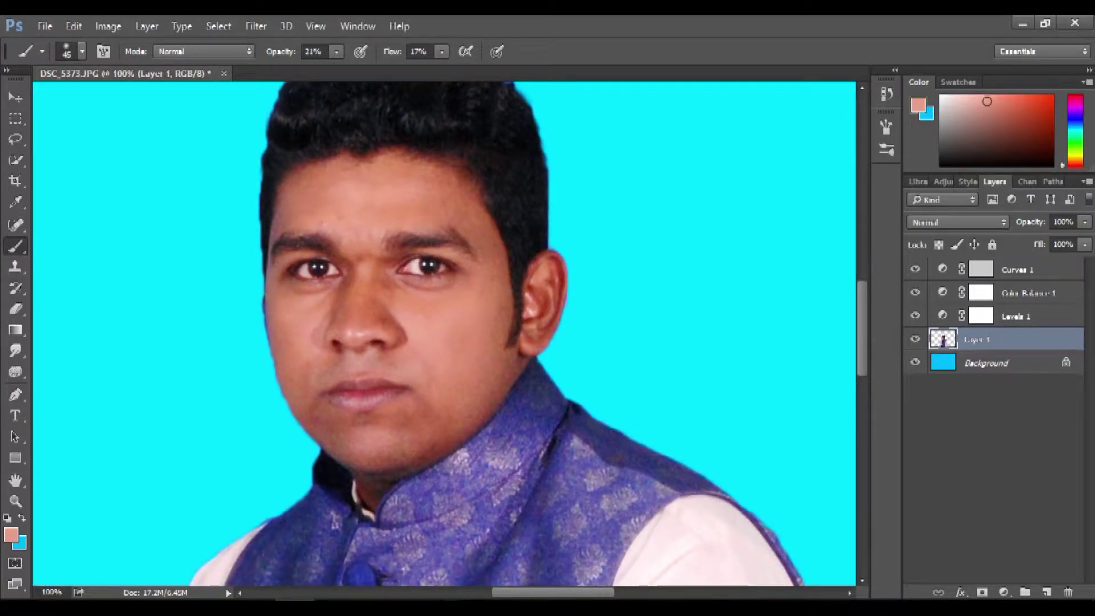
scroll(791, 567, down, 3)
key(bracketleft)
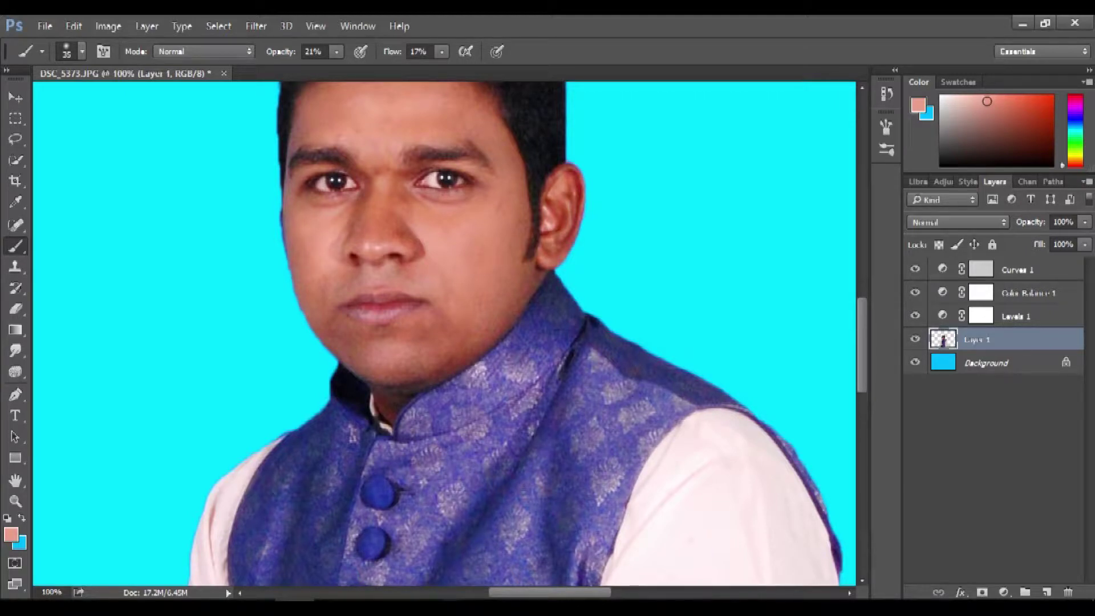
key(bracketleft)
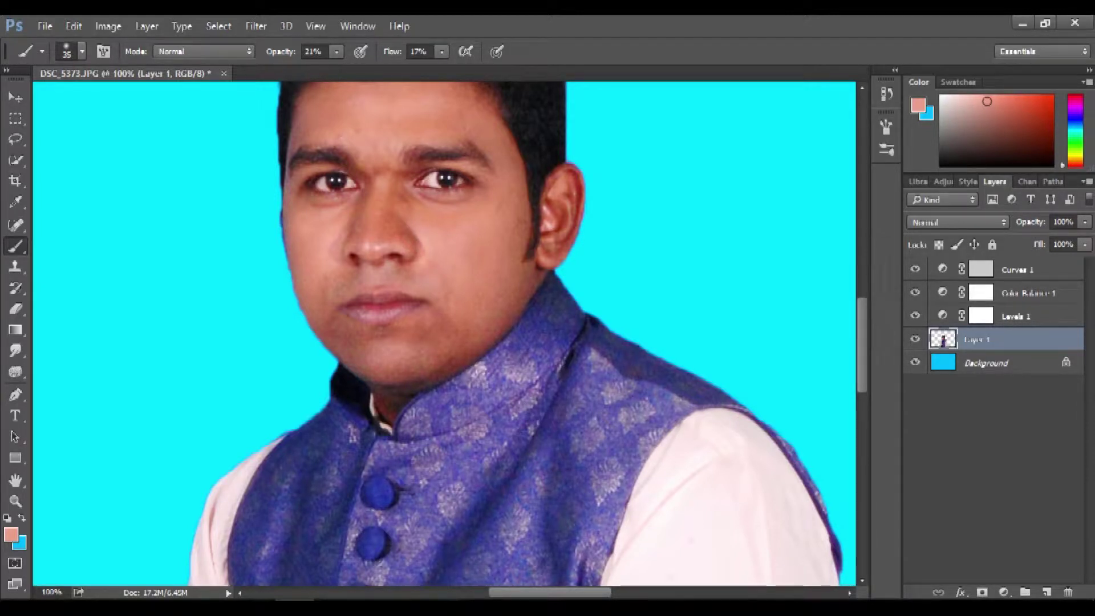
drag(434, 342, 444, 267)
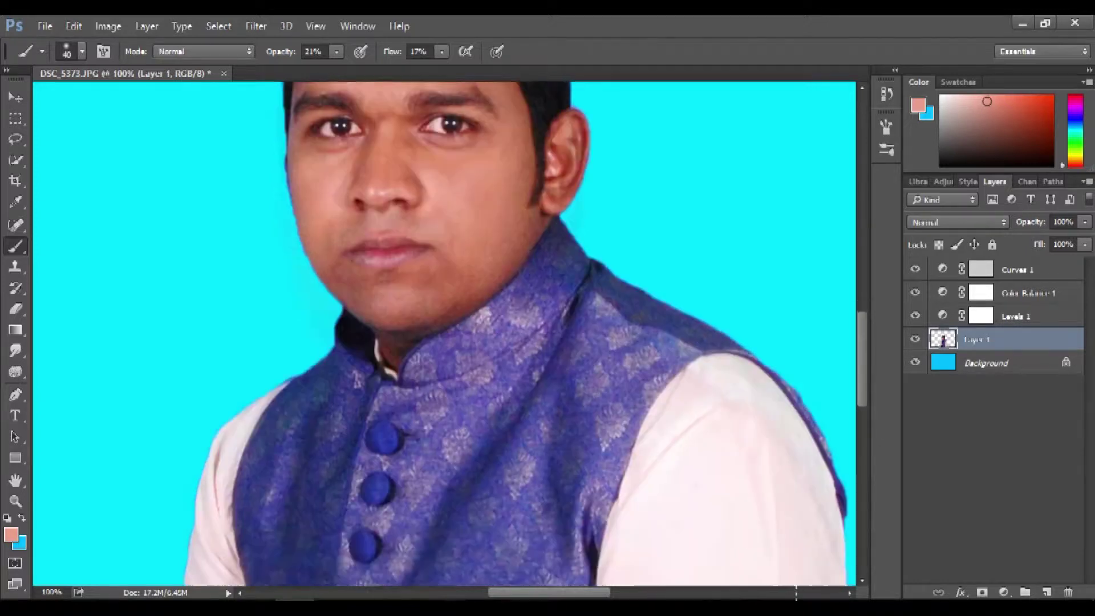
key(bracketright)
key(bracketright)
key(bracketleft)
key(ctrl+minus)
key(ctrl+minus)
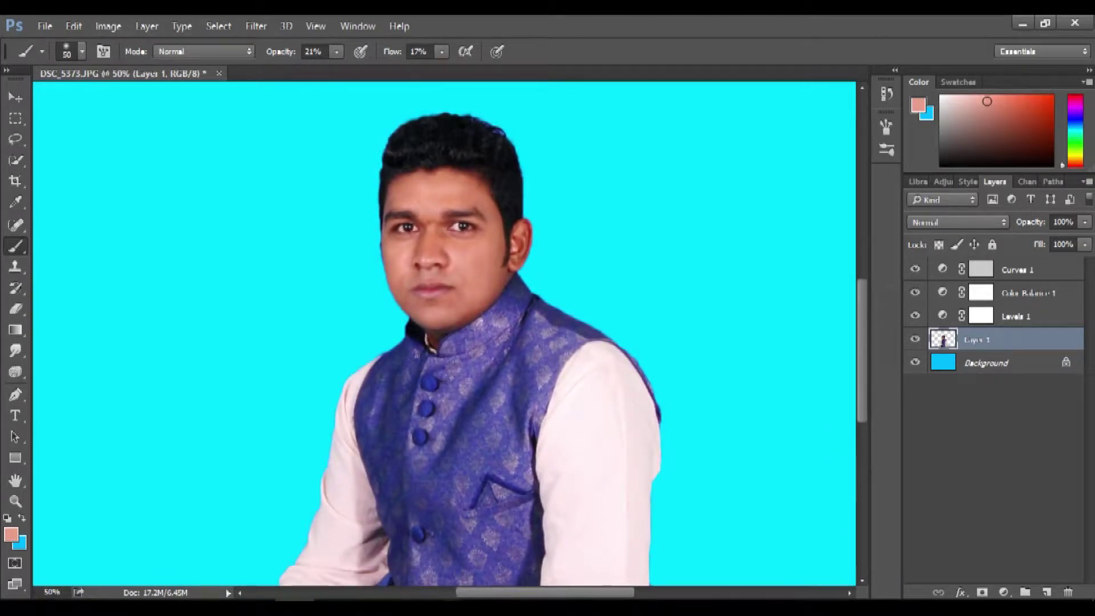
key(ctrl+minus)
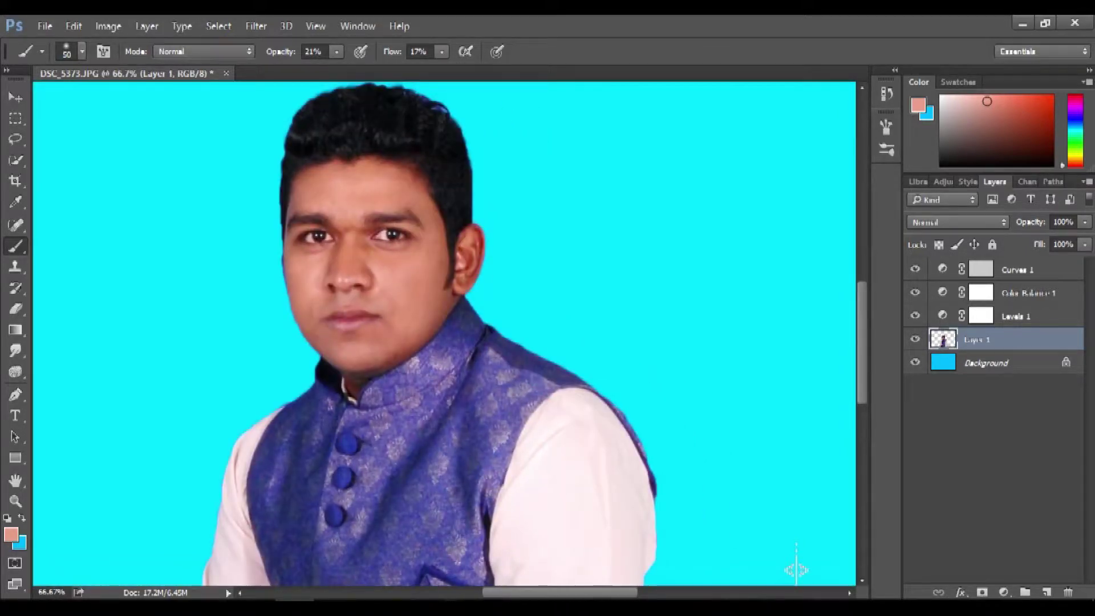
key(ctrl+plus)
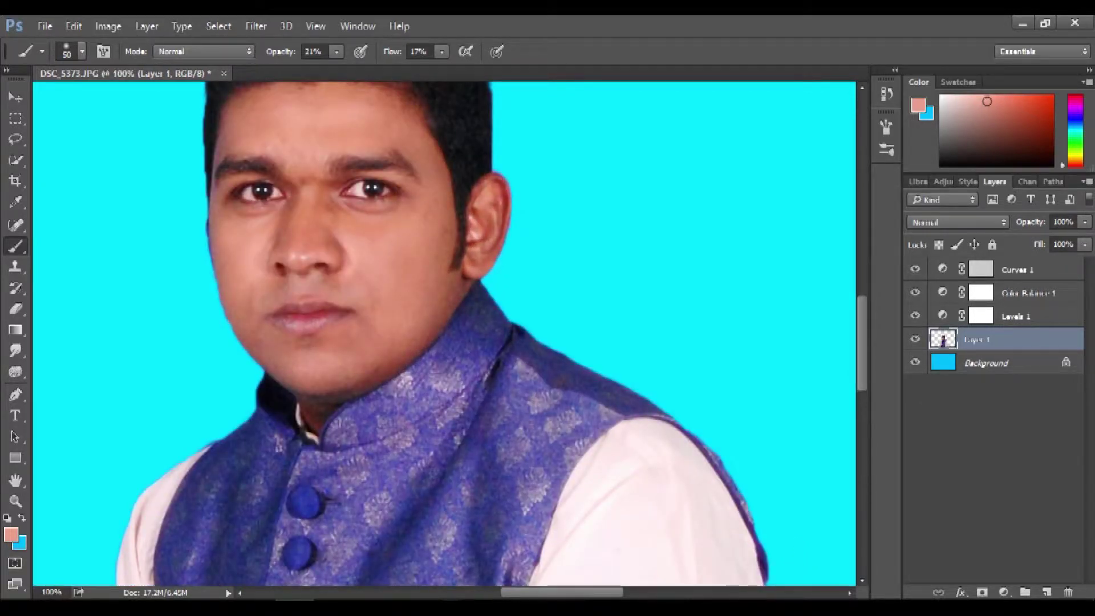
key(ctrl+minus)
Continue low-opacity painting over the figure with brush sizes 40–60 at 50–100% zoom.
key(bracketright)
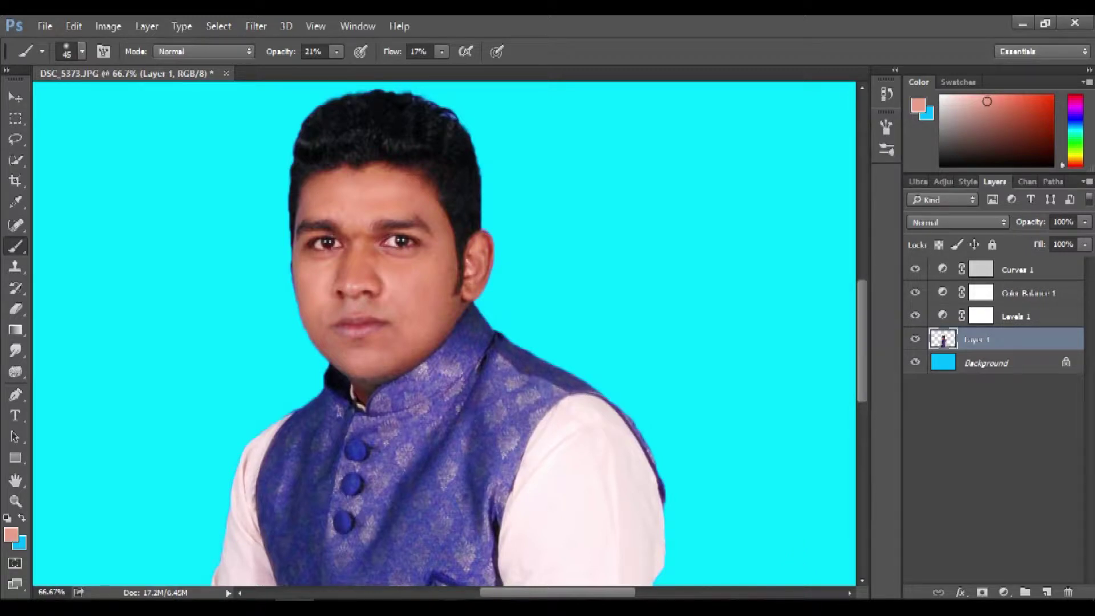
key(bracketright)
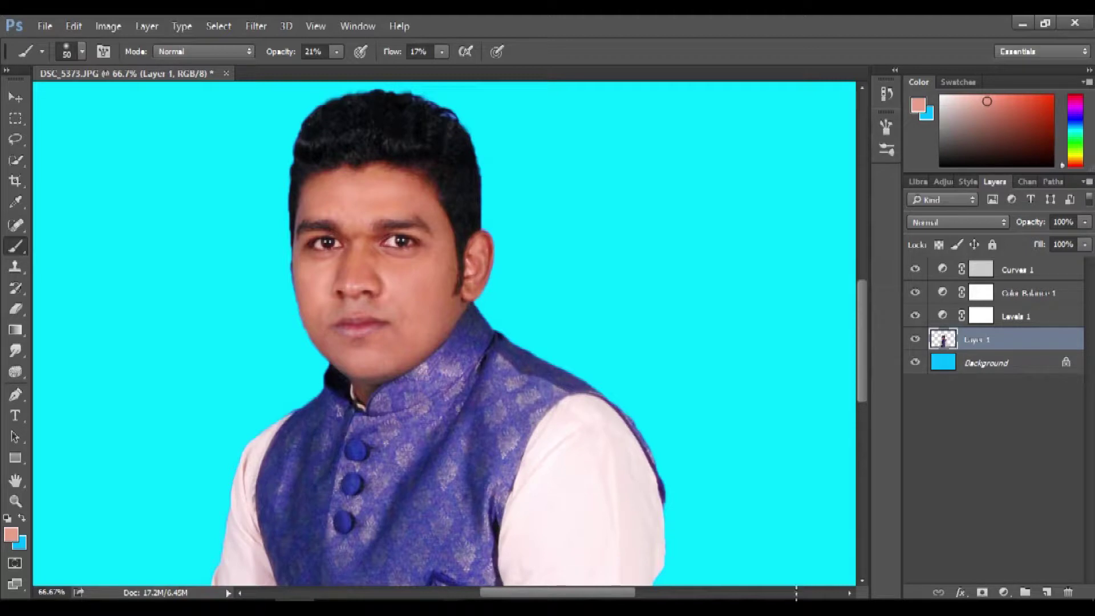
key(bracketright)
key(bracketleft)
key(ctrl+minus)
key(bracketright)
key(ctrl+minus)
key(ctrl+plus)
key(ctrl+plus)
key(bracketright)
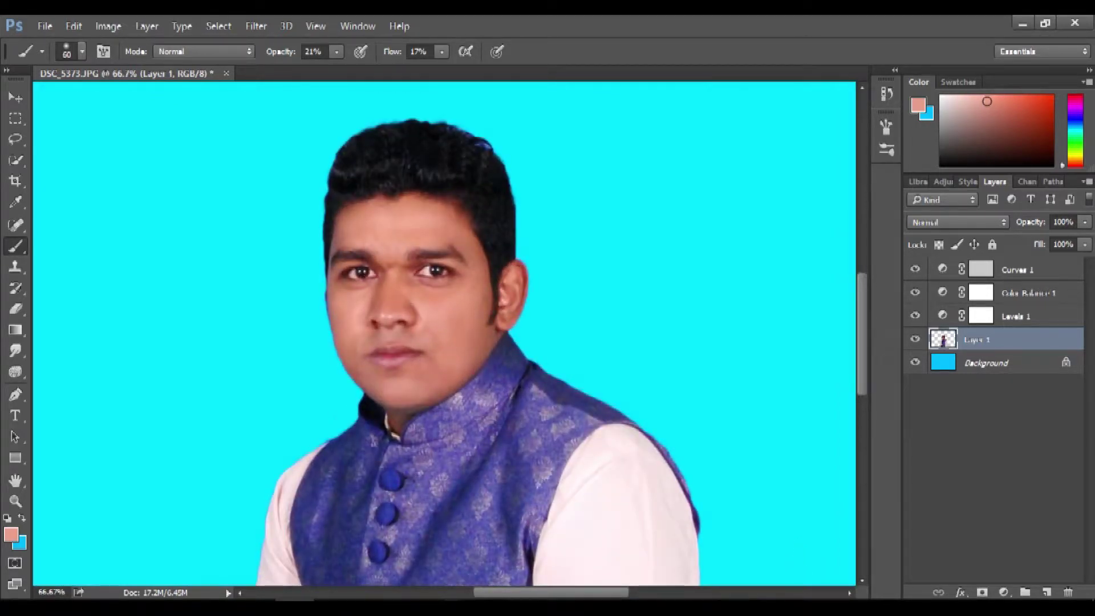
key(bracketleft)
key(bracketleft)
key(ctrl+minus)
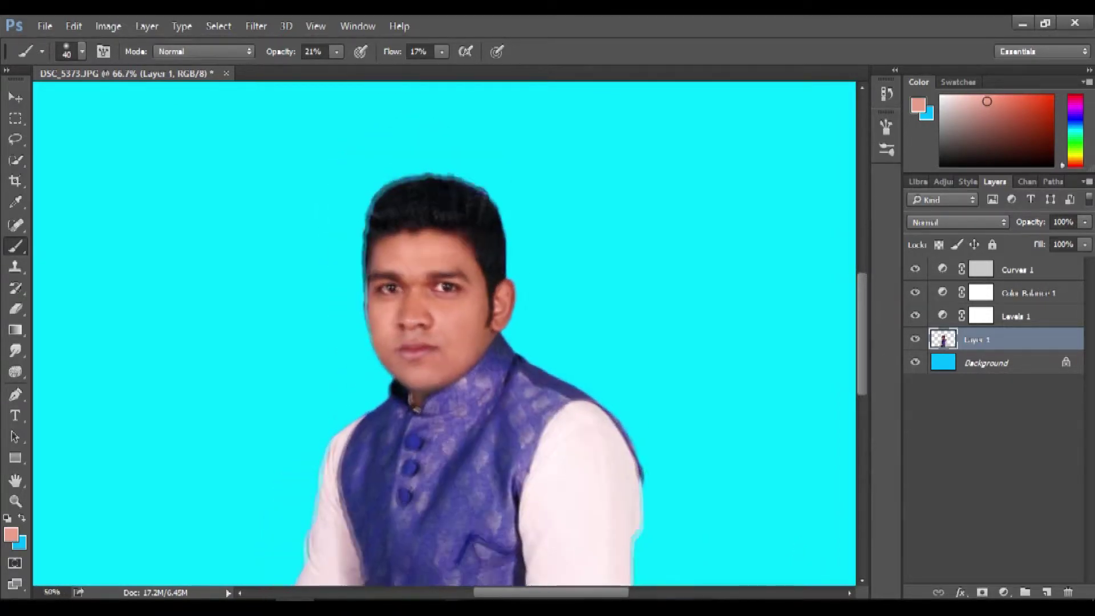
key(ctrl+minus)
key(ctrl+plus)
key(ctrl+plus)
key(ctrl+plus)
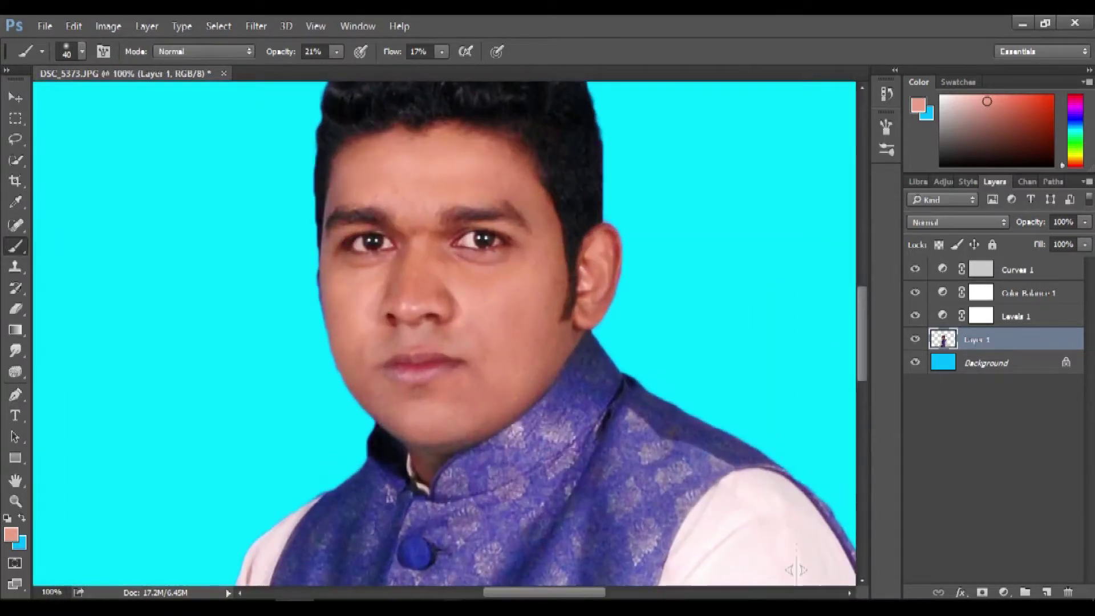
key(r)
key(ctrl+plus)
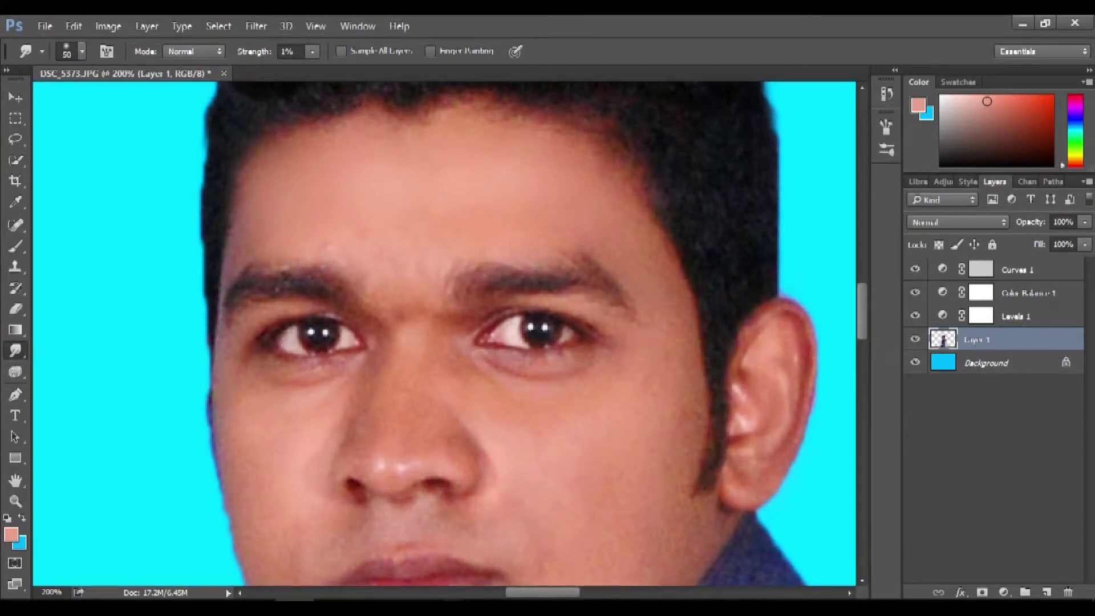
Smudge the facial skin at 1% strength with brush sizes 45–70, zooming out to the whole document.
key(ctrl+minus)
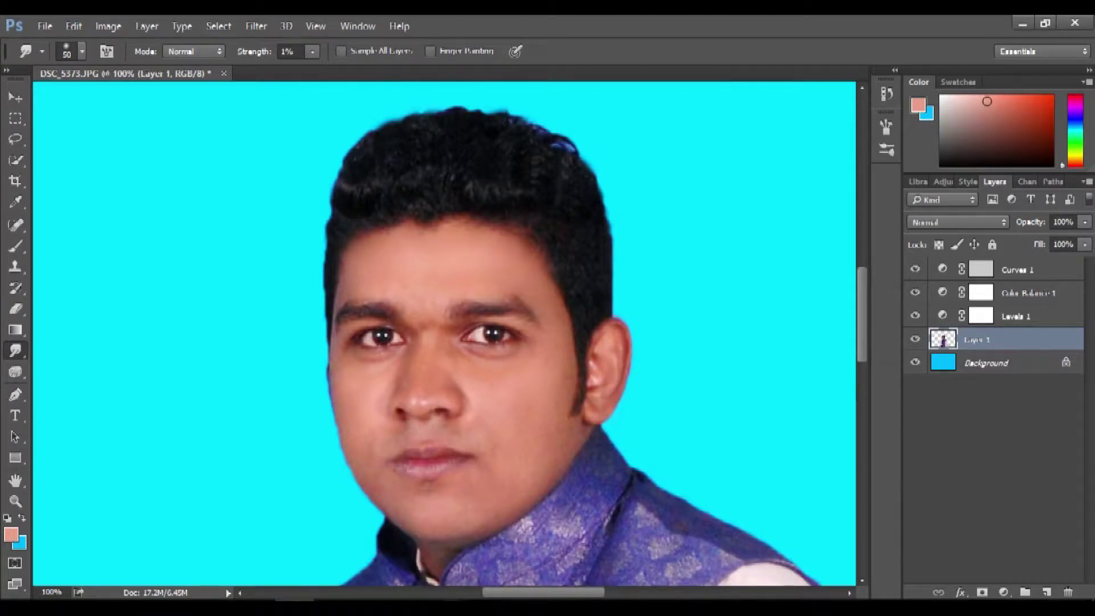
scroll(445, 333, down, 3)
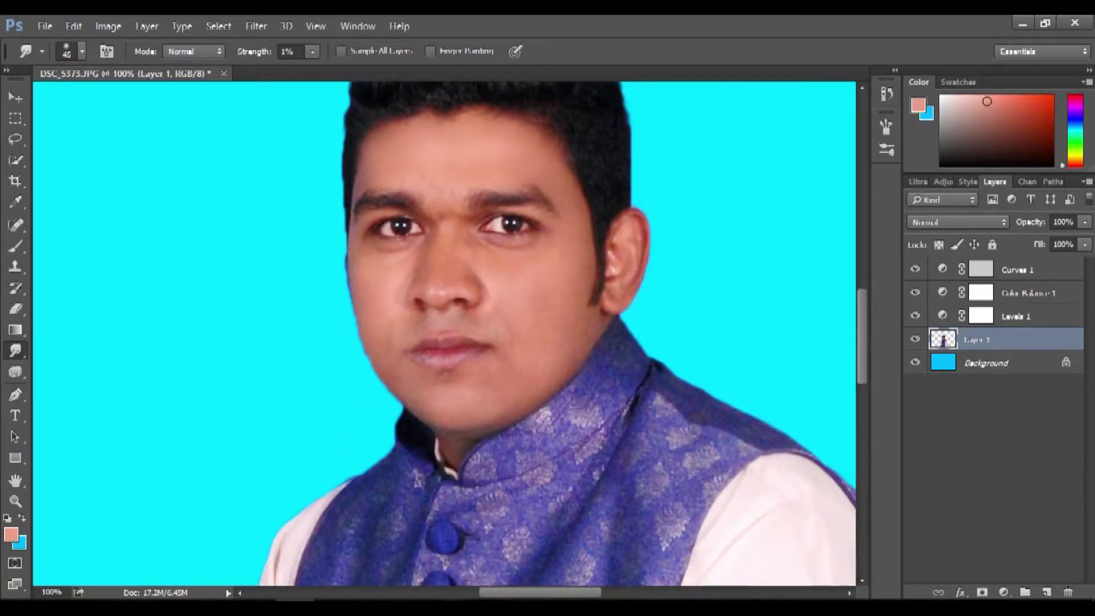
key(bracketright)
key(bracketleft)
key(ctrl+minus)
key(bracketright)
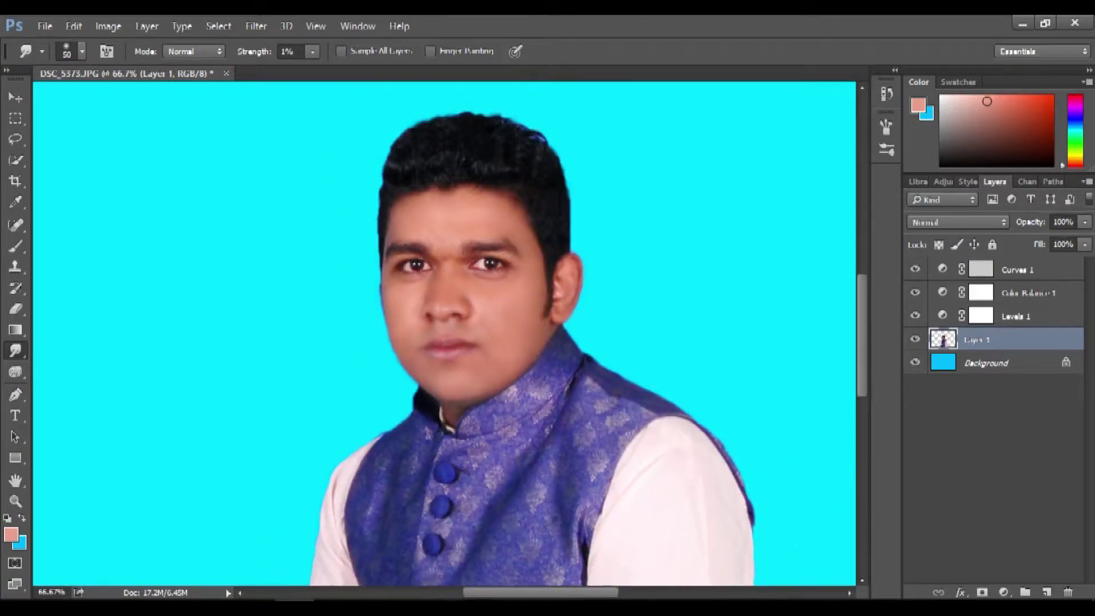
key(ctrl+minus)
key(bracketright)
key(bracketright)
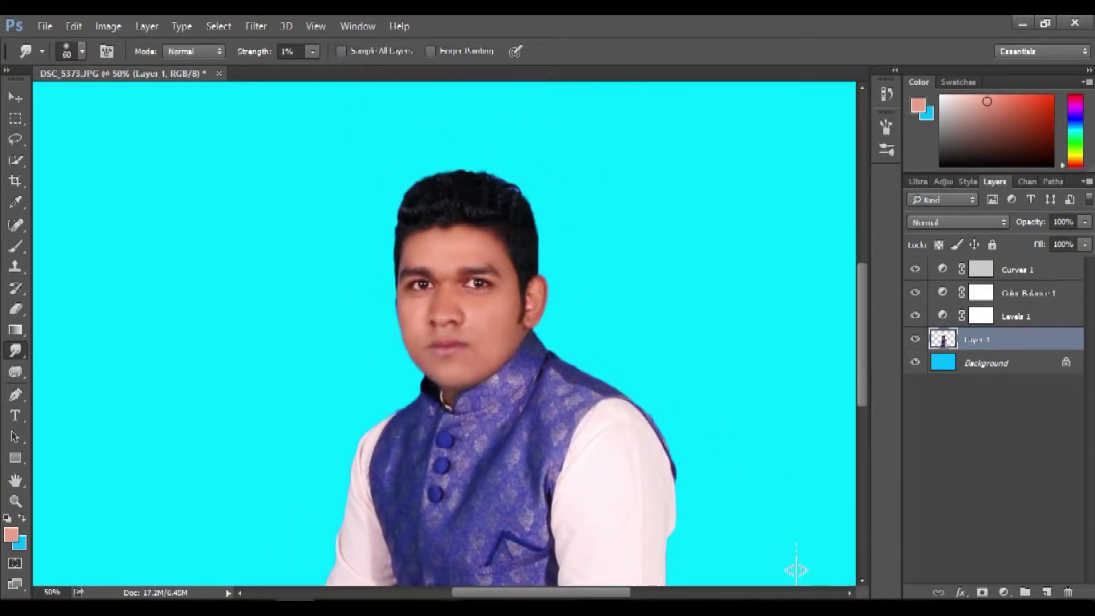
key(ctrl+minus)
key(ctrl+minus)
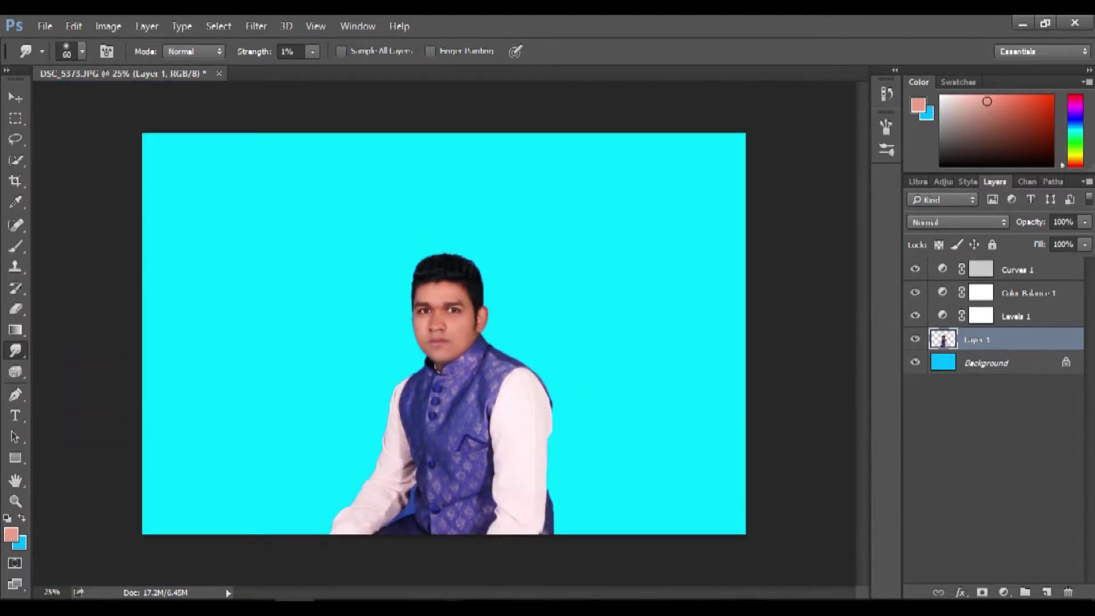
Add a Curves adjustment layer above Layer 1 with its midpoint raised to brighten the image.
click(1003, 592)
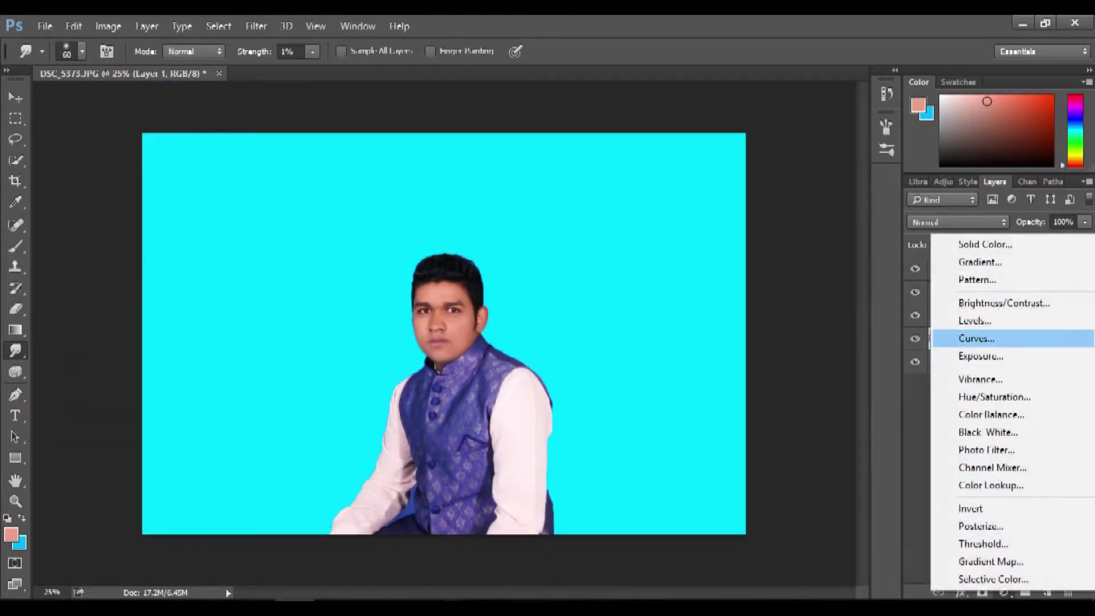
click(969, 337)
drag(594, 291, 594, 281)
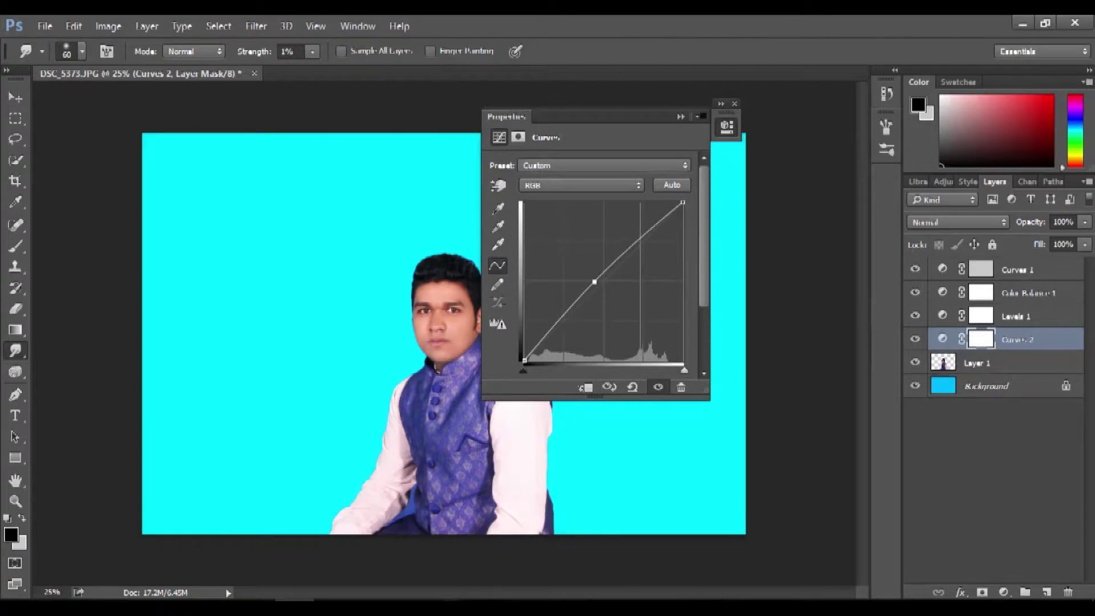
key(Return)
click(680, 116)
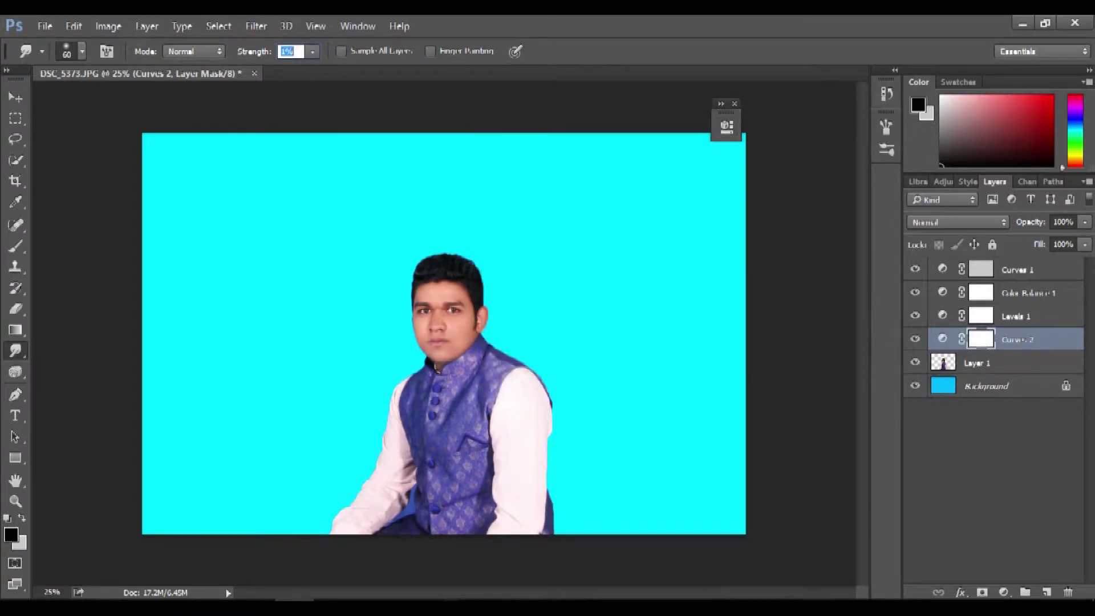
key(ctrl+minus)
key(ctrl+plus)
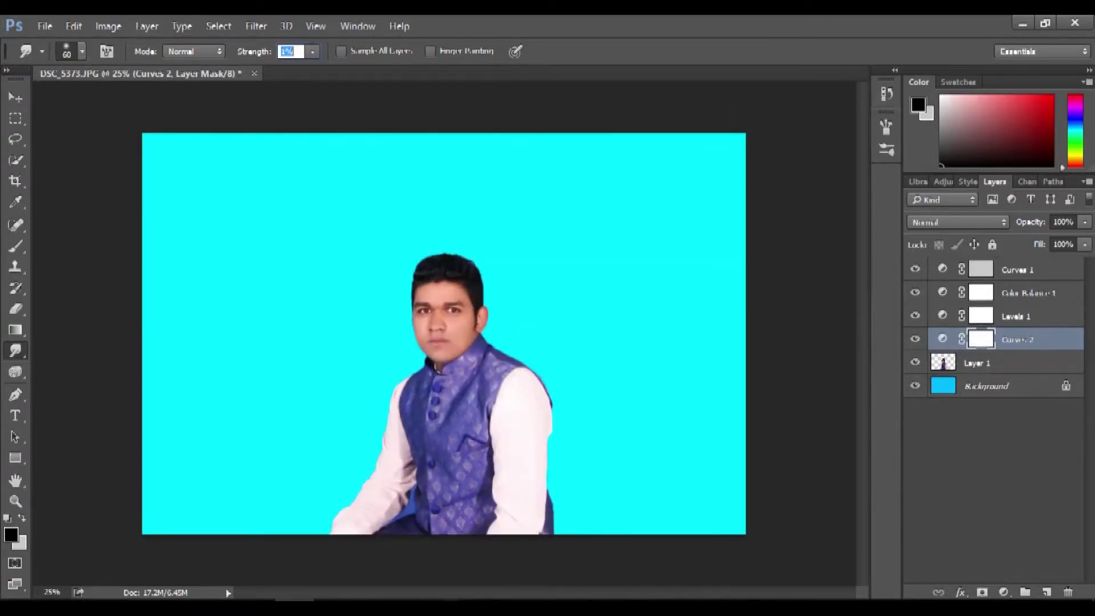
key(ctrl+plus)
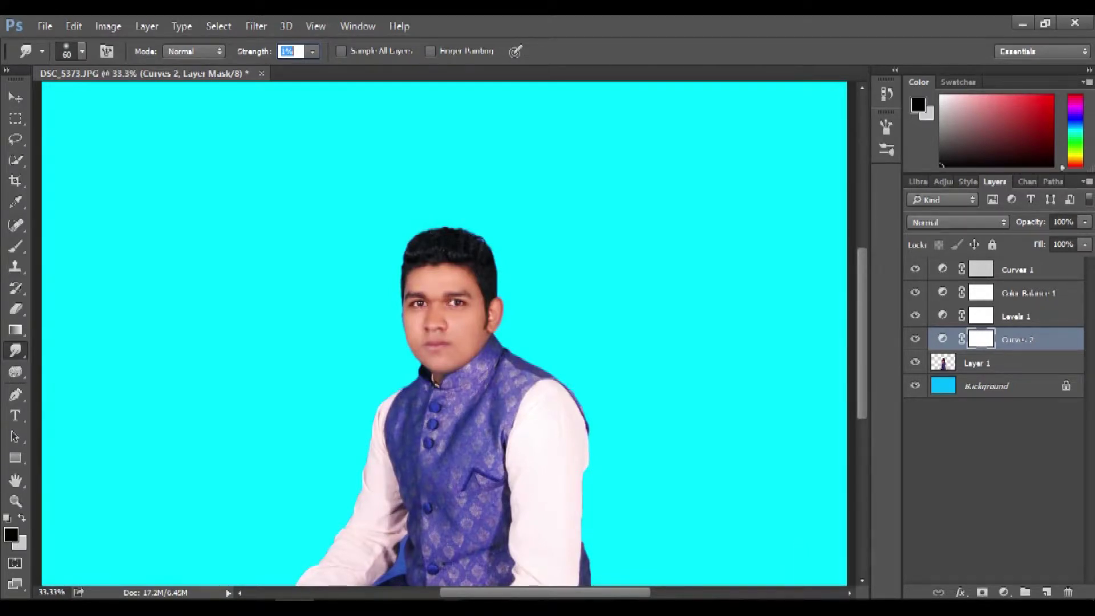
Brighten Layer 1 by lifting its curve in Ctrl+M Curves.
key(alt+bracketleft)
key(i)
key(ctrl+m)
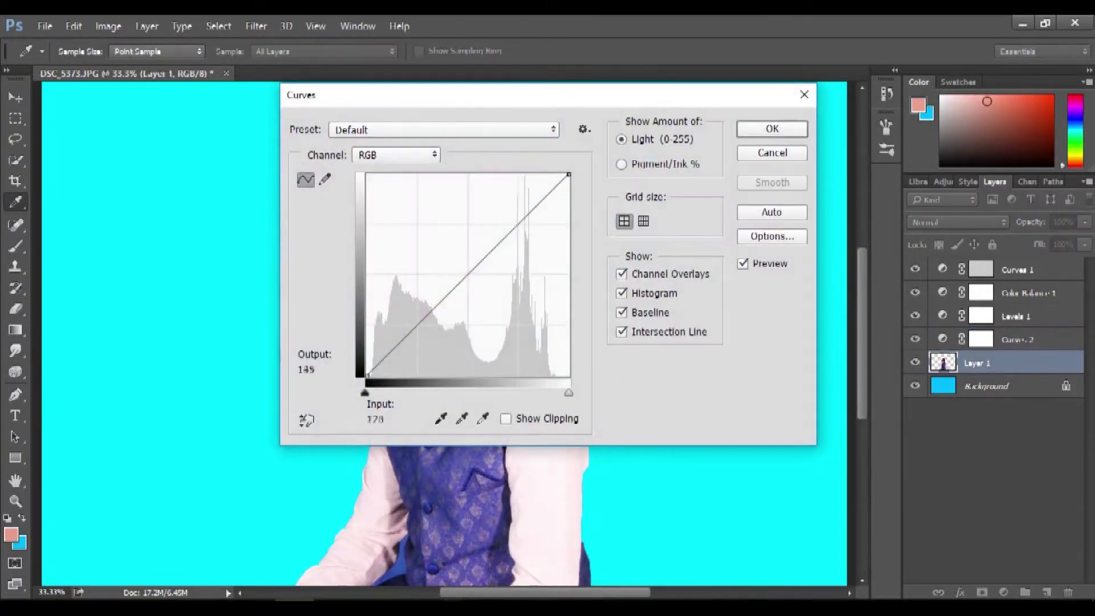
drag(399, 95, 706, 84)
click(755, 277)
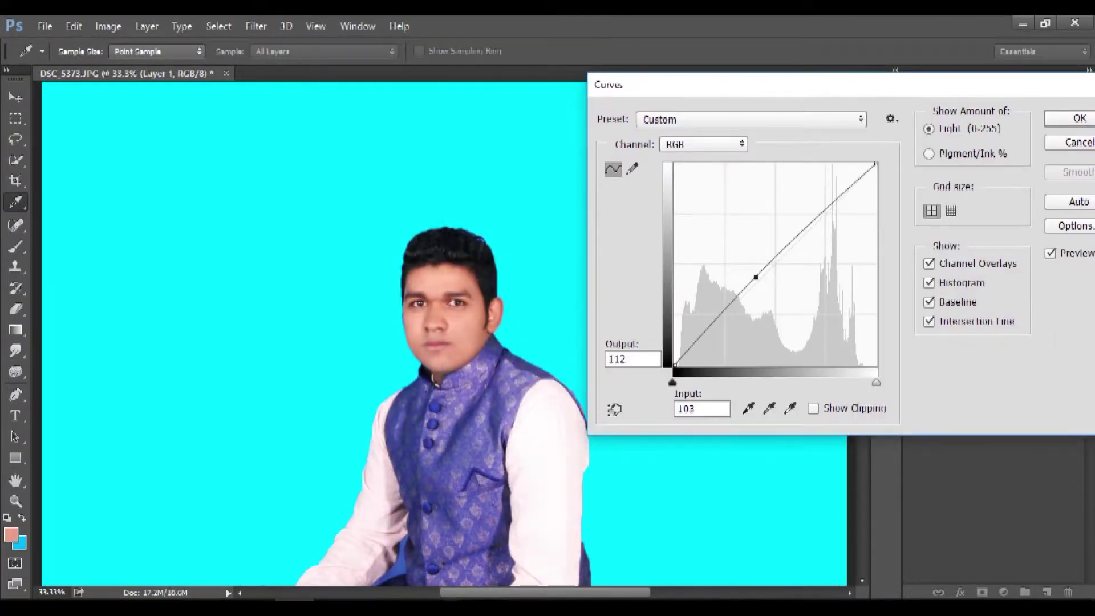
key(Return)
Select the Background layer and bring up Levels for it.
key(ctrl+minus)
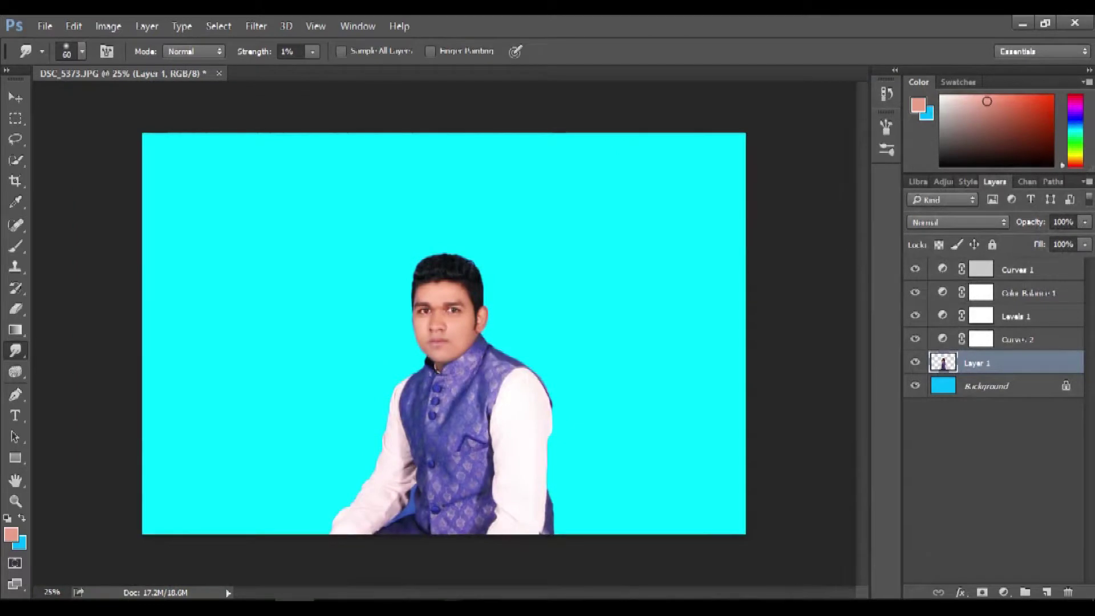
key(alt+bracketleft)
key(i)
key(ctrl+l)
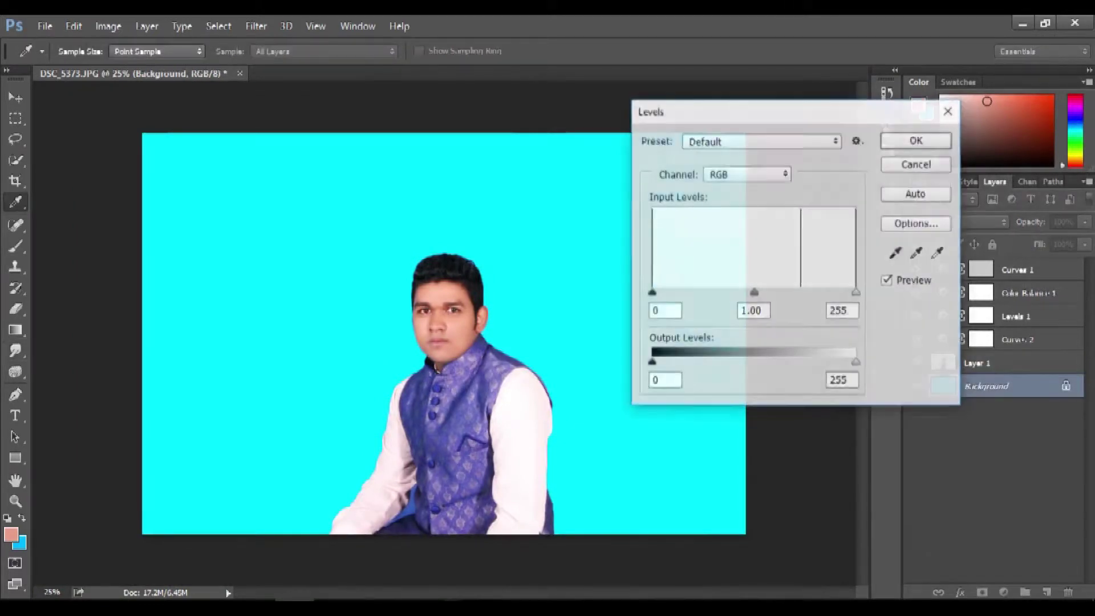
Darken the cyan background to sky blue with the Levels black input slider.
drag(651, 292, 736, 292)
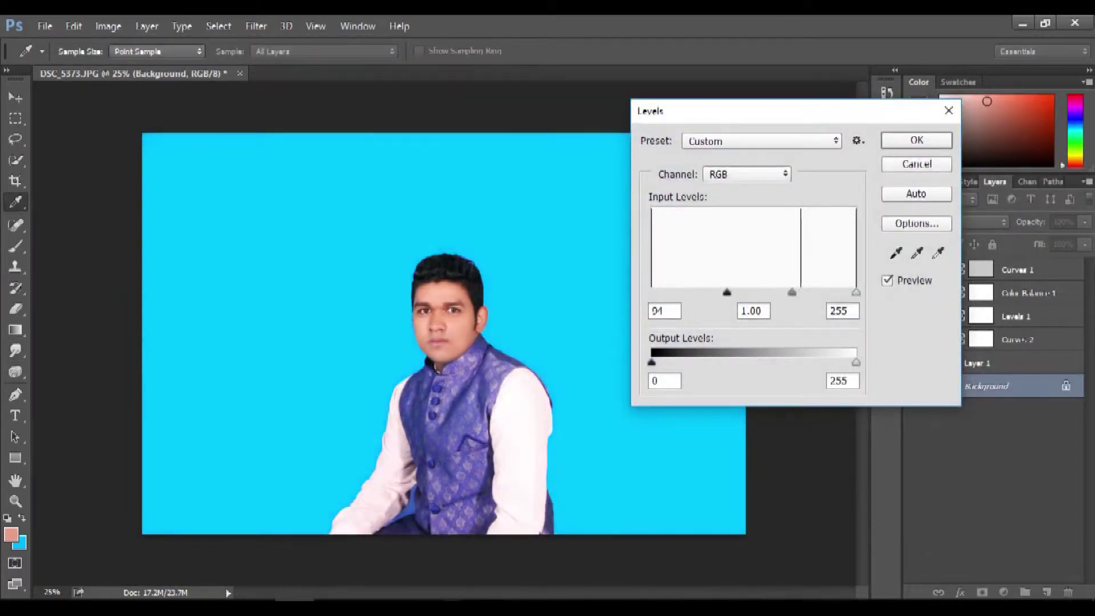
key(Return)
key(r)
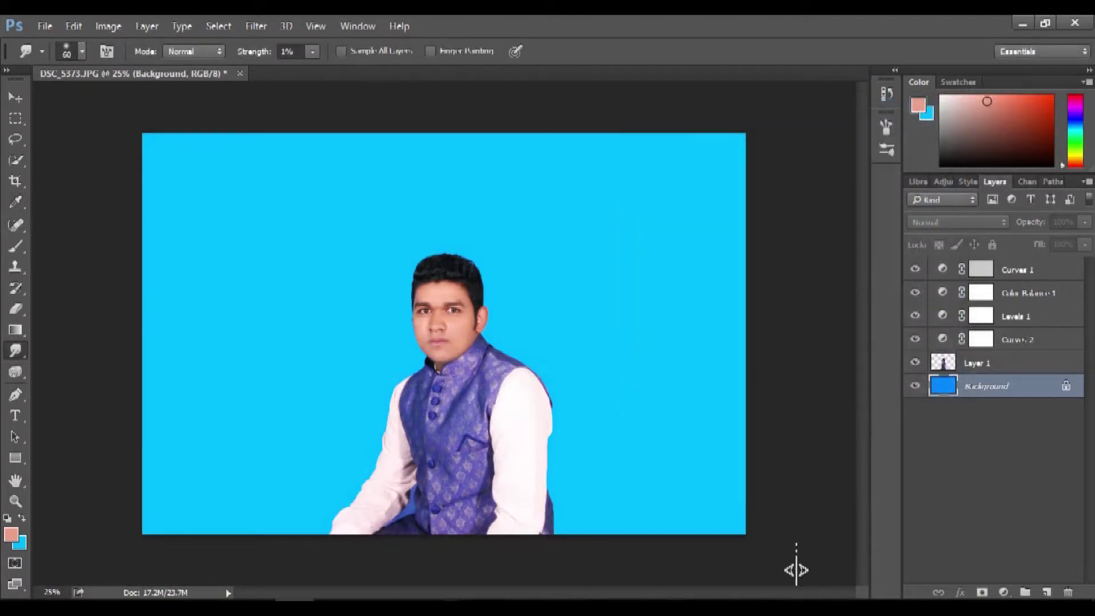
Flatten all layers into Background and save as DSC_5373.JPG.
key(ctrl+shift+e)
key(ctrl+s)
key(Return)
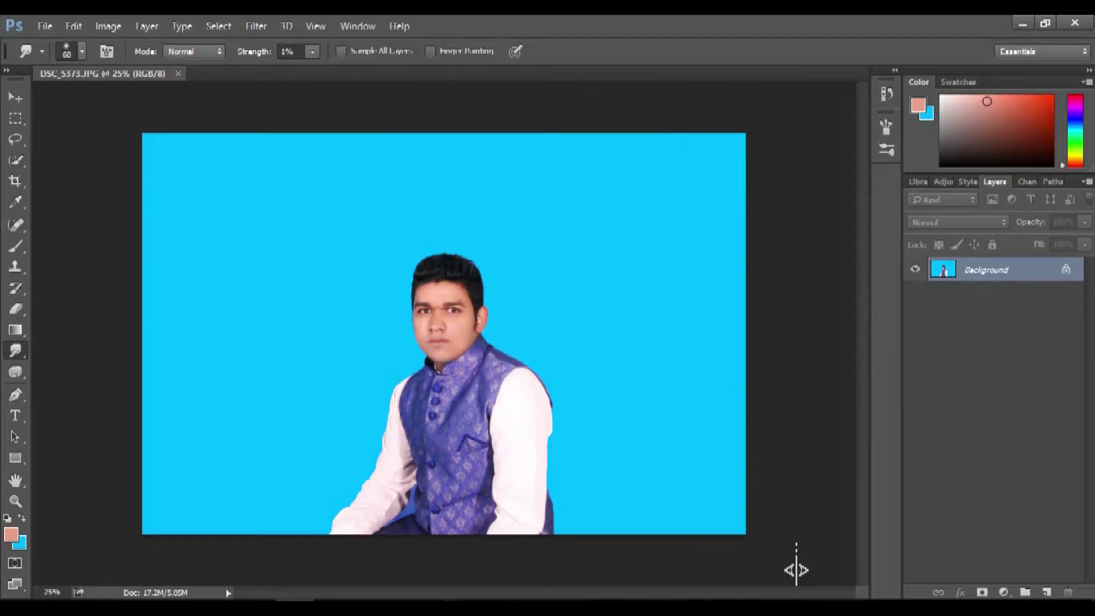
key(ctrl+minus)
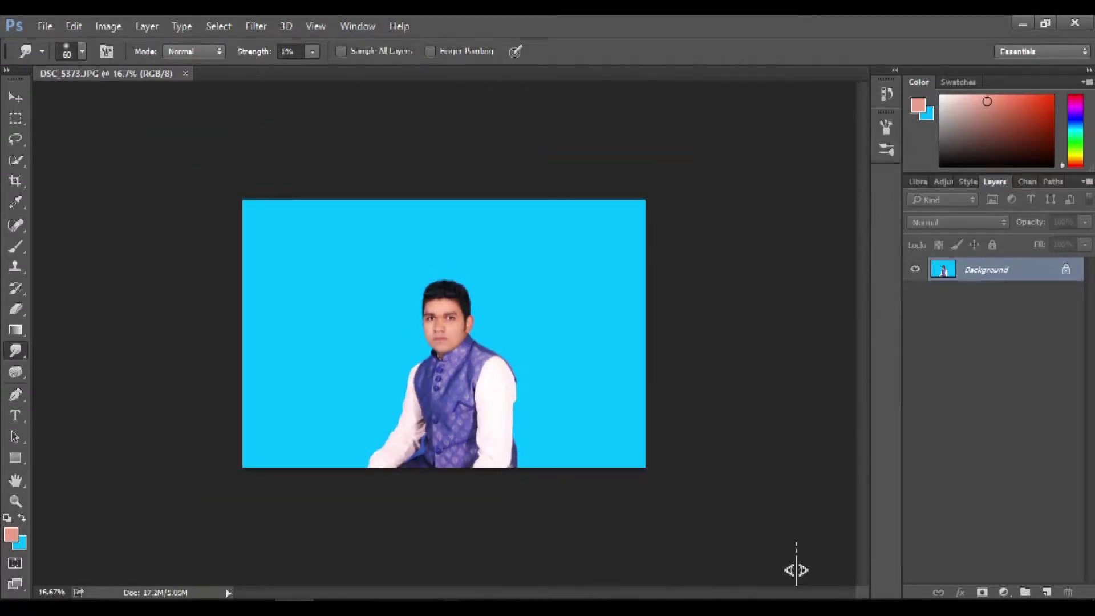
key(ctrl+minus)
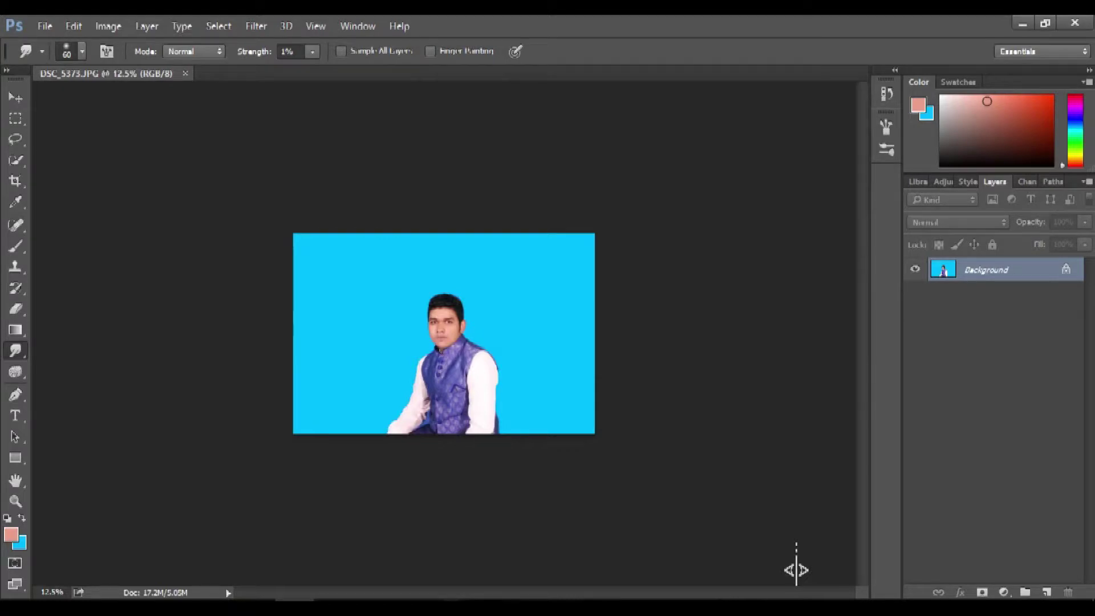
key(ctrl+plus)
key(ctrl+plus)
Crop with the '4 inch x 6 inch 300 ppi' preset, framing the man's head and upper body.
key(c)
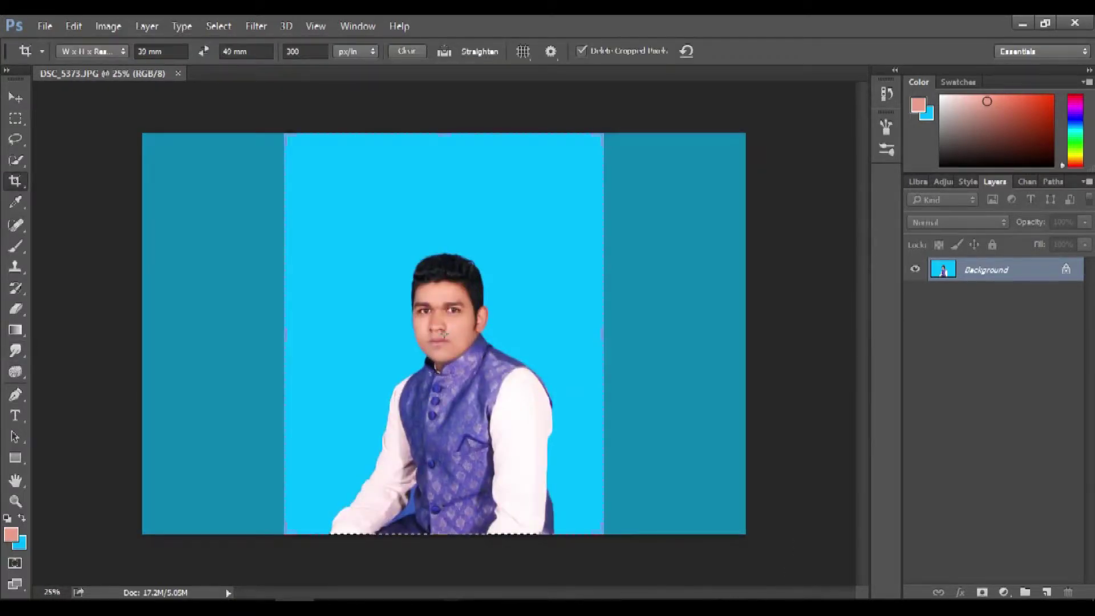
click(42, 51)
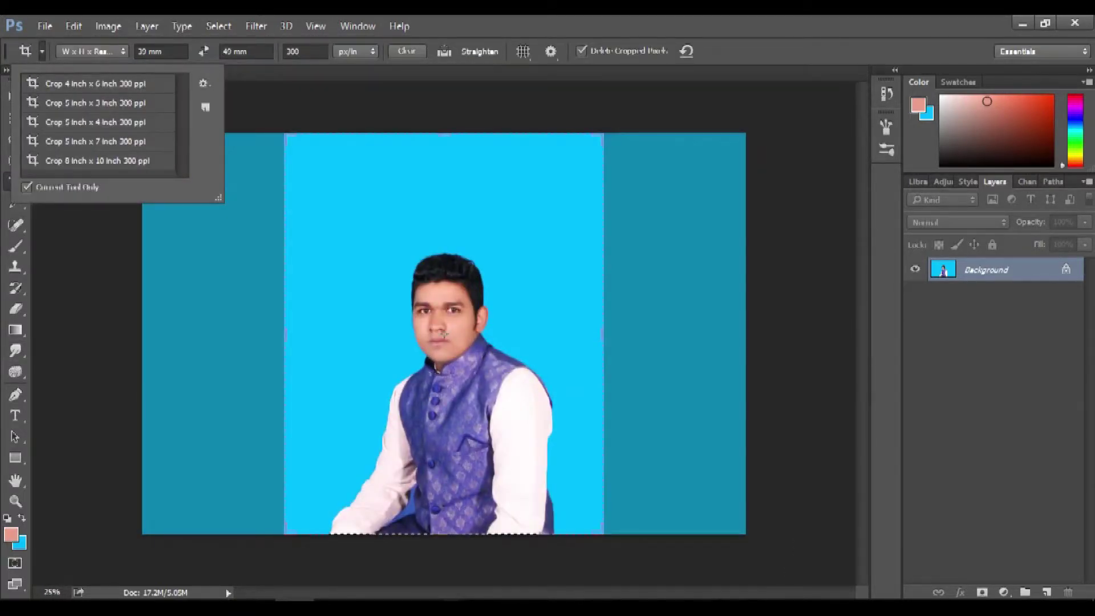
click(95, 84)
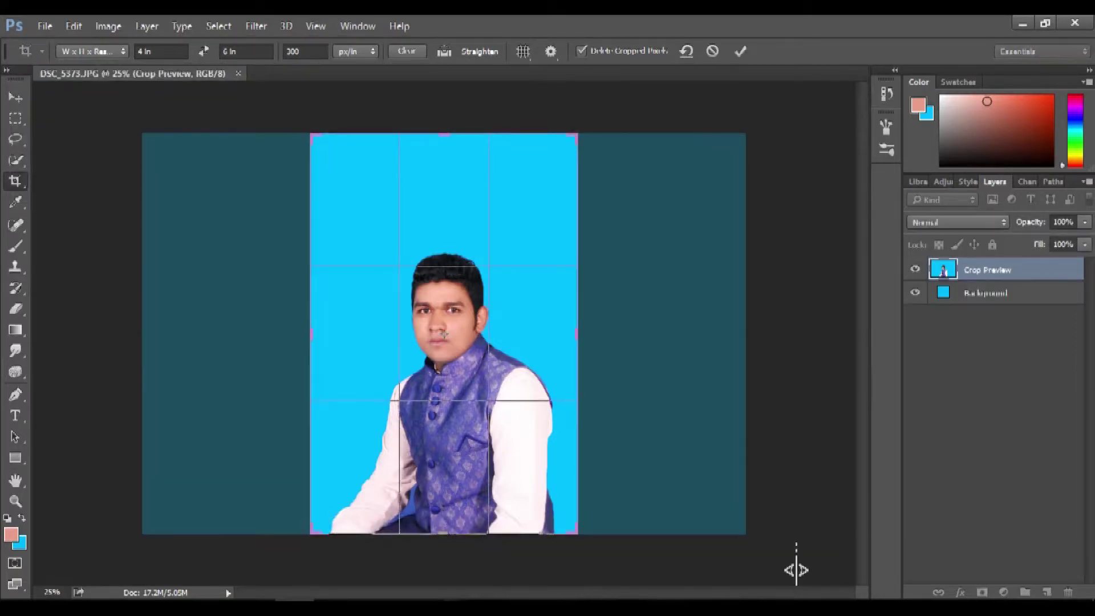
key(ctrl+minus)
key(ctrl+plus)
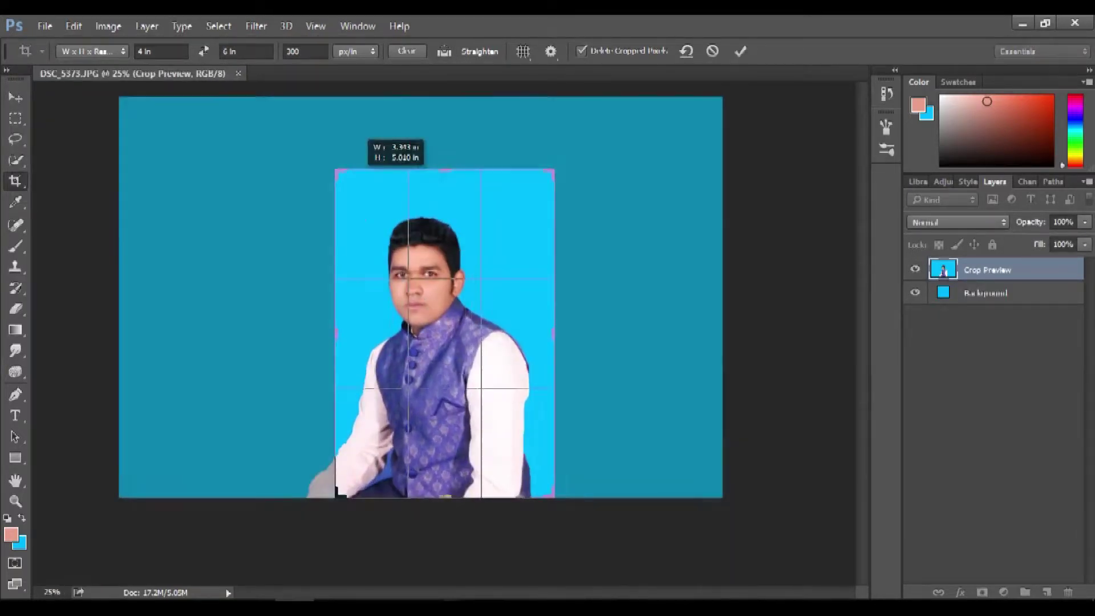
mouse_move(310, 131)
mouse_down()
mouse_move(346, 186)
mouse_move(335, 169)
mouse_up()
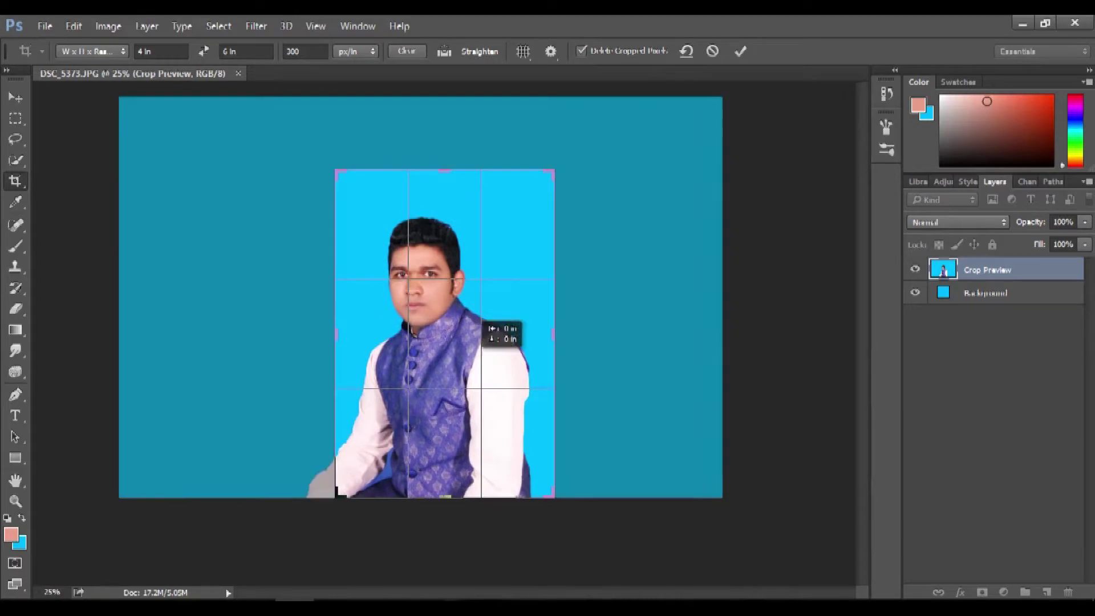
drag(491, 328, 514, 352)
mouse_move(555, 169)
mouse_down()
mouse_move(543, 187)
mouse_move(673, 143)
mouse_up()
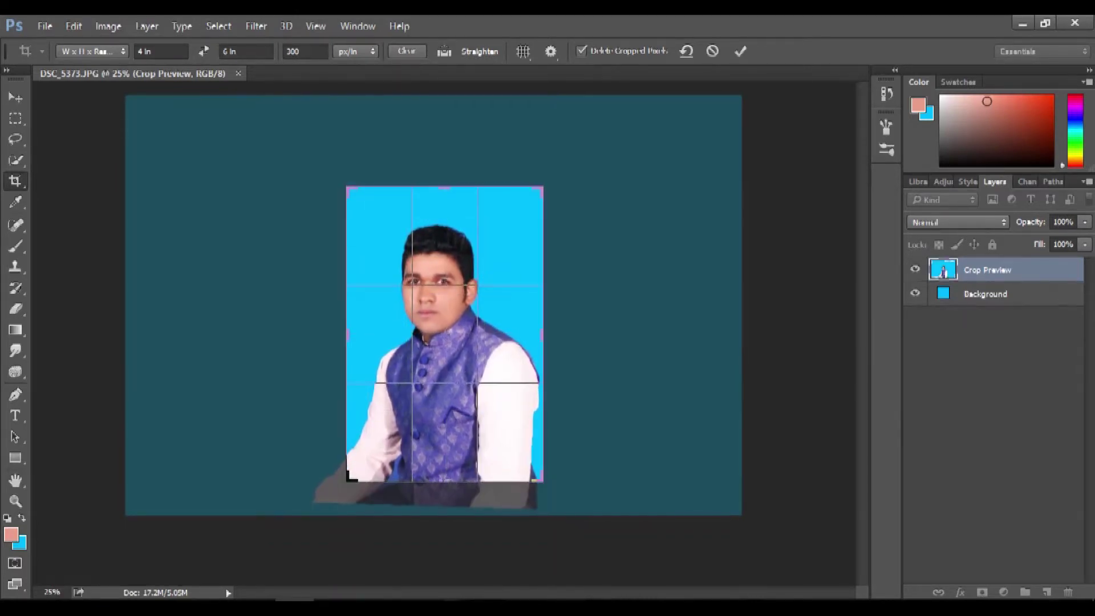
drag(445, 334, 446, 327)
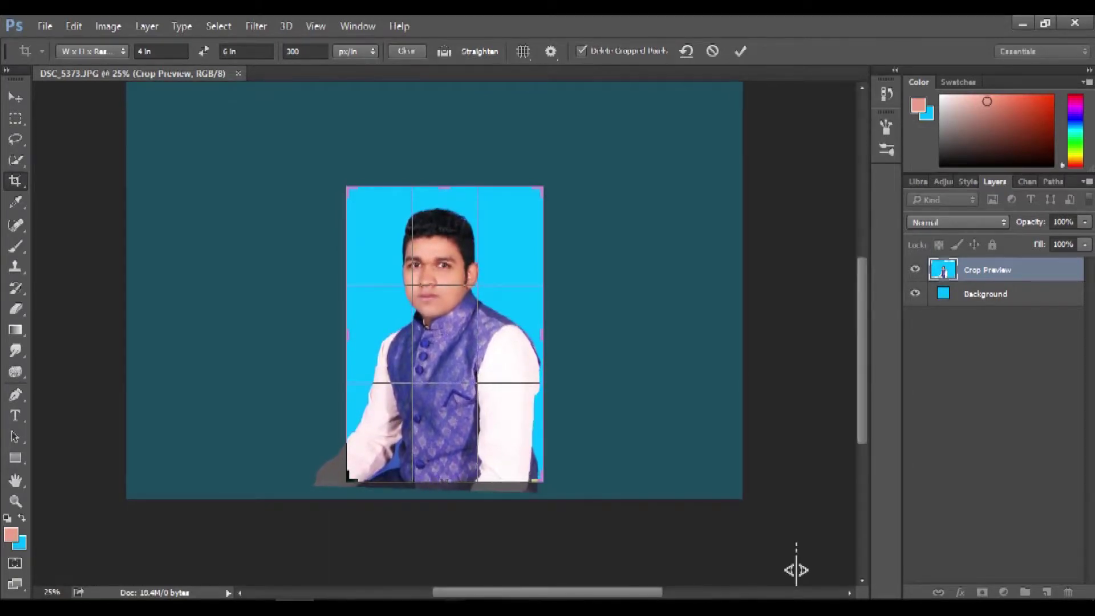
key(Return)
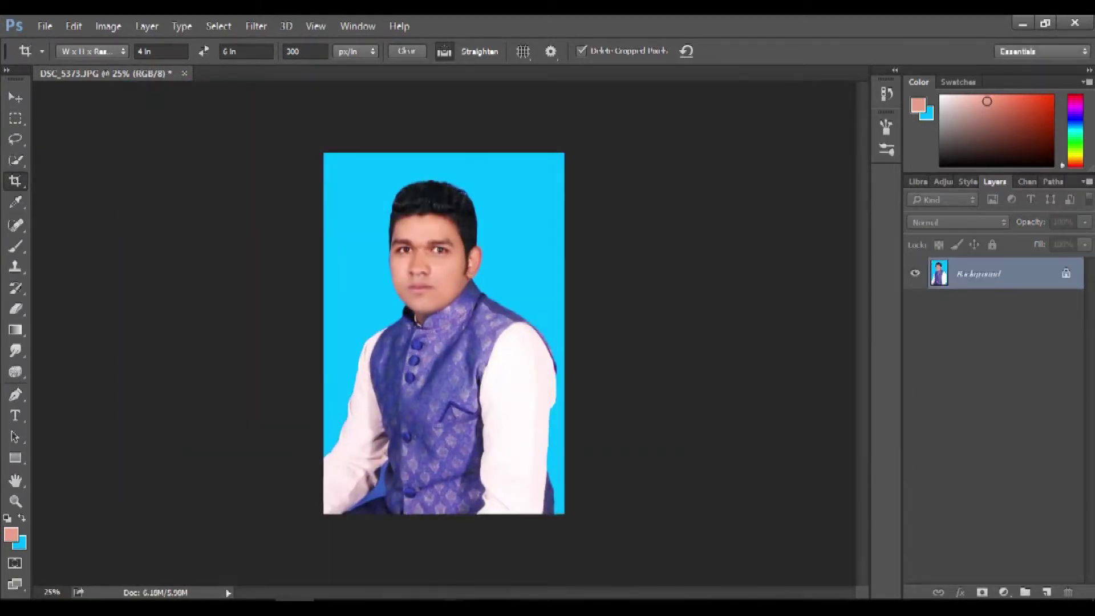
Select the Clone Stamp and zoom in closely on the man's mouth.
key(ctrl+0)
key(ctrl+minus)
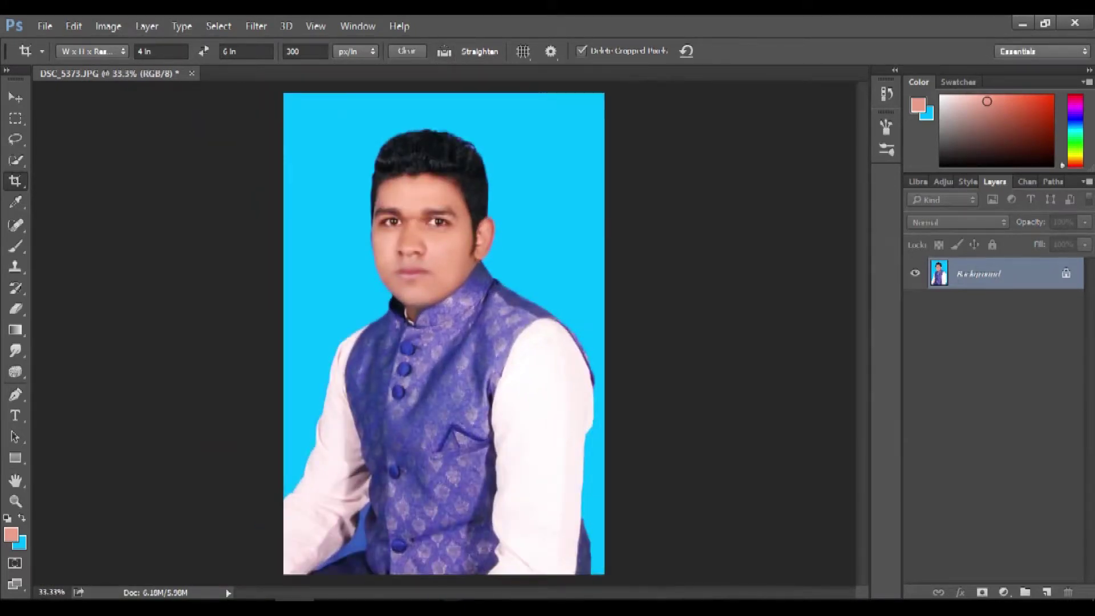
key(ctrl+plus)
key(ctrl+plus)
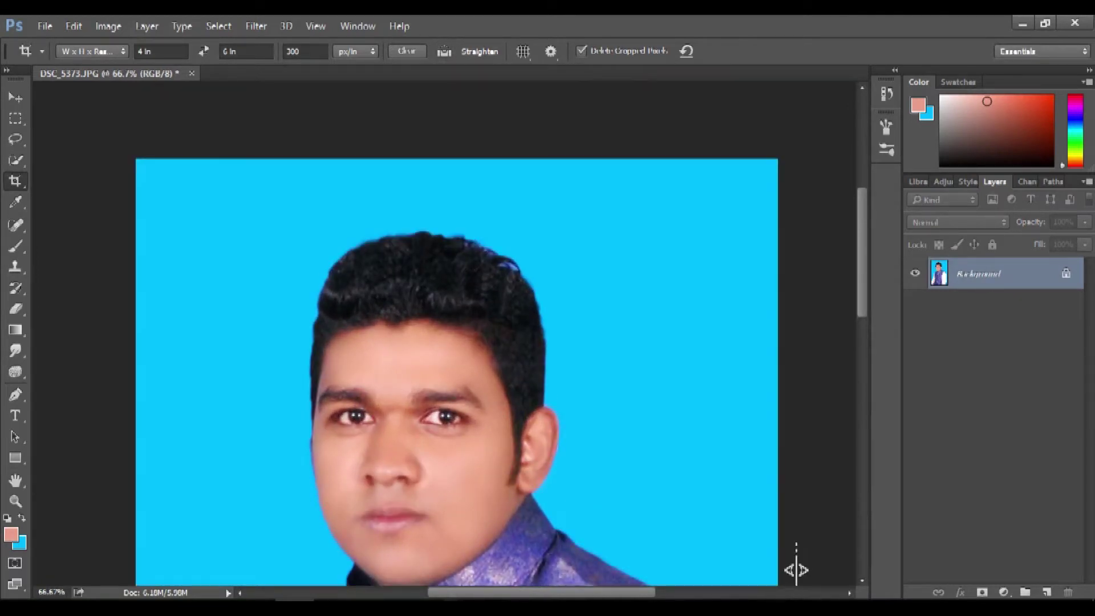
key(s)
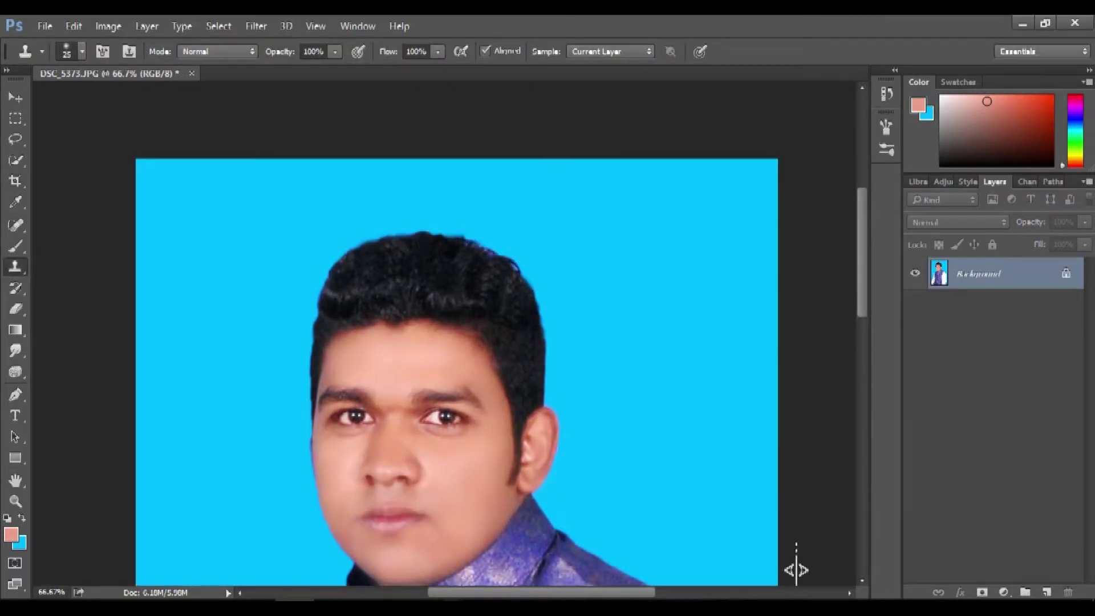
key(ctrl+minus)
key(ctrl+minus)
key(ctrl+plus)
key(ctrl+plus)
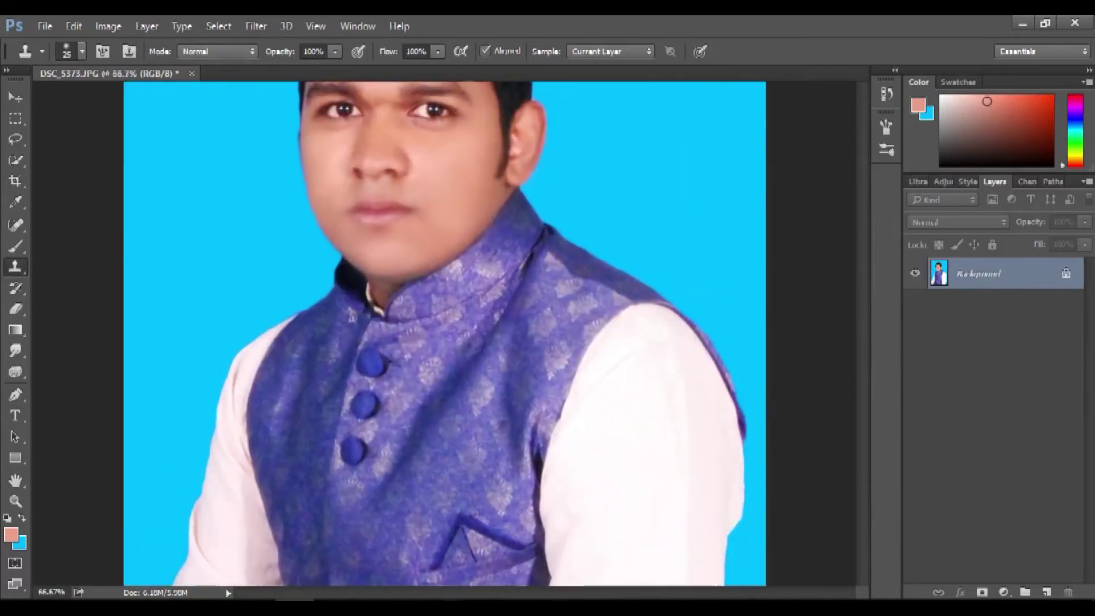
key(ctrl+plus)
key(ctrl+plus)
key(ctrl+plus)
scroll(796, 570, left, 3)
scroll(796, 571, down, 3)
scroll(796, 570, left, 2)
Set a smaller clone brush with Flow 57% and Opacity 50%.
key(bracketleft)
key(bracketleft)
key(bracketleft)
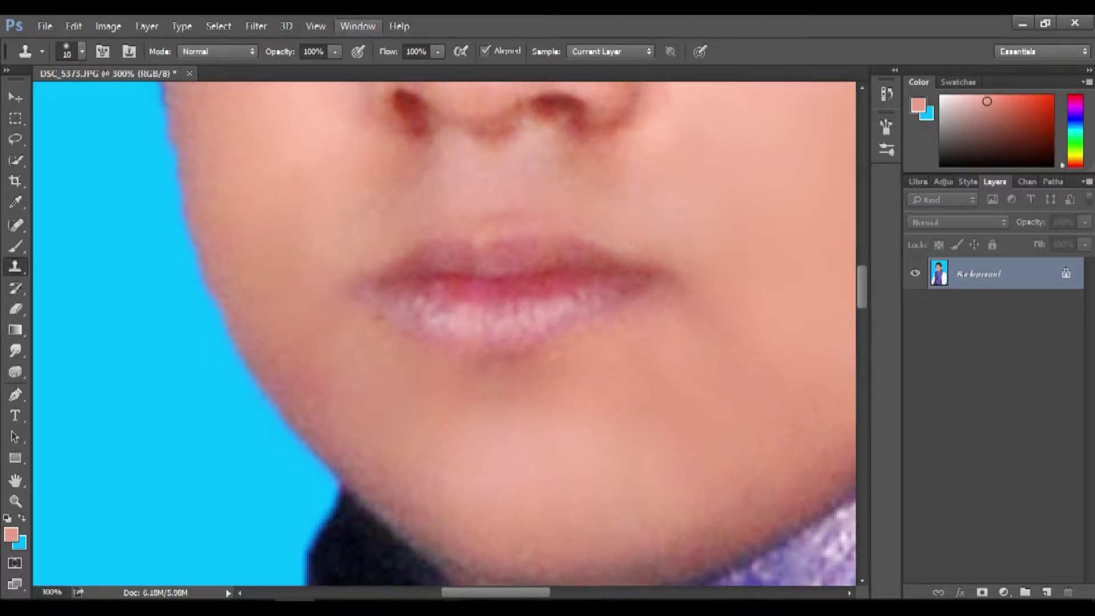
click(437, 51)
drag(439, 69, 295, 69)
click(335, 52)
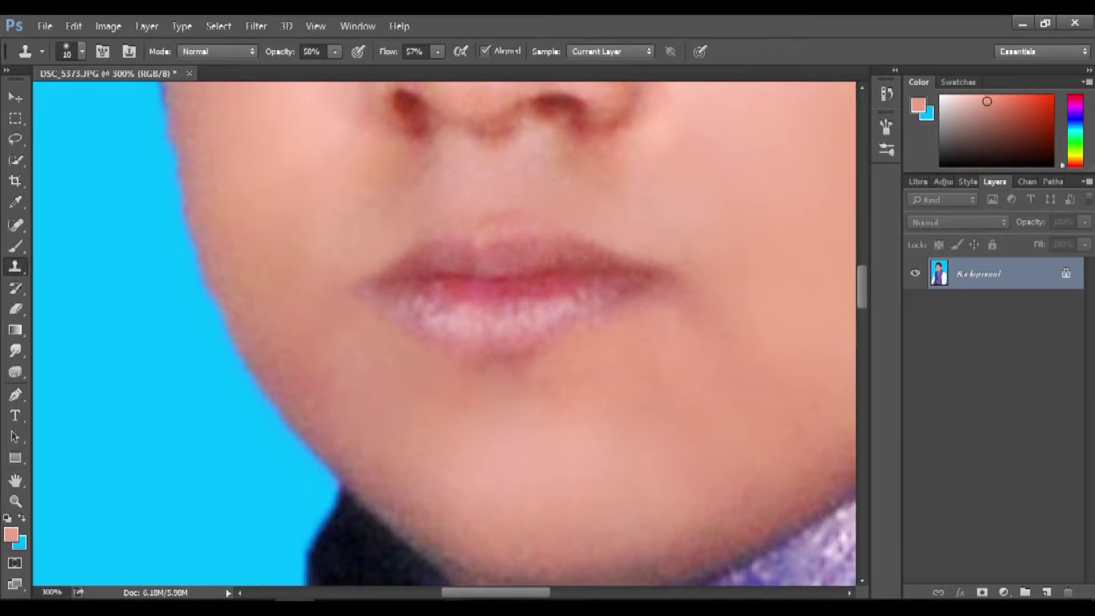
Clone away blemishes on the lower face and cheeks, adjusting zoom and brush size.
scroll(553, 180, down, 2)
scroll(795, 567, down, 1)
key(])
scroll(796, 570, up, 1)
scroll(796, 570, up, 1)
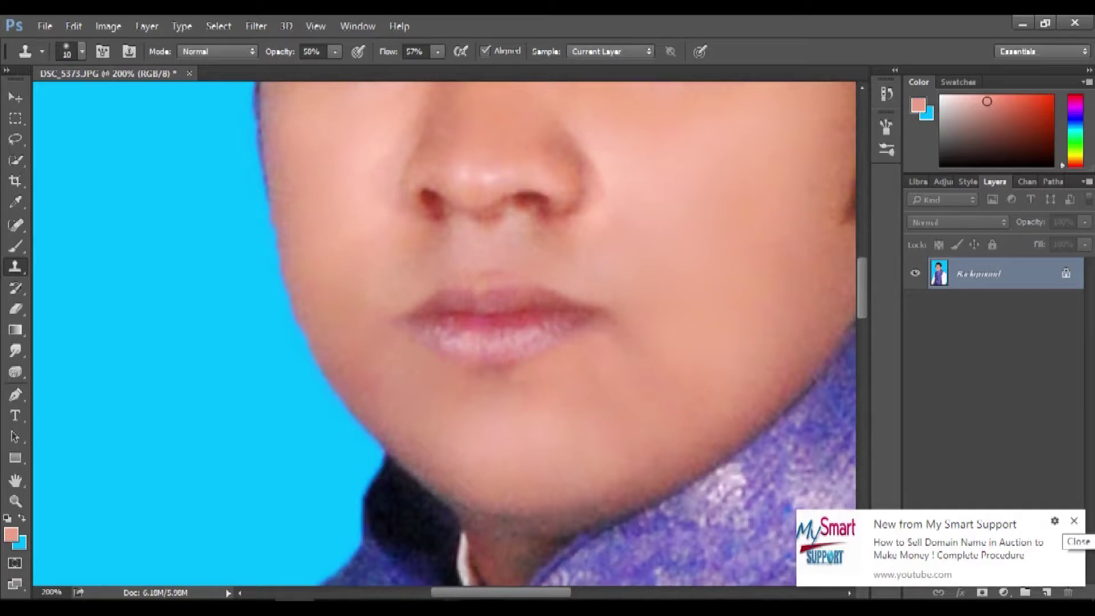
key(ctrl+minus)
key(ctrl+minus)
key(ctrl+minus)
key(ctrl+minus)
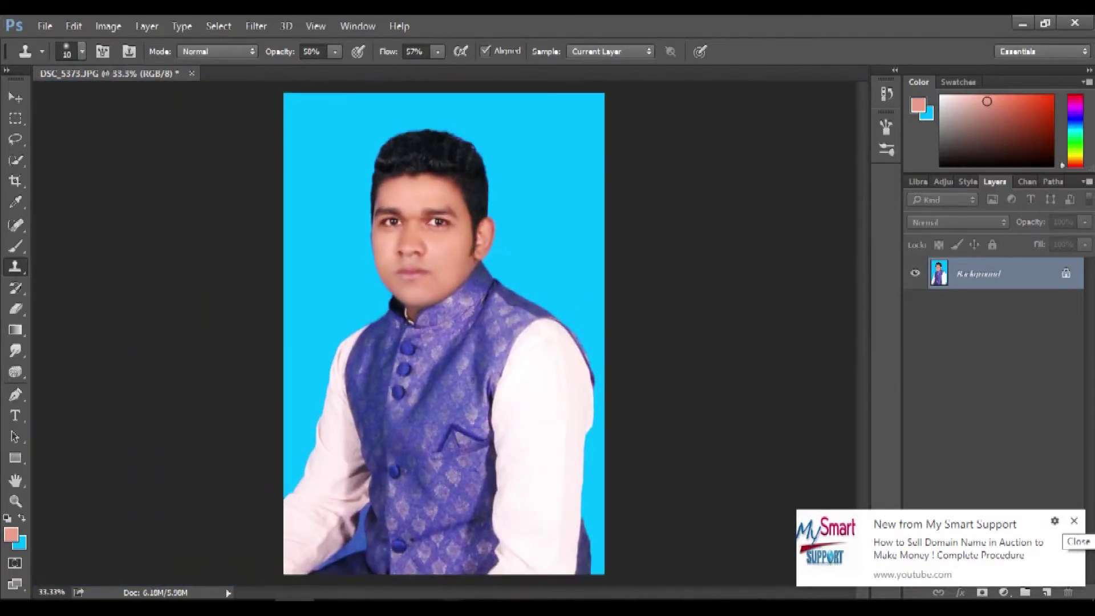
key(bracketright)
key(ctrl+plus)
key(ctrl+plus)
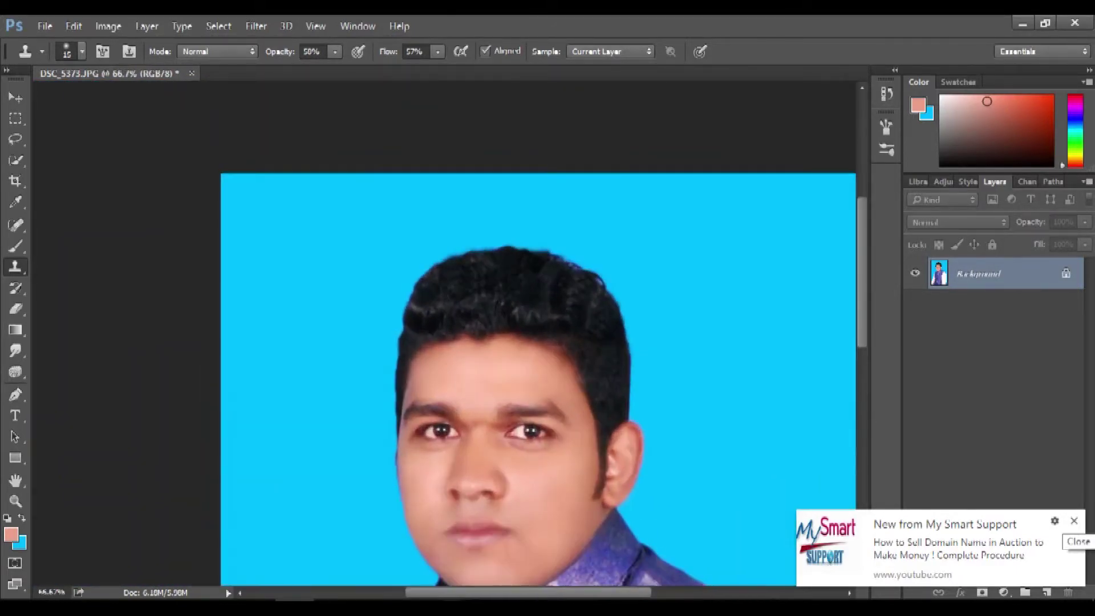
key(ctrl+plus)
key(bracketright)
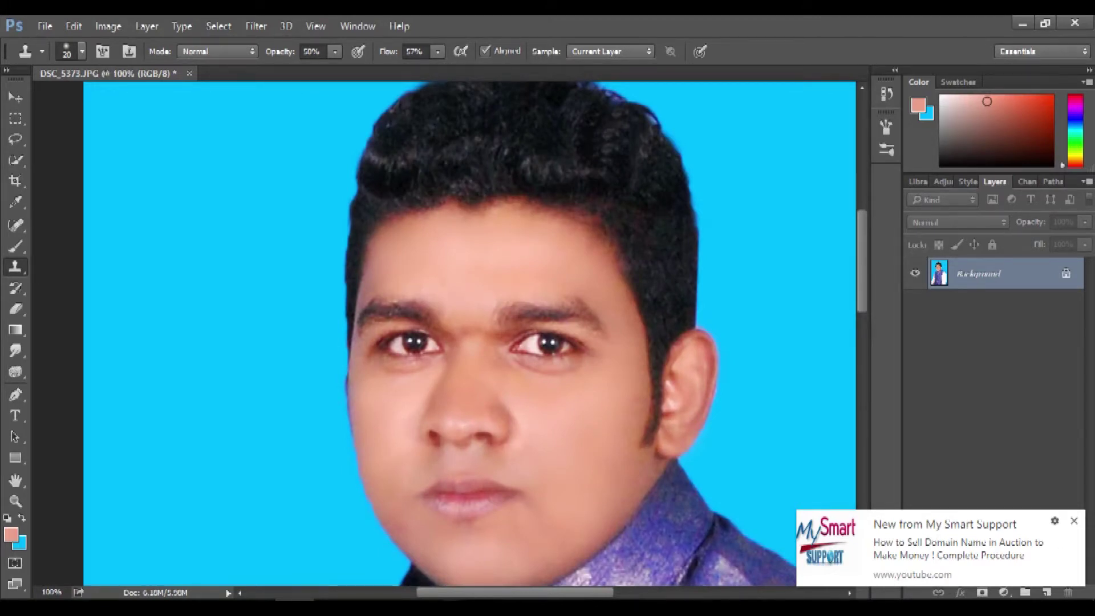
scroll(445, 359, down, 5)
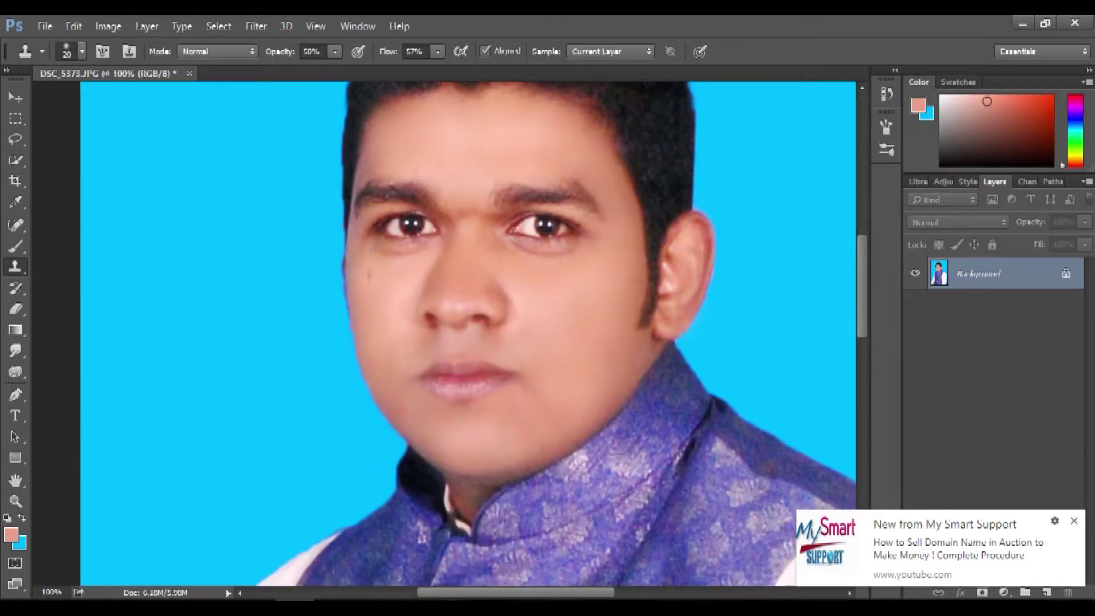
scroll(394, 291, right, 1)
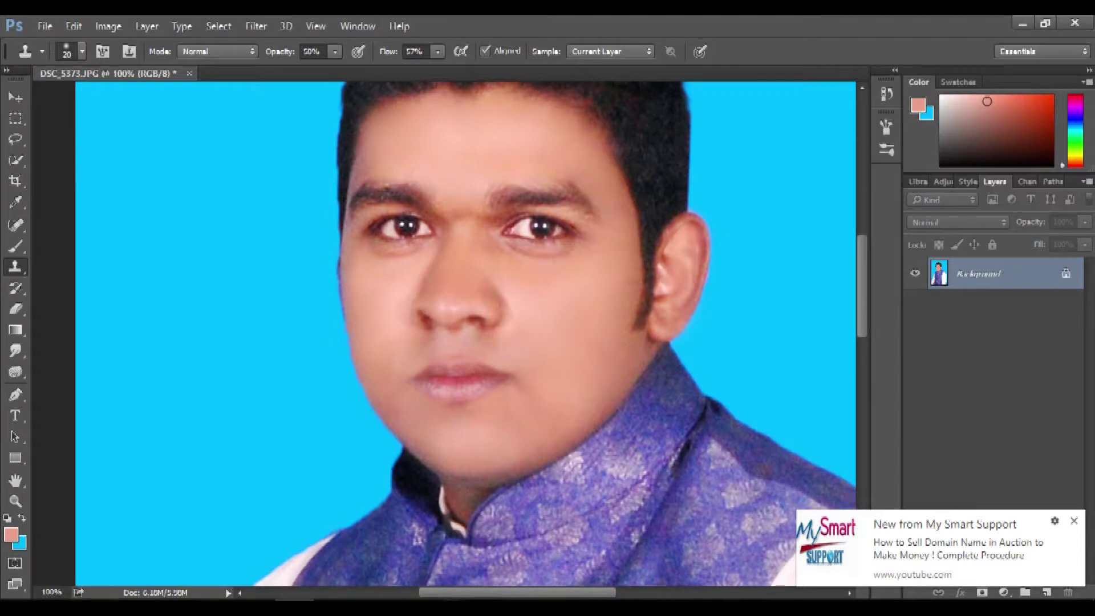
key(o)
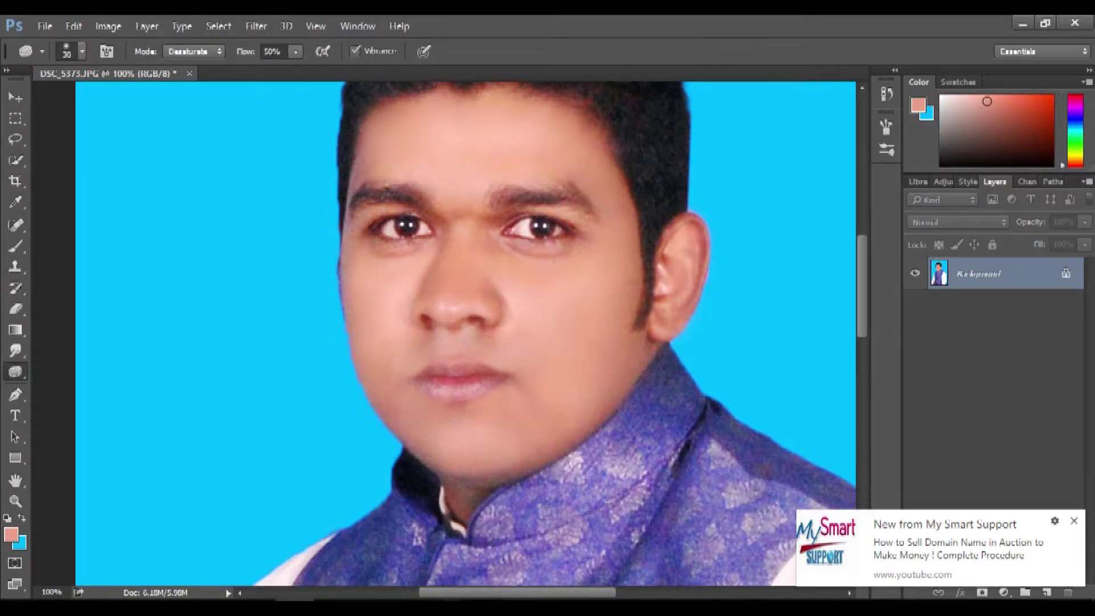
Switch to the Burn tool, shrink the brush, and frame the whole portrait.
key(shift+o)
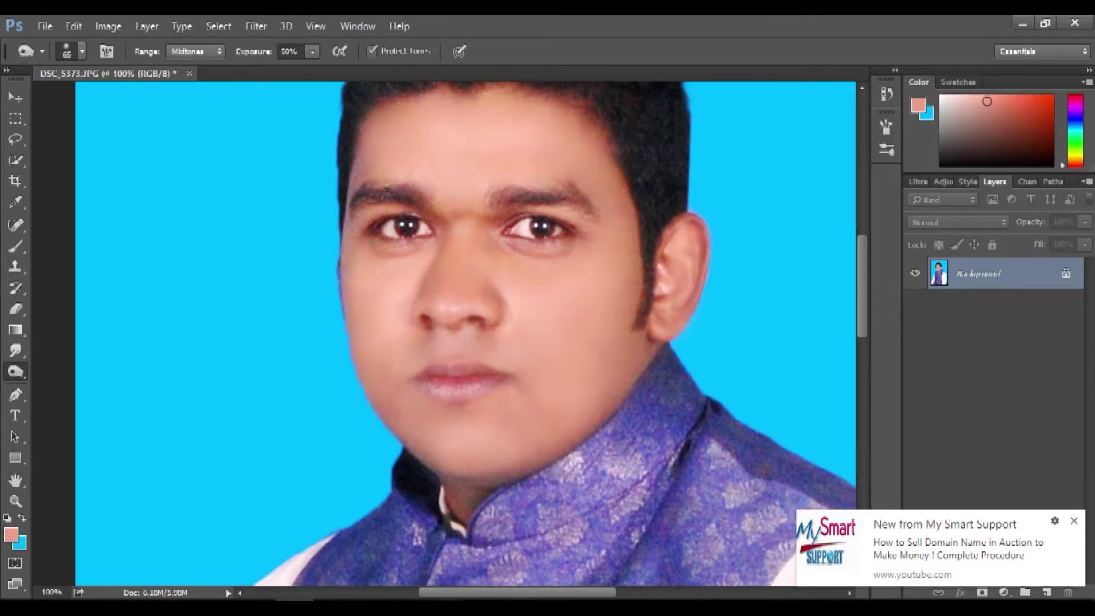
key(ctrl+plus)
key(bracketleft)
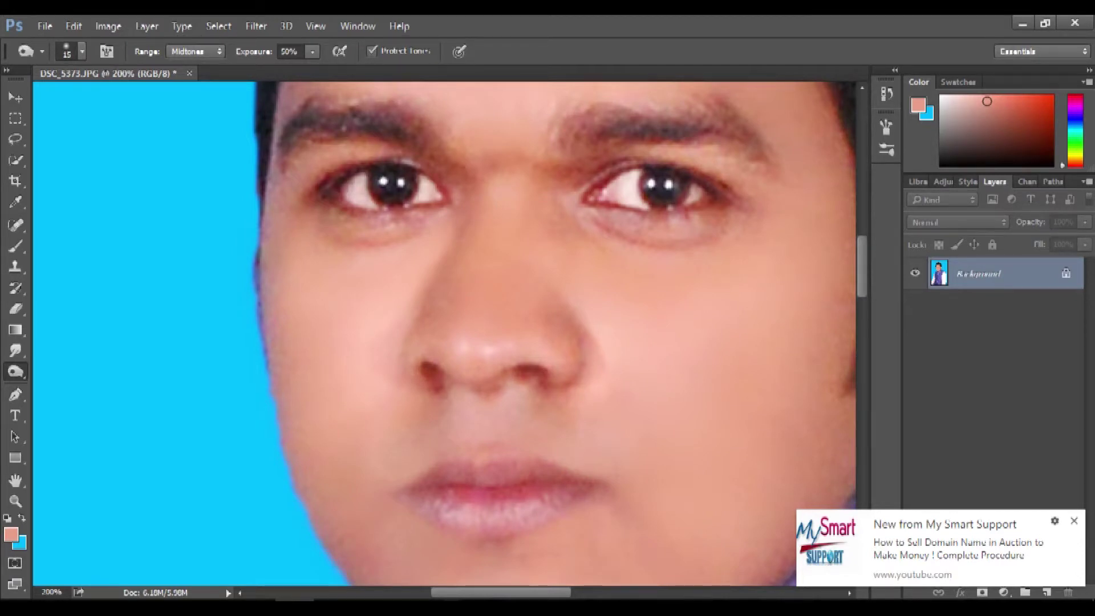
key(bracketleft)
key(bracketleft)
key(ctrl+minus)
key(ctrl+minus)
key(ctrl+minus)
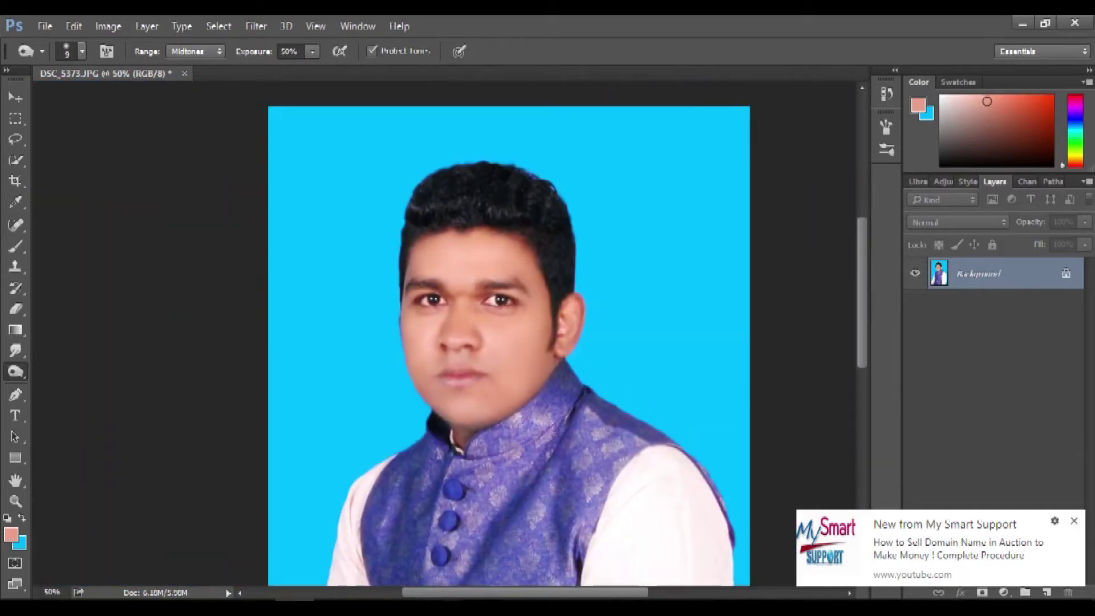
key(ctrl+minus)
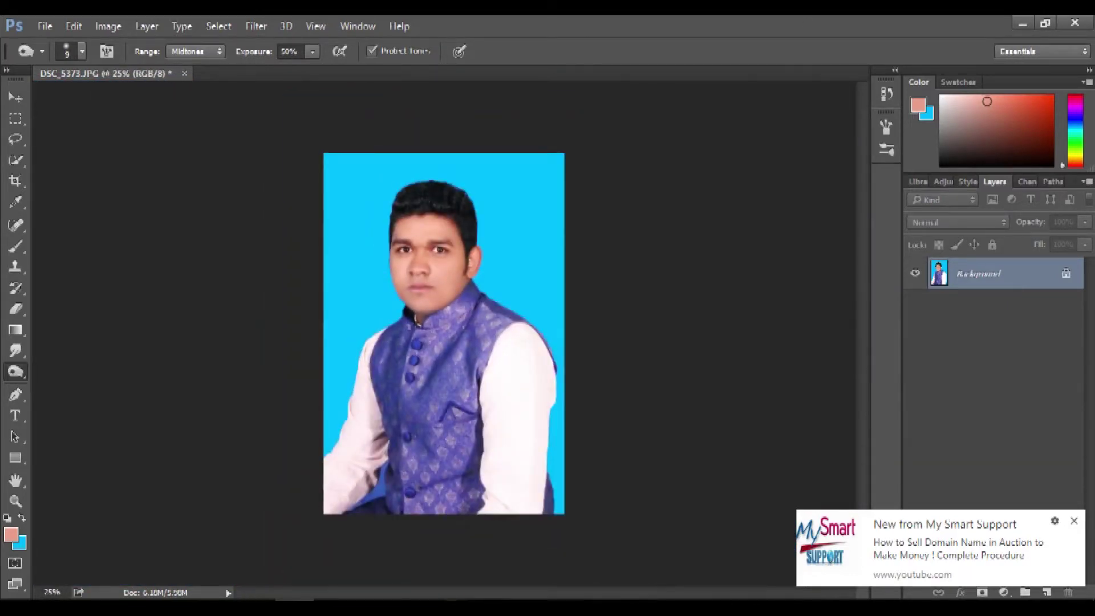
key(ctrl+plus)
key(ctrl+plus)
Burn the vest from chest to hem with a 400–600 px brush, then start Save As.
key(bracketright)
key(bracketright)
key(bracketright)
drag(506, 328, 462, 505)
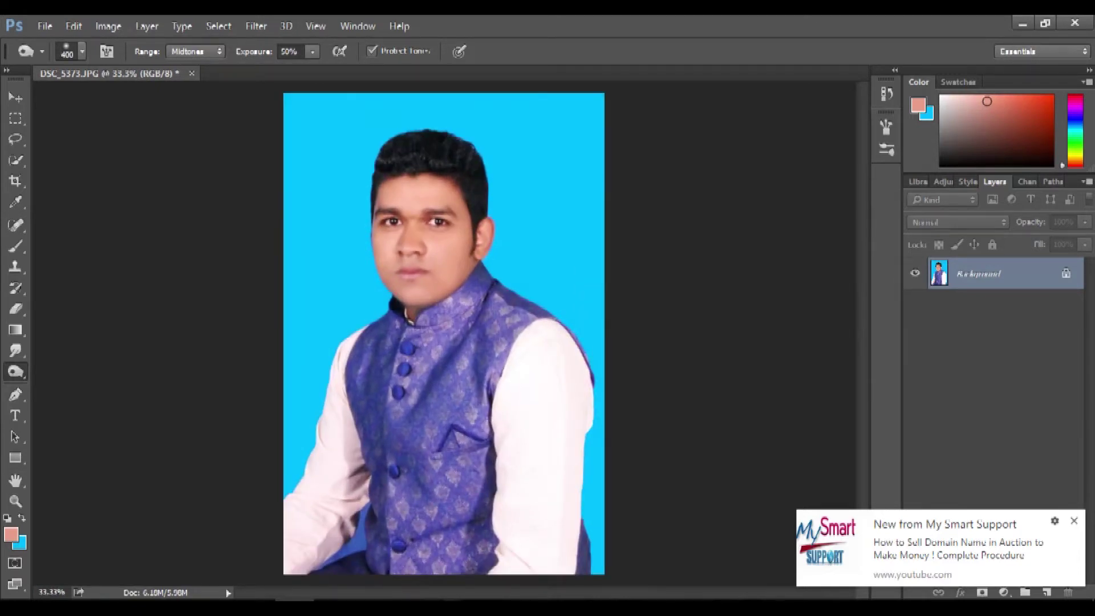
key(bracketleft)
key(bracketleft)
drag(435, 496, 412, 556)
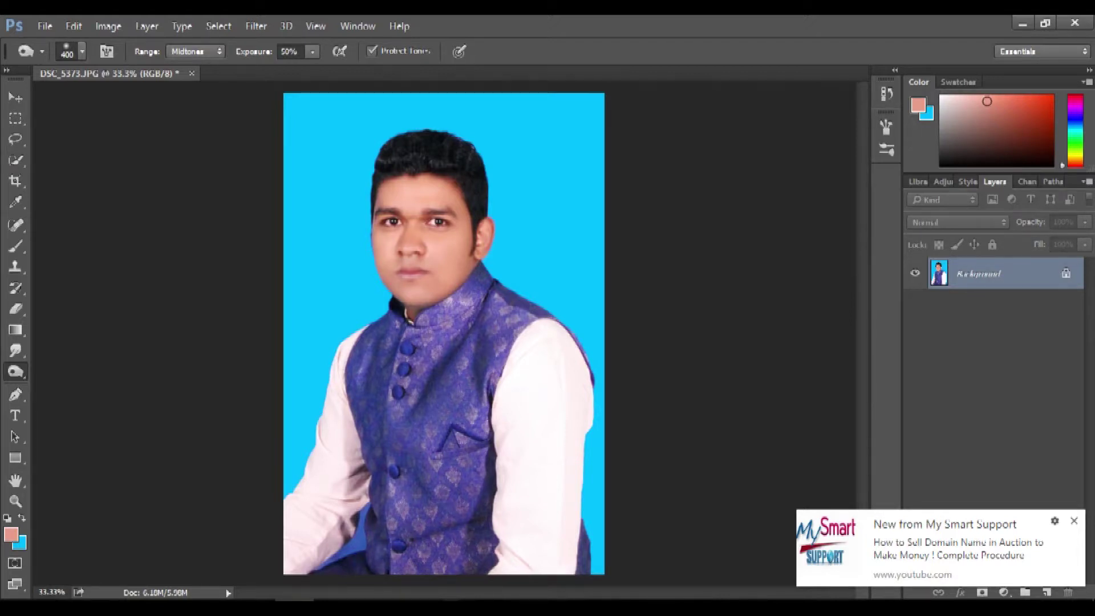
key(ctrl+shift+s)
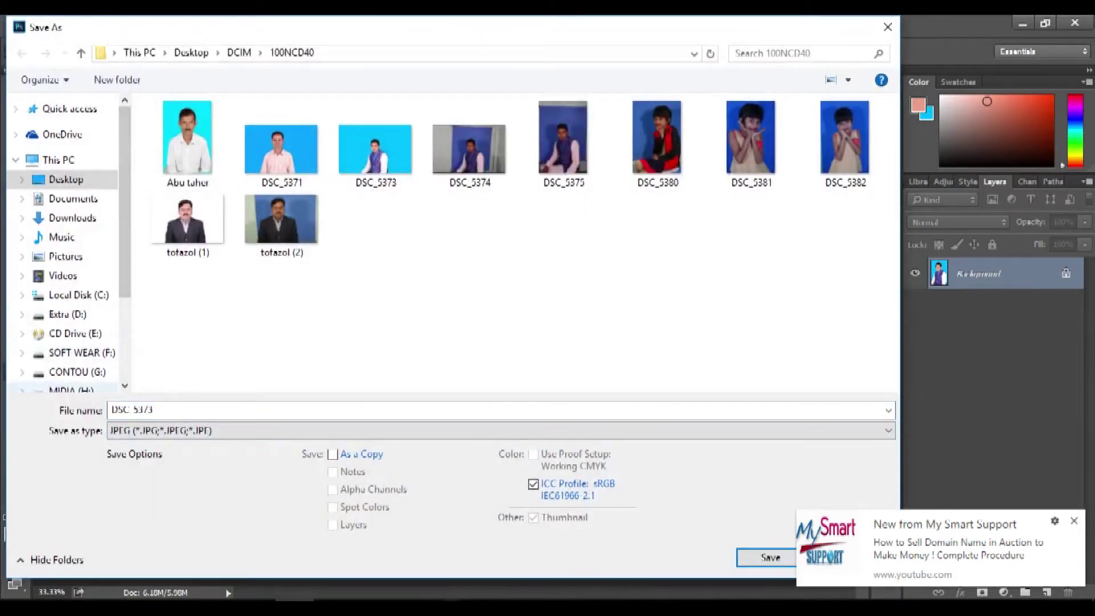
click(71, 275)
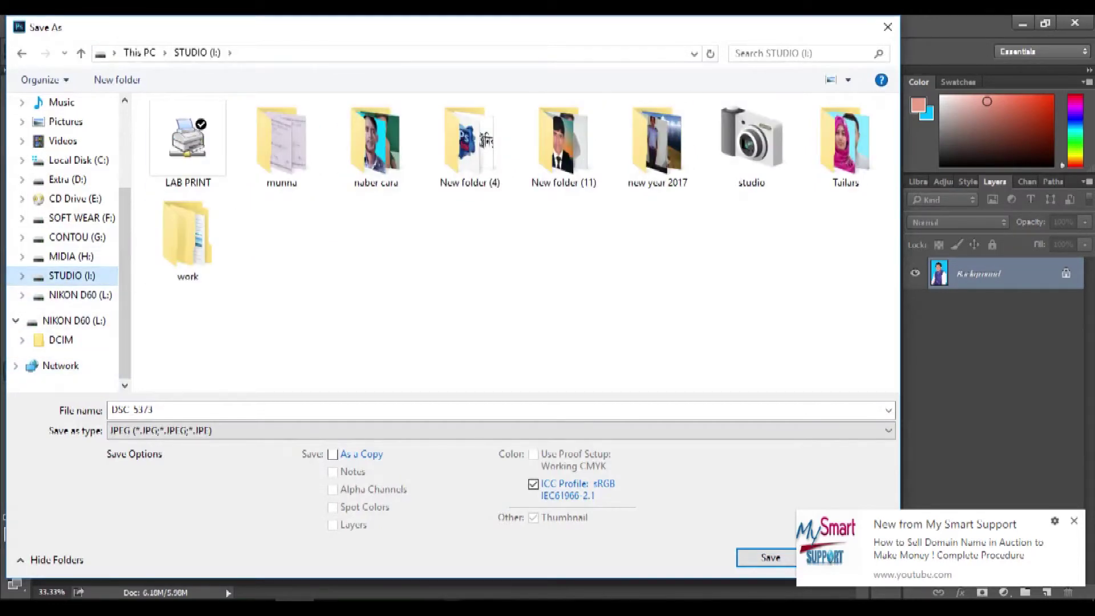
click(282, 142)
double_click(282, 142)
click(282, 143)
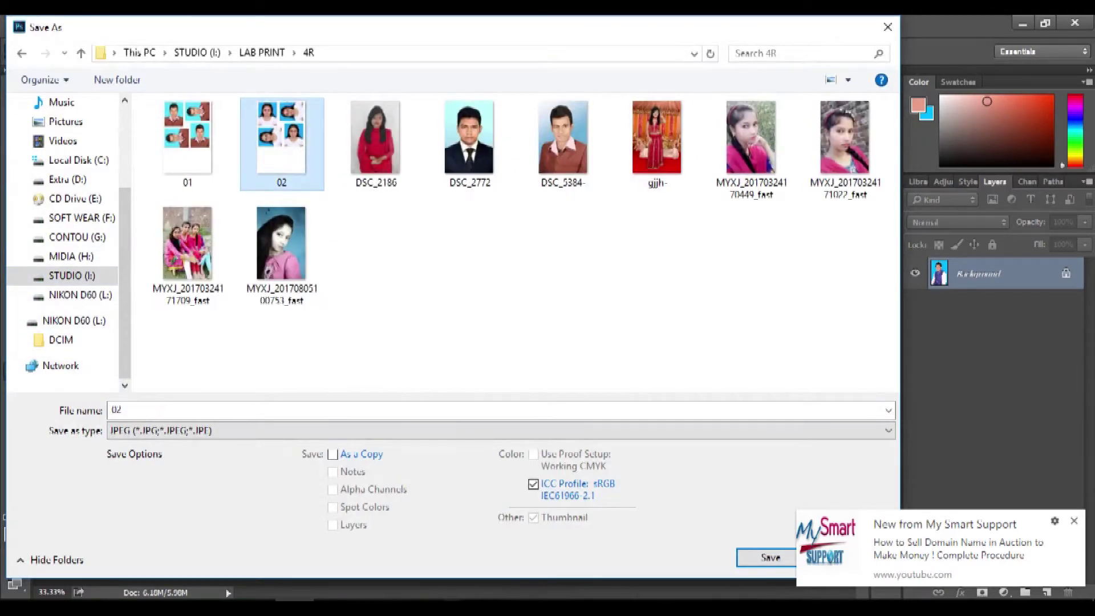
text(0333)
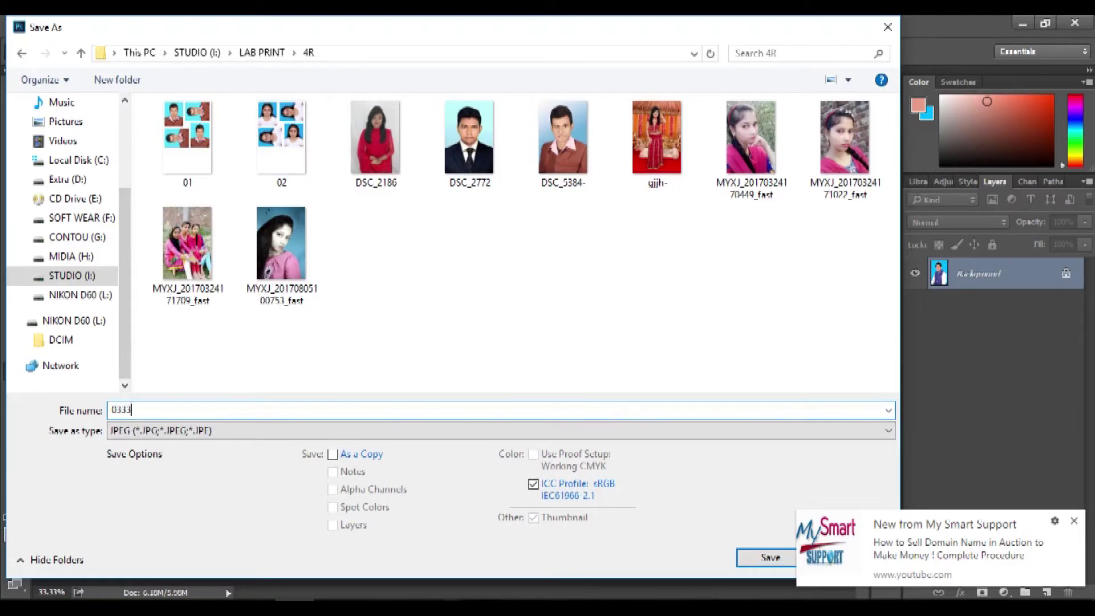
key(Return)
key(Return)
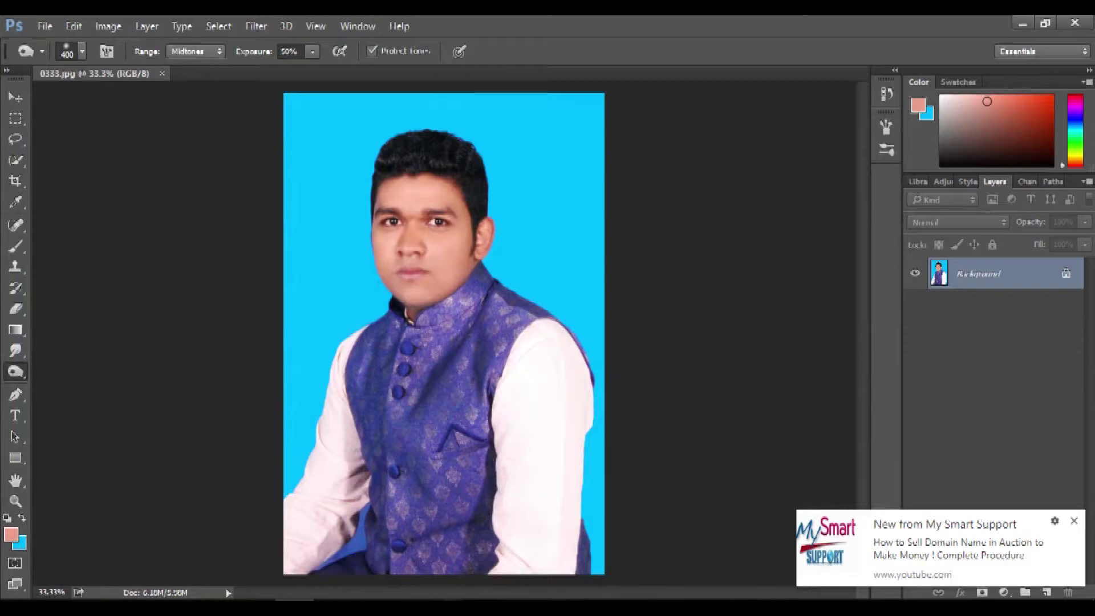
key(ctrl+minus)
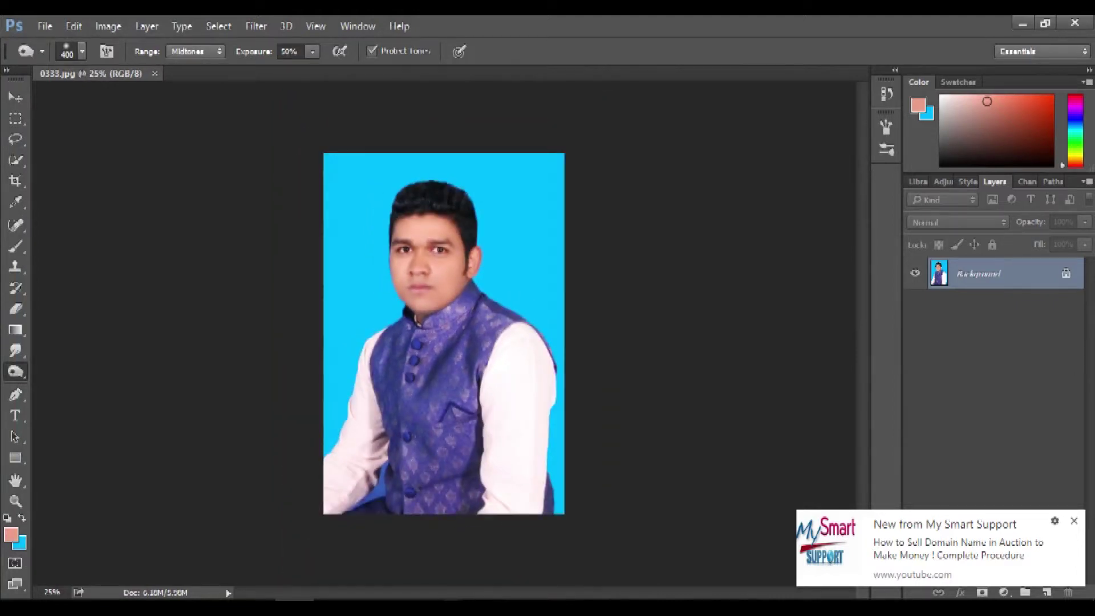
Close the man's portrait and open DSC_2186.JPG.
key(ctrl+w)
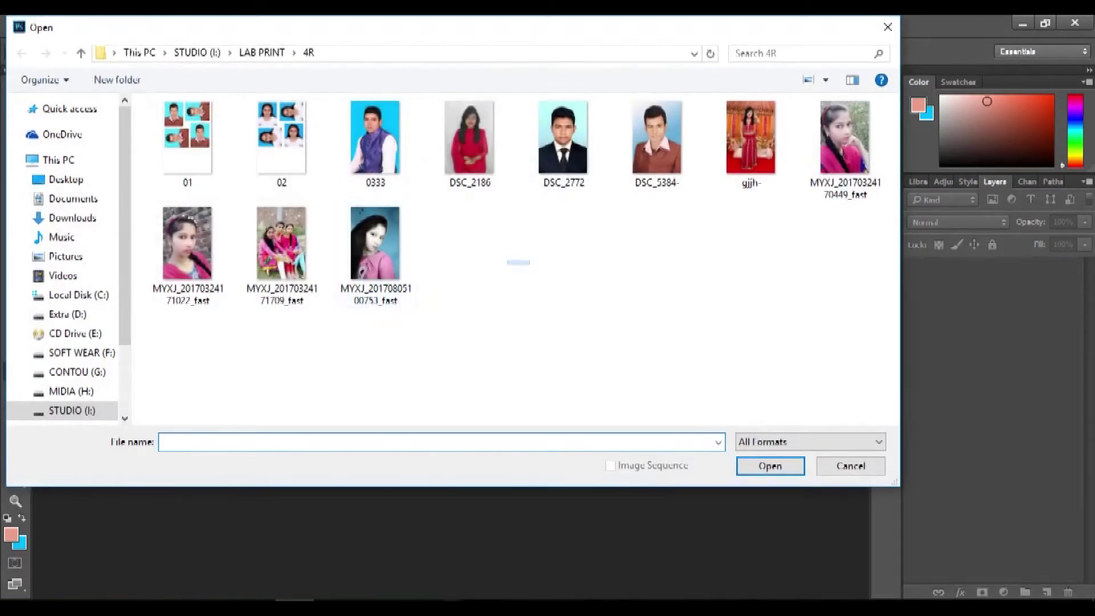
click(469, 143)
click(770, 466)
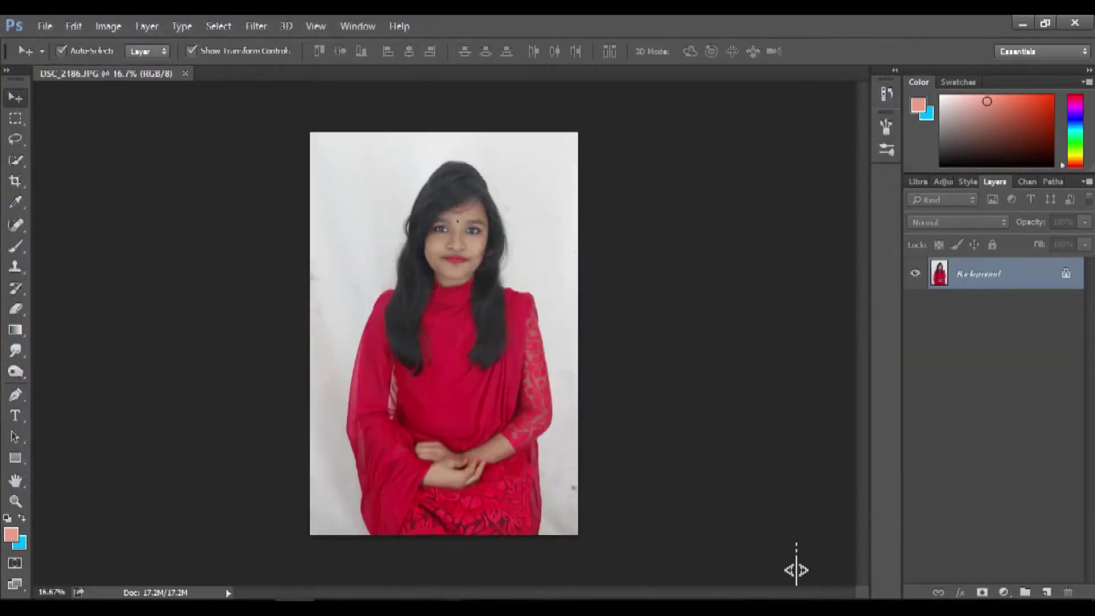
Brighten the photo with a raised Curves midpoint and a Levels black input of 10.
key(ctrl+m)
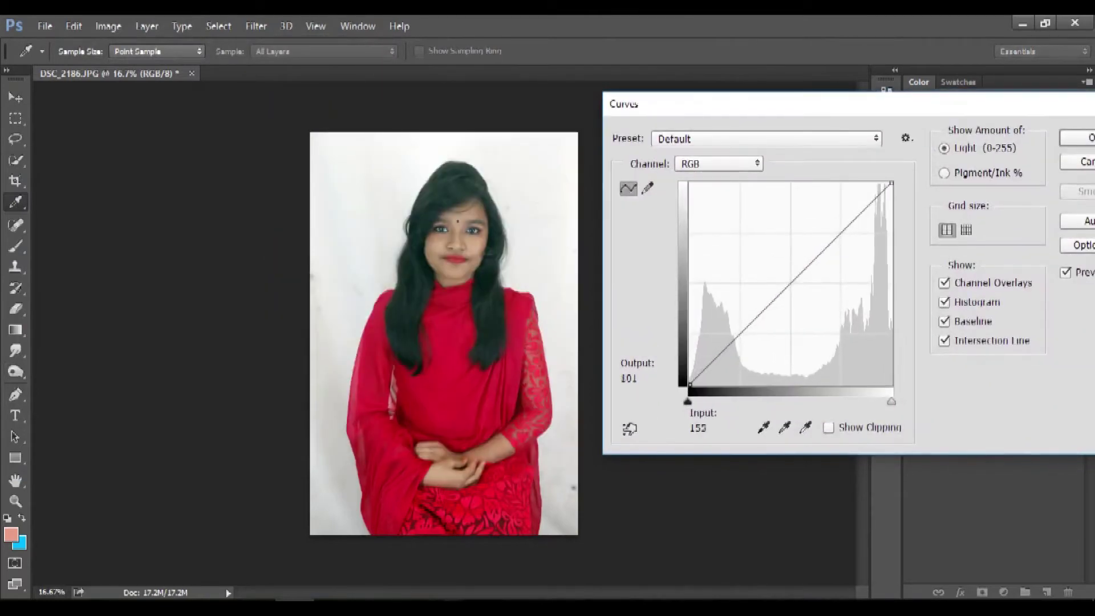
drag(773, 302, 774, 285)
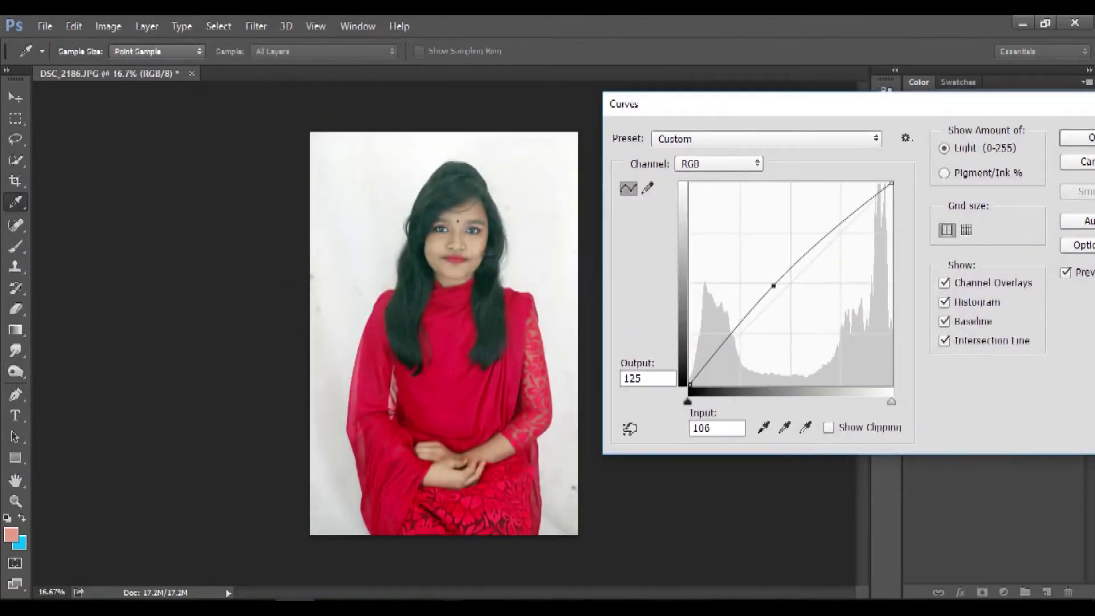
key(ctrl+l)
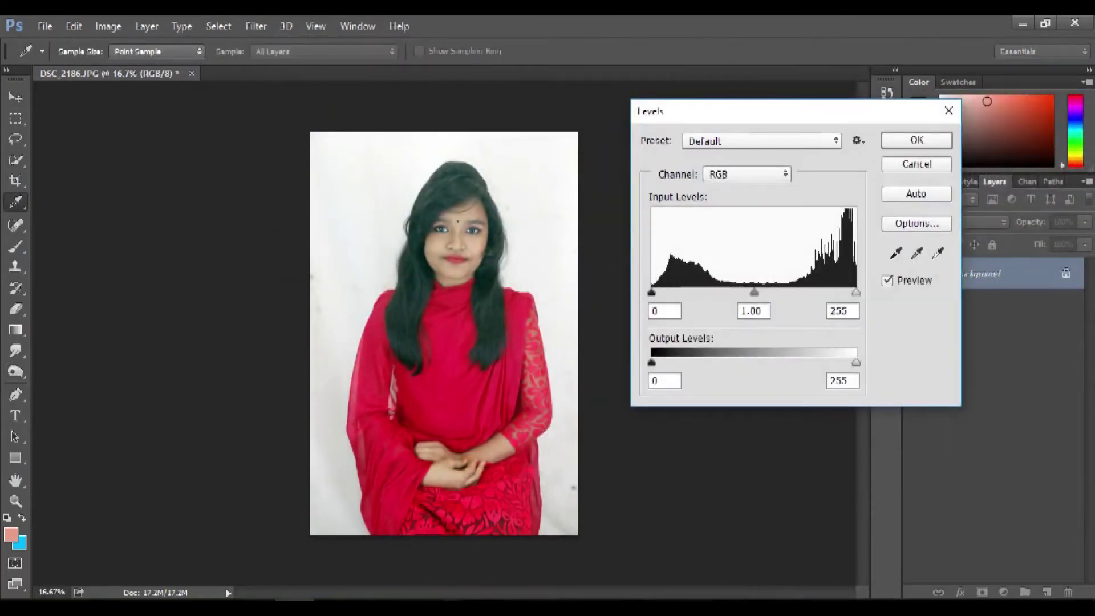
text(10)
key(Return)
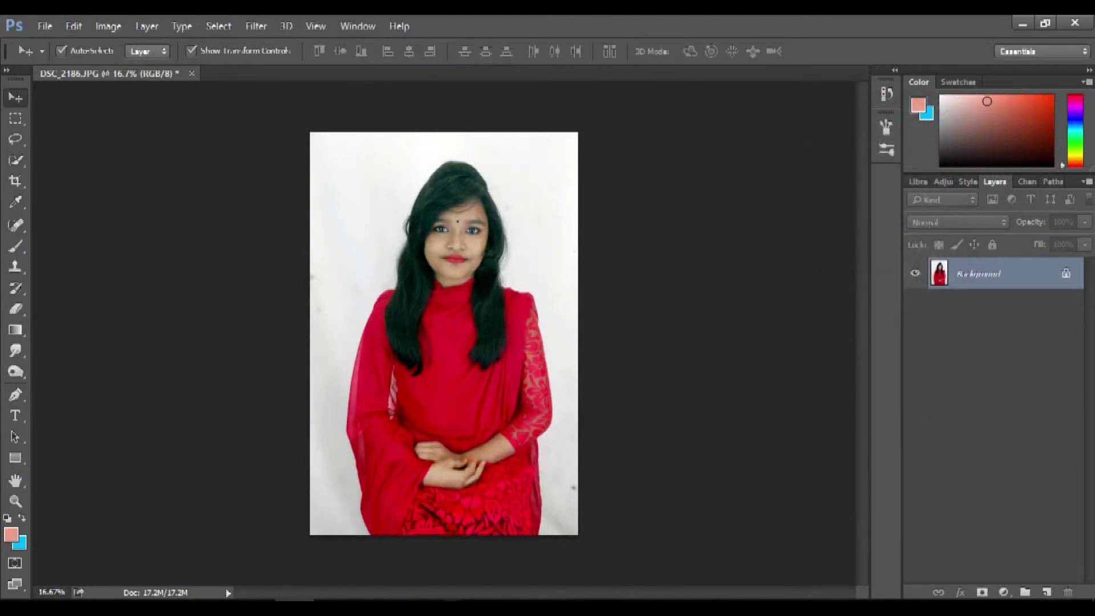
Warm the highlights with Color Balance +23 red and +8 blue.
key(ctrl+b)
drag(764, 133, 840, 122)
click(849, 274)
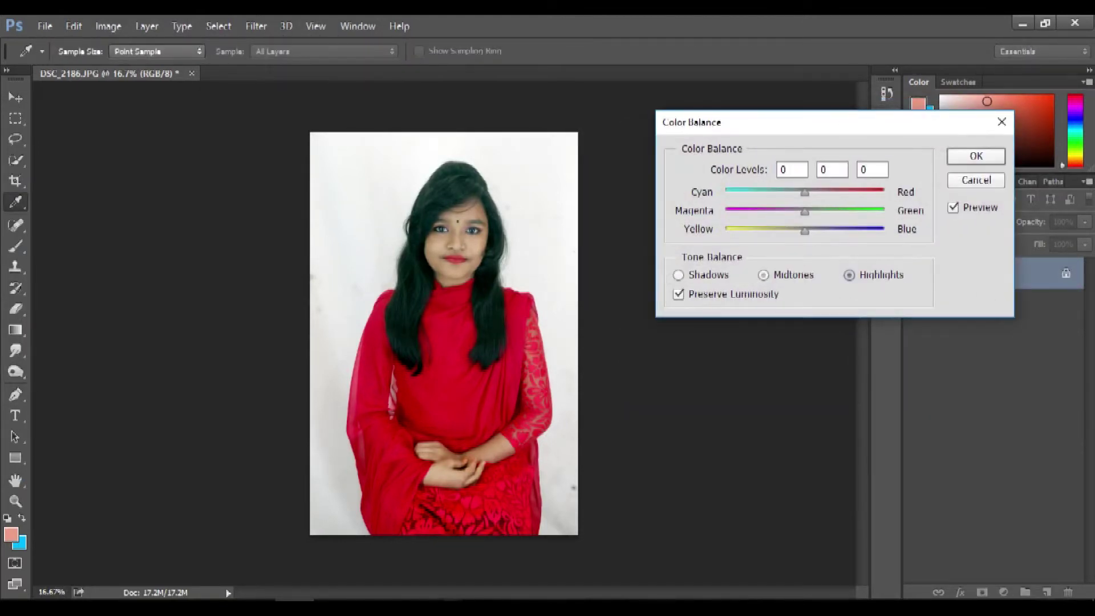
text(23)
key(Tab)
key(Tab)
text(8)
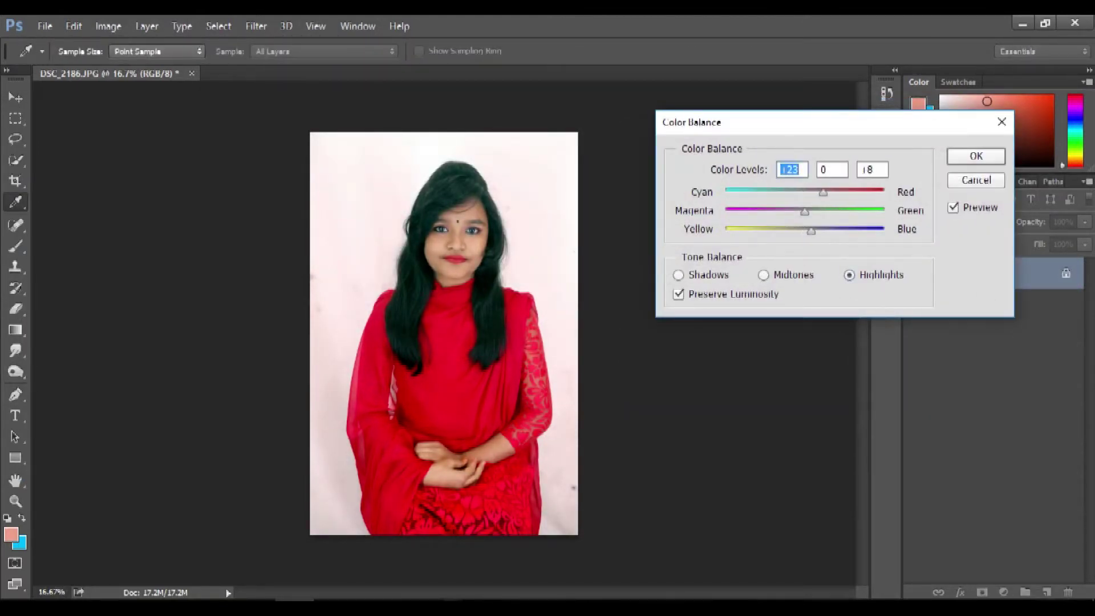
key(Tab)
key(Return)
key(v)
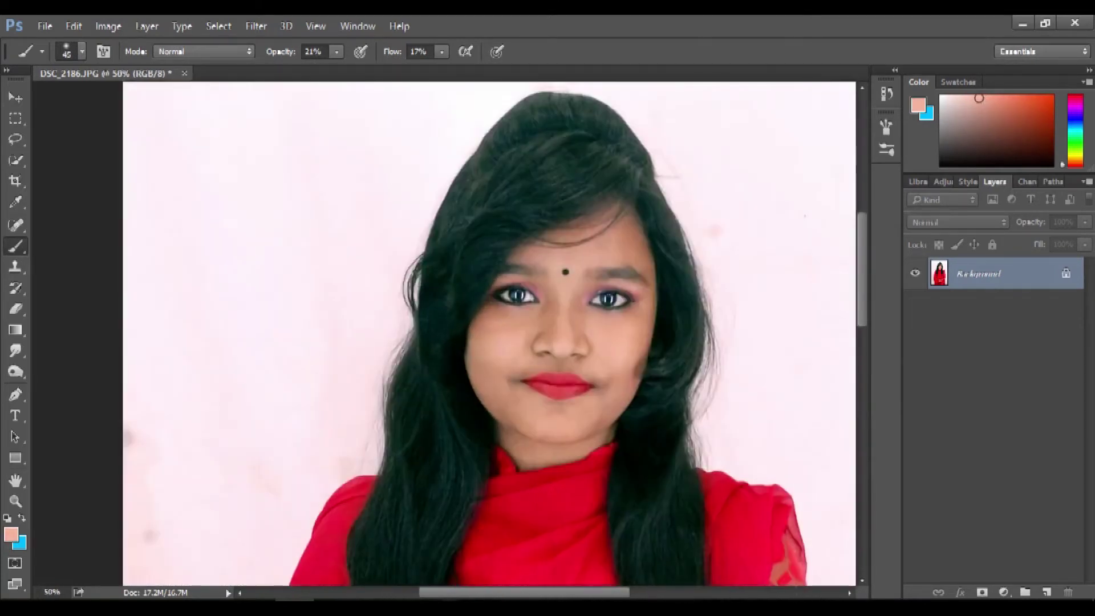
Set the brush to a larger size with 53% flow.
key(bracketright)
key(bracketright)
click(442, 51)
drag(437, 69, 471, 69)
key(Return)
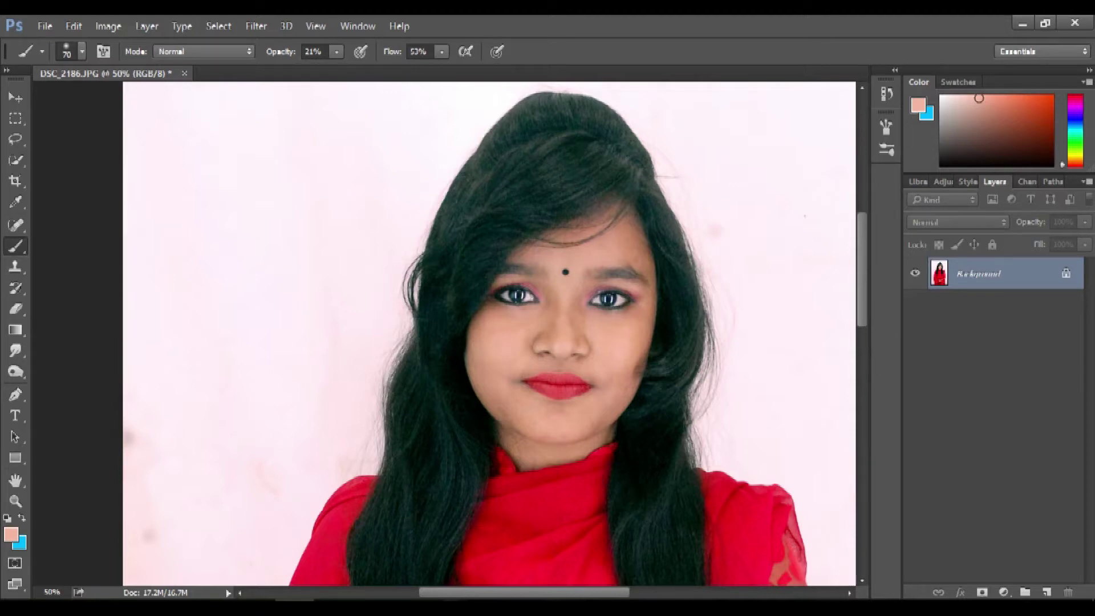
Soften the girl's face with brush strokes, resizing the brush and zooming in closer.
drag(547, 342, 517, 261)
key(bracketleft)
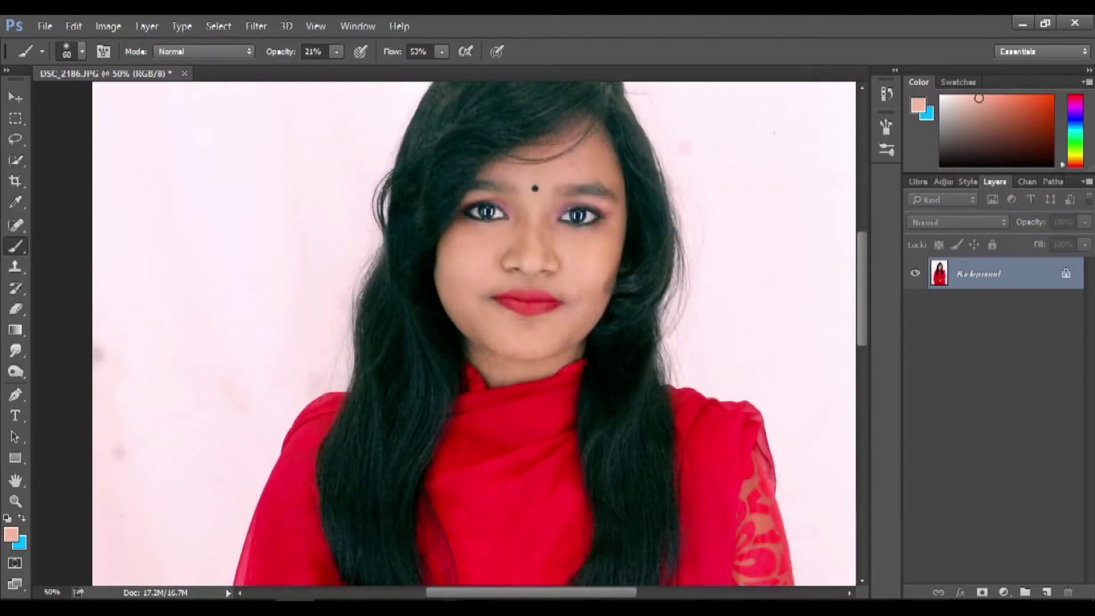
drag(456, 342, 434, 285)
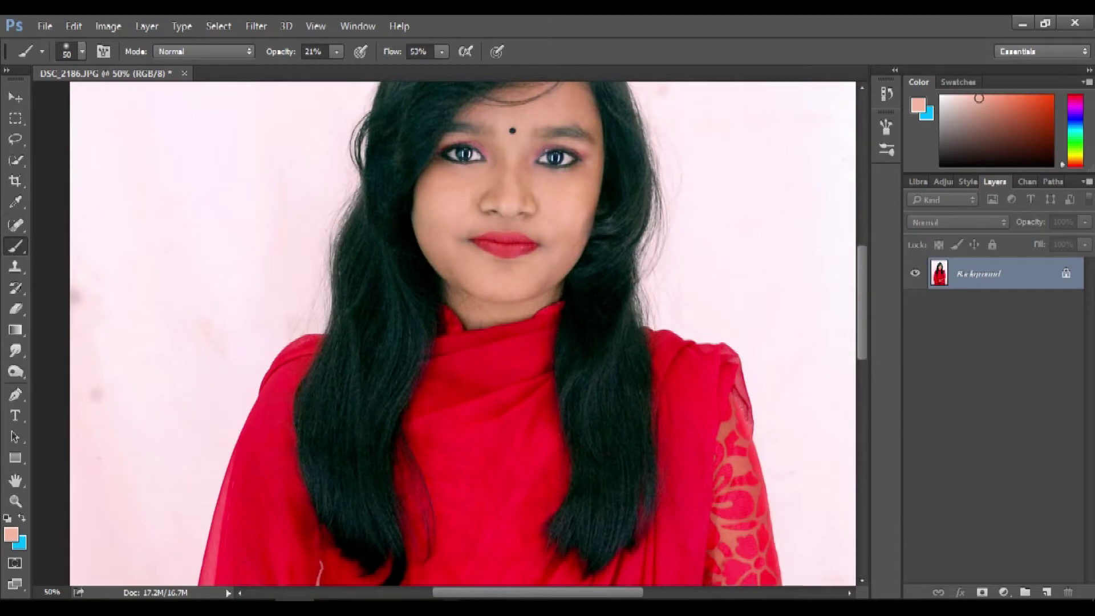
drag(456, 343, 475, 337)
key(bracketleft)
key(bracketleft)
key(bracketleft)
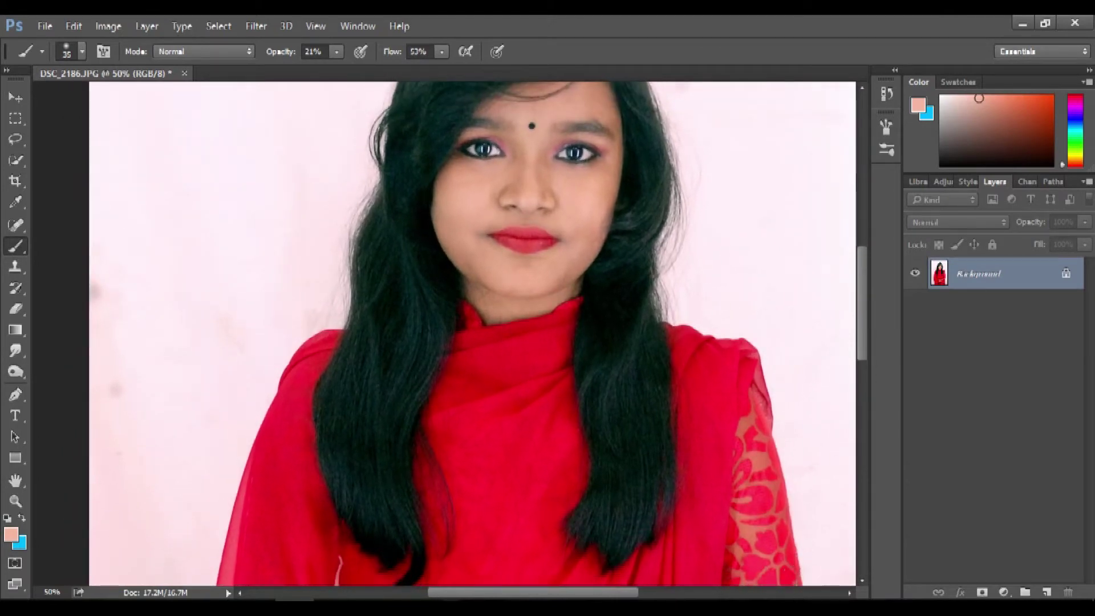
key(bracketright)
key(bracketright)
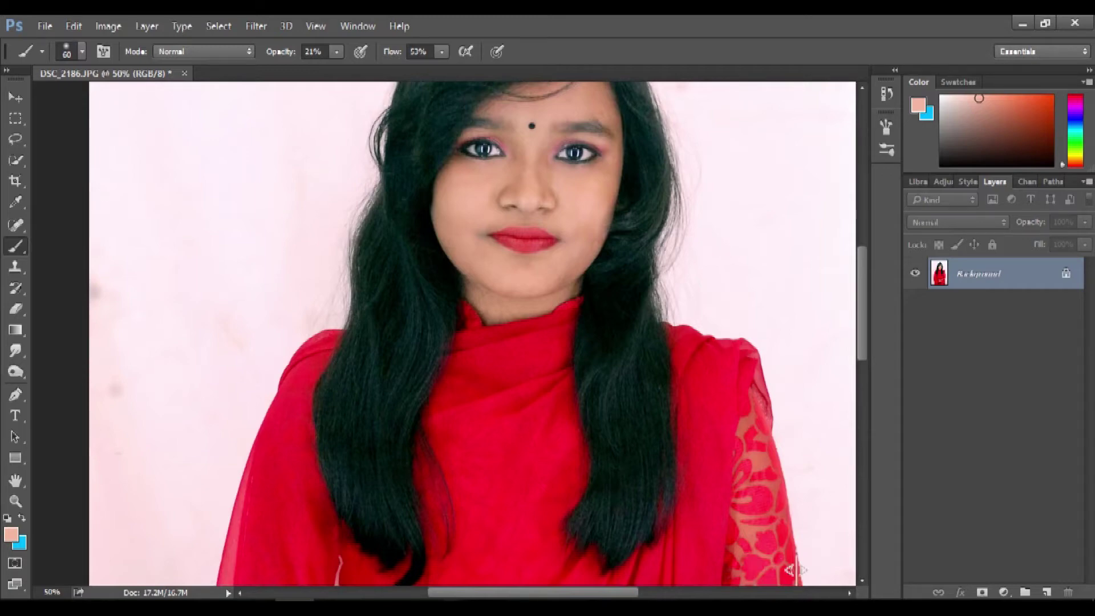
key(ctrl+plus)
Dodge the whites of the girl's eyes at 200% zoom with a small brush.
key(o)
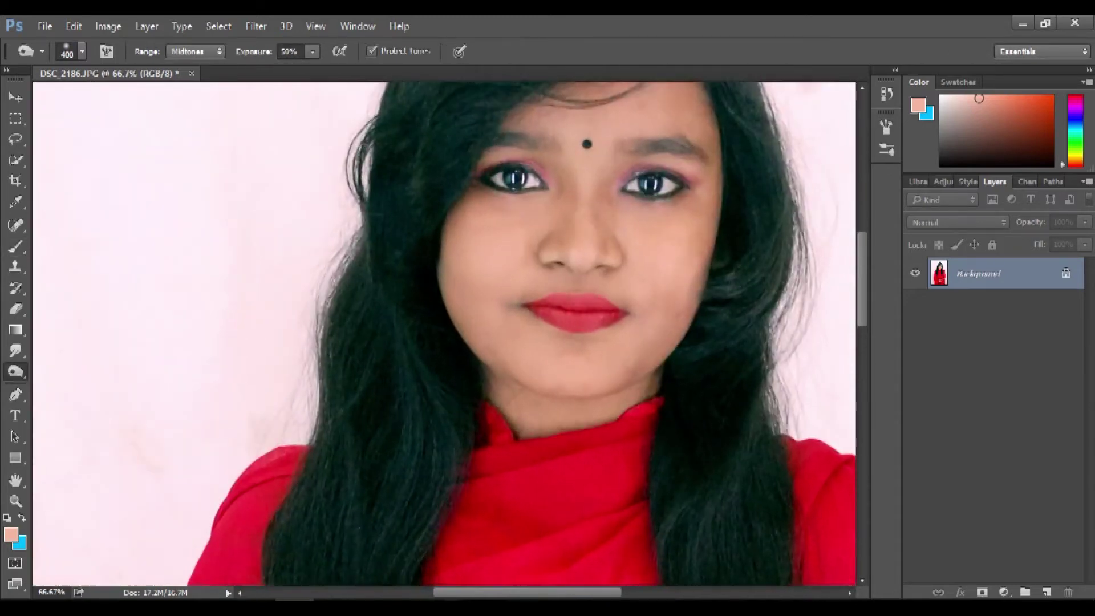
key(ctrl+plus)
key(ctrl+plus)
drag(593, 229, 422, 347)
key(bracketleft)
key(bracketleft)
key(bracketleft)
key(bracketright)
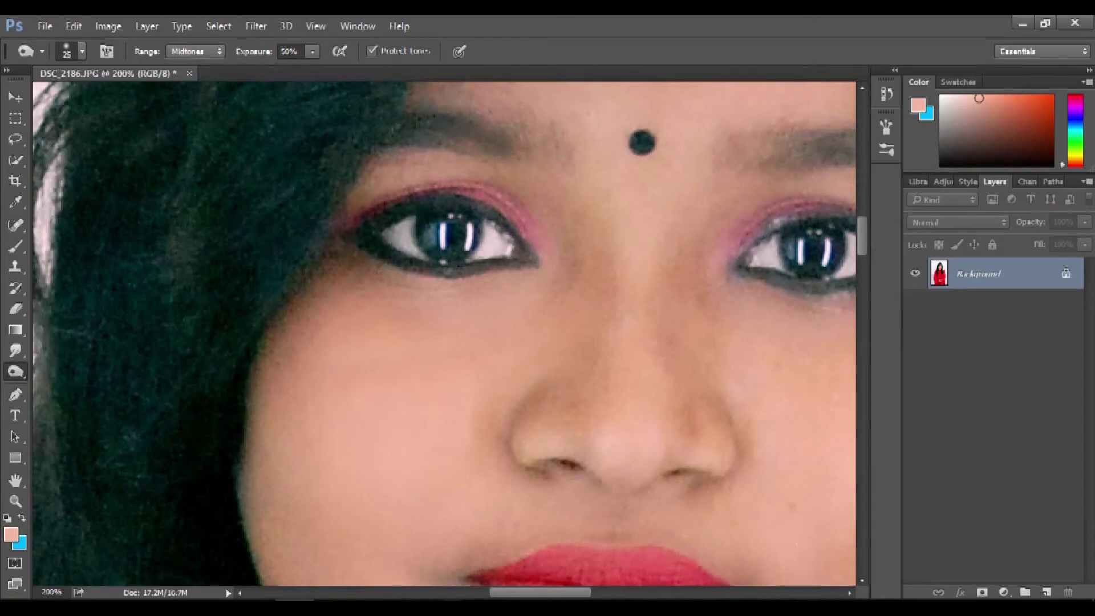
scroll(796, 570, right, 5)
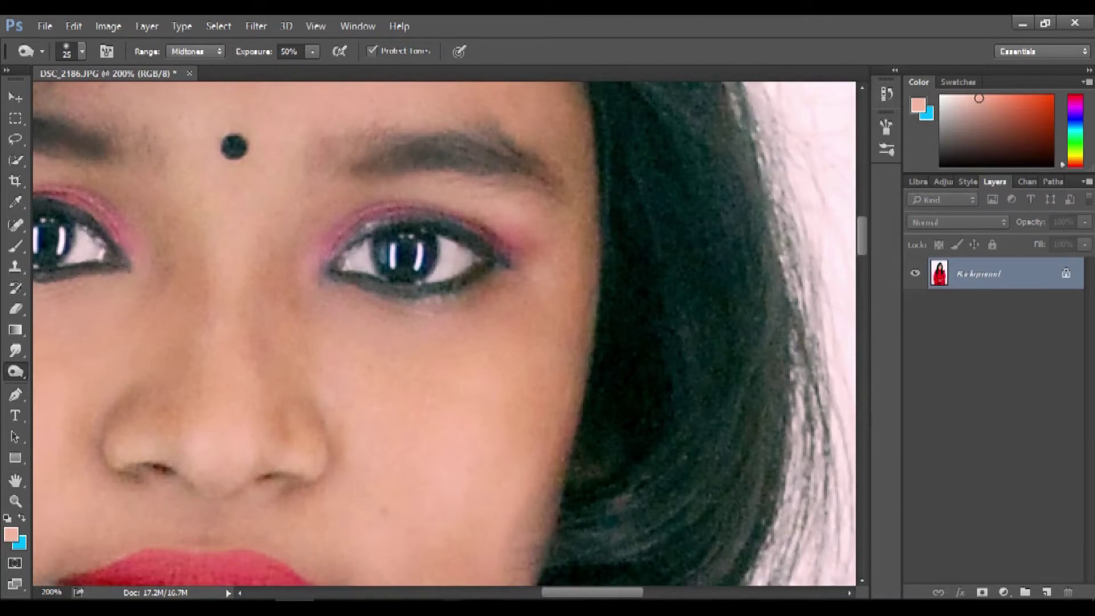
Zoom out to the full portrait while enlarging the dodge brush to 250.
key(ctrl+minus)
key(bracketleft)
key(bracketleft)
key(bracketleft)
key(bracketright)
key(bracketright)
key(bracketright)
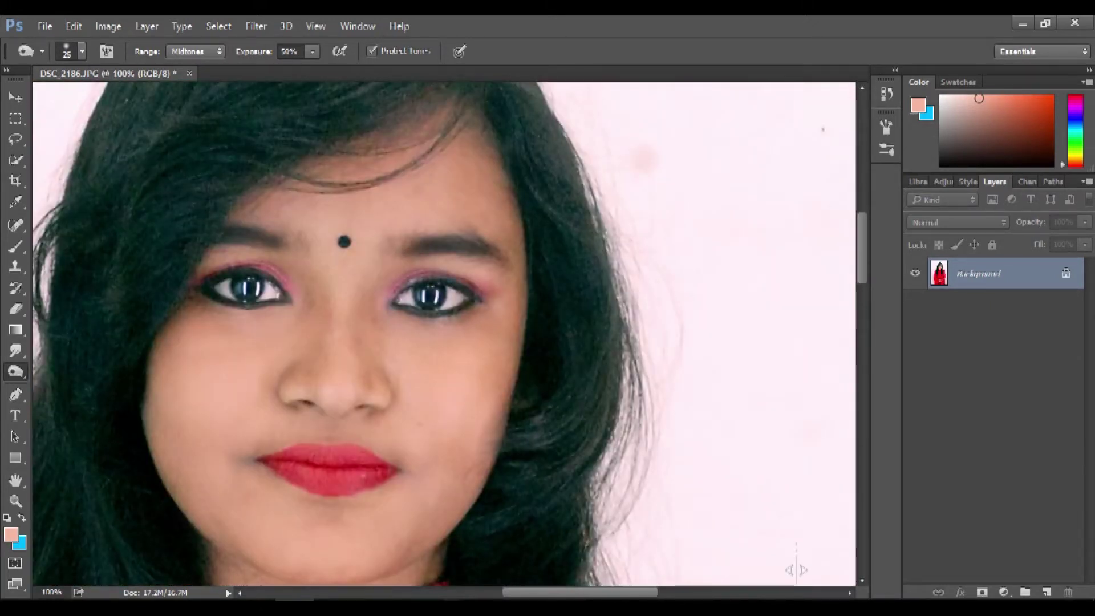
key(bracketright)
key(bracketright)
key(bracketright)
key(ctrl+minus)
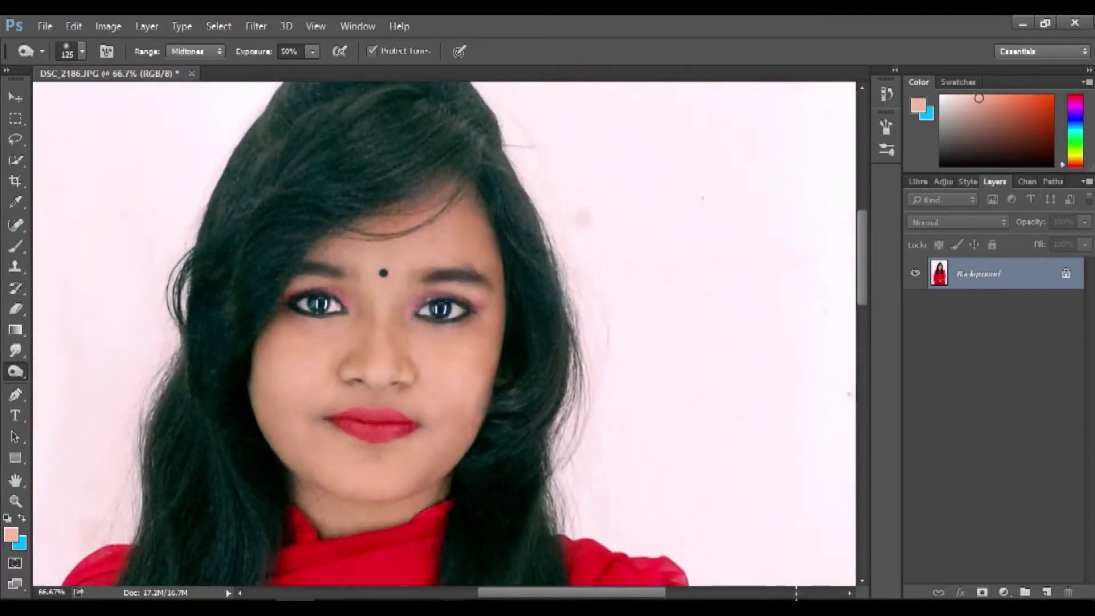
key(bracketright)
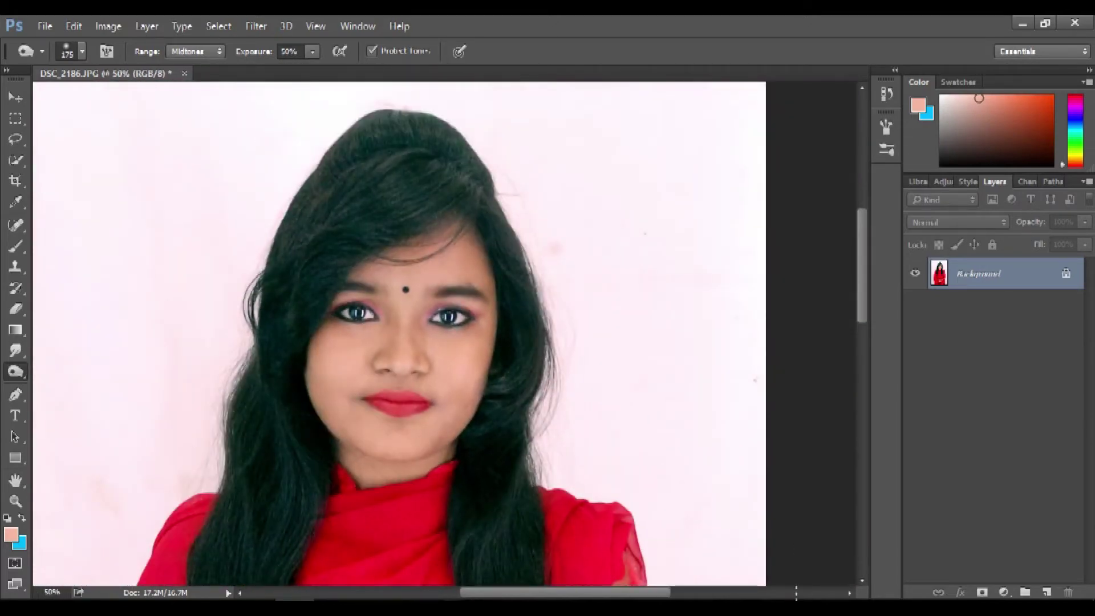
key(ctrl+minus)
key(ctrl+minus)
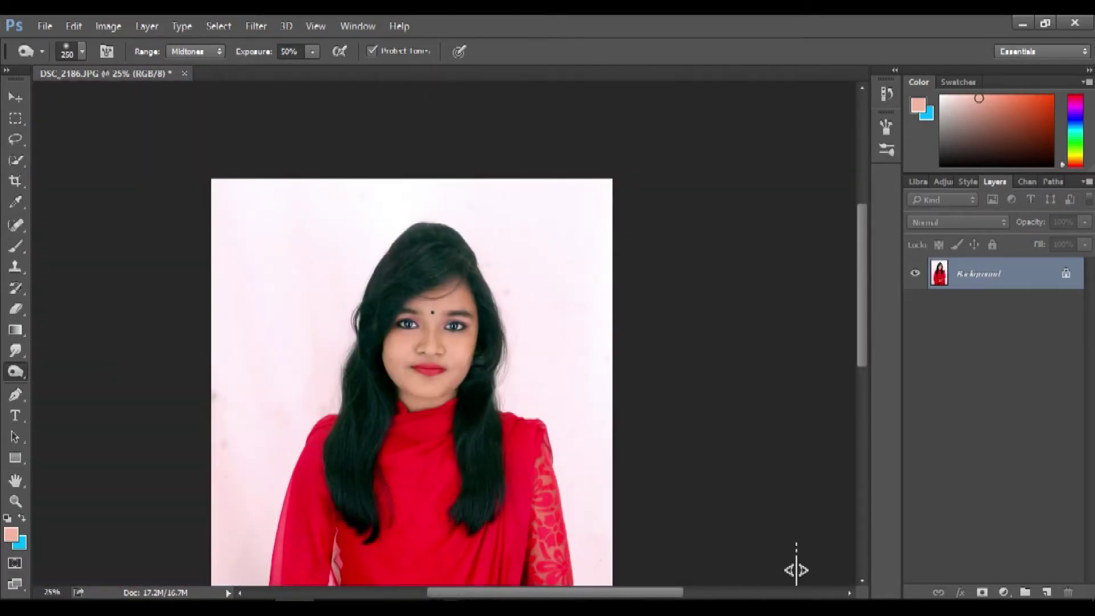
key(ctrl+minus)
key(bracketright)
Save as a quality-12 JPEG, crop to 4 × 6 in at 300 px/in, and save again.
key(ctrl+s)
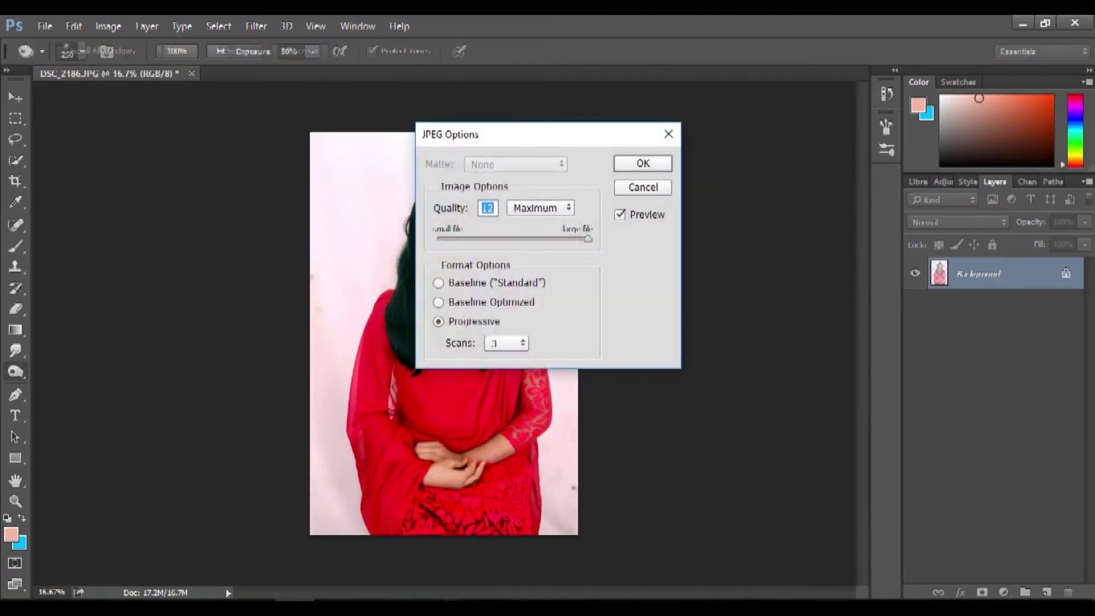
key(Return)
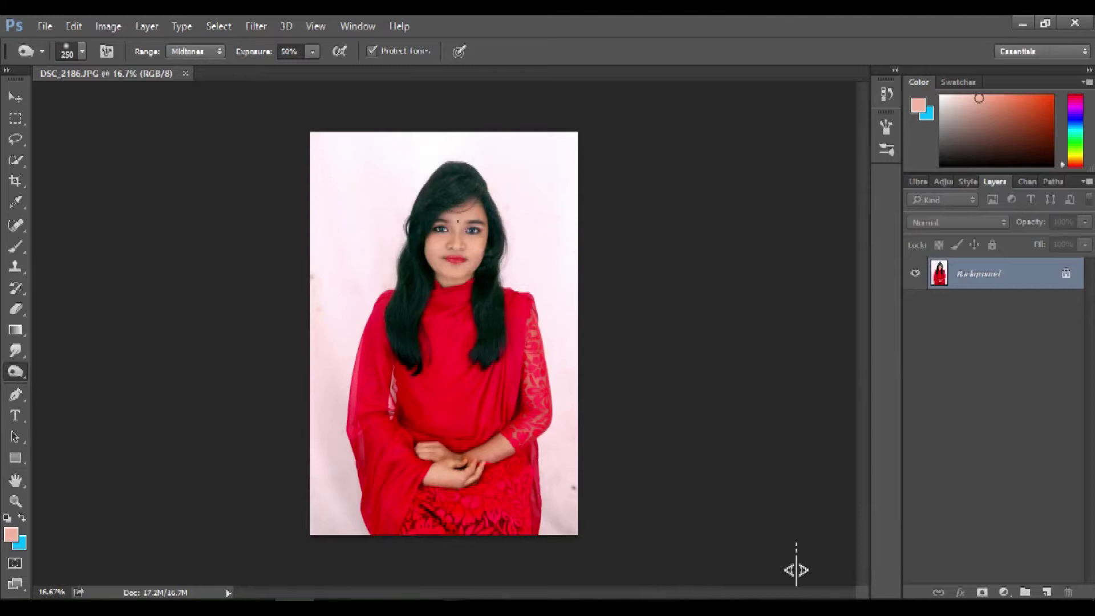
key(c)
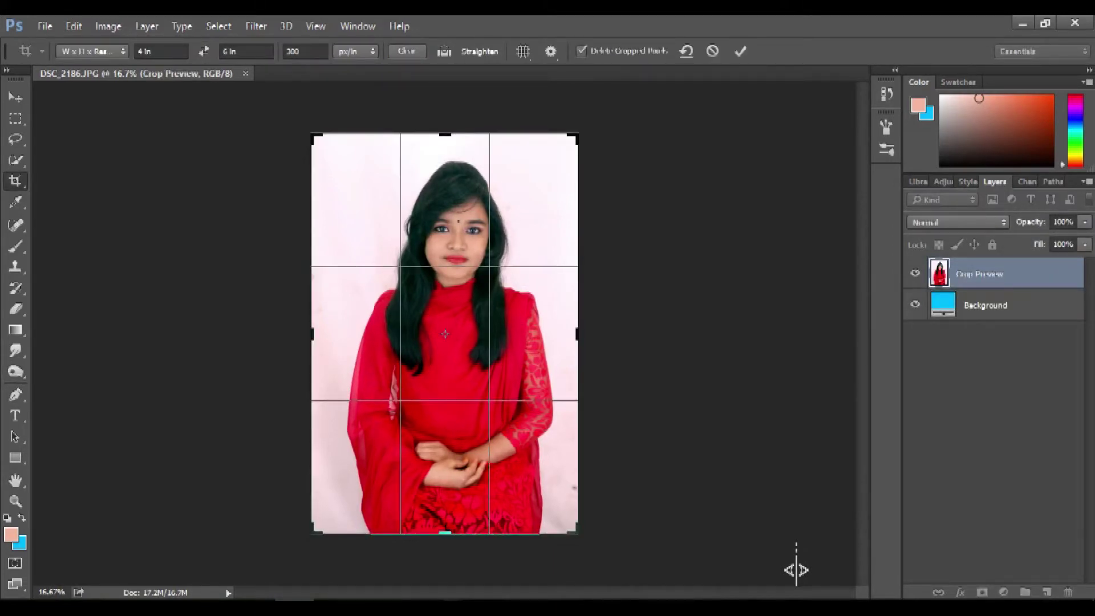
drag(336, 488, 349, 492)
key(Return)
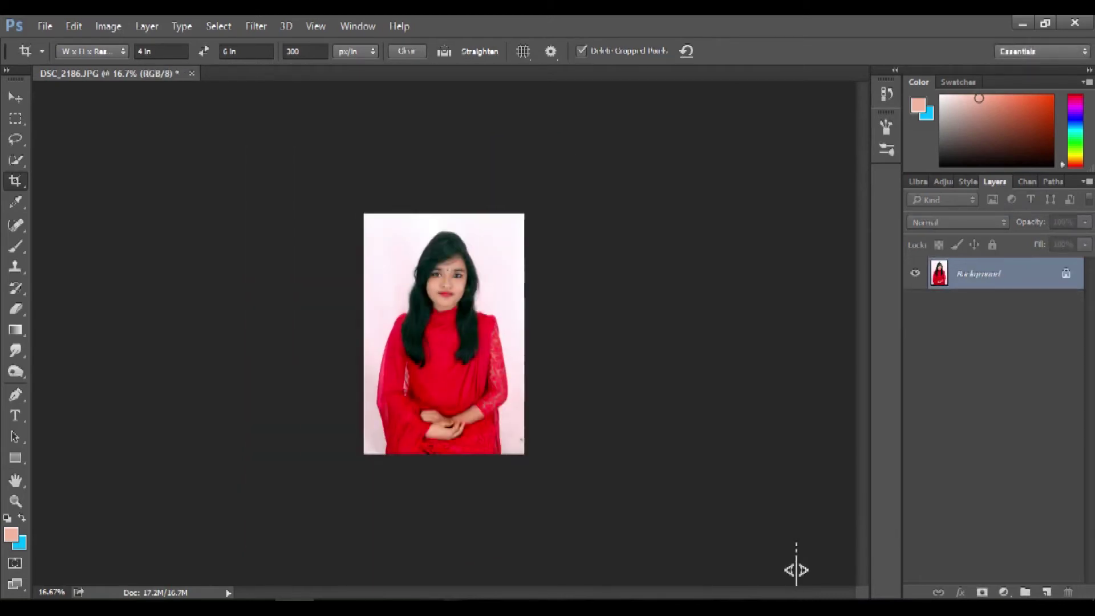
key(ctrl+plus)
key(ctrl+s)
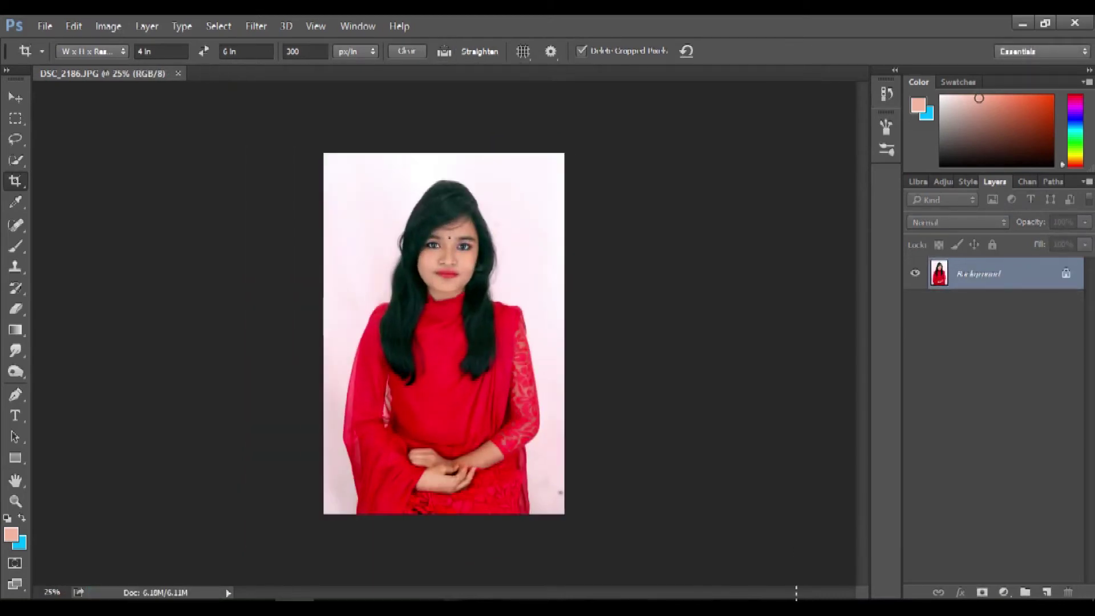
key(ctrl+plus)
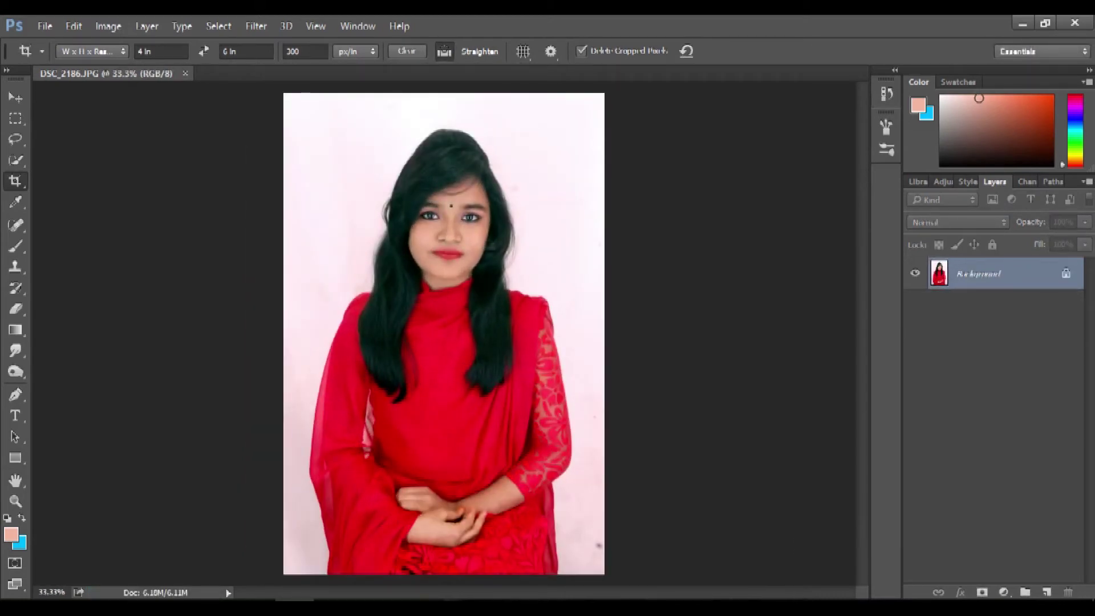
Set up a soft 800 px brush with blue as the painting colour.
key(b)
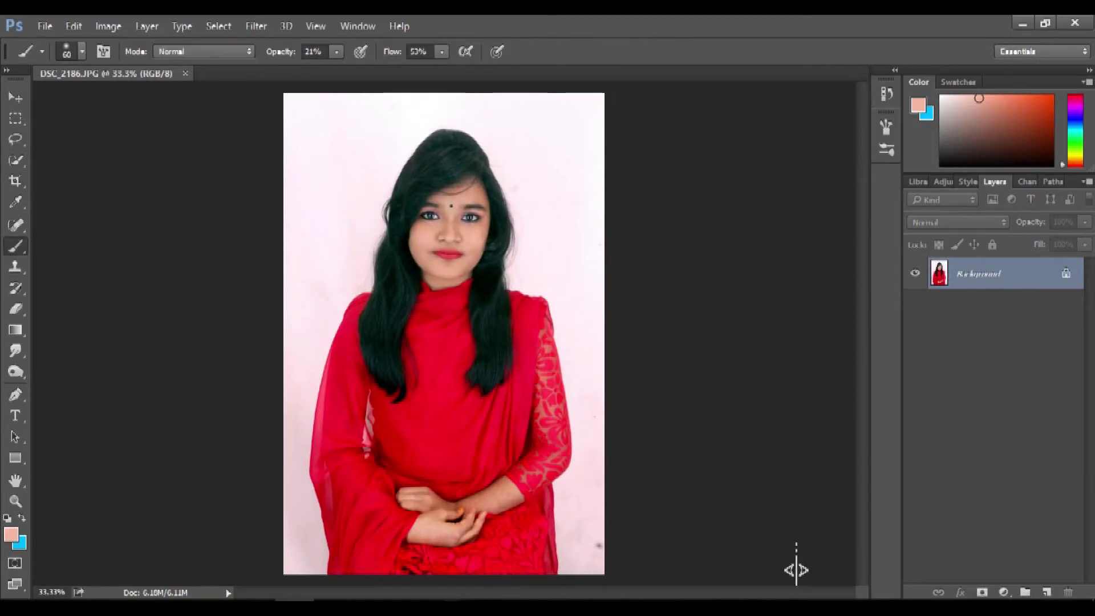
right_click(400, 314)
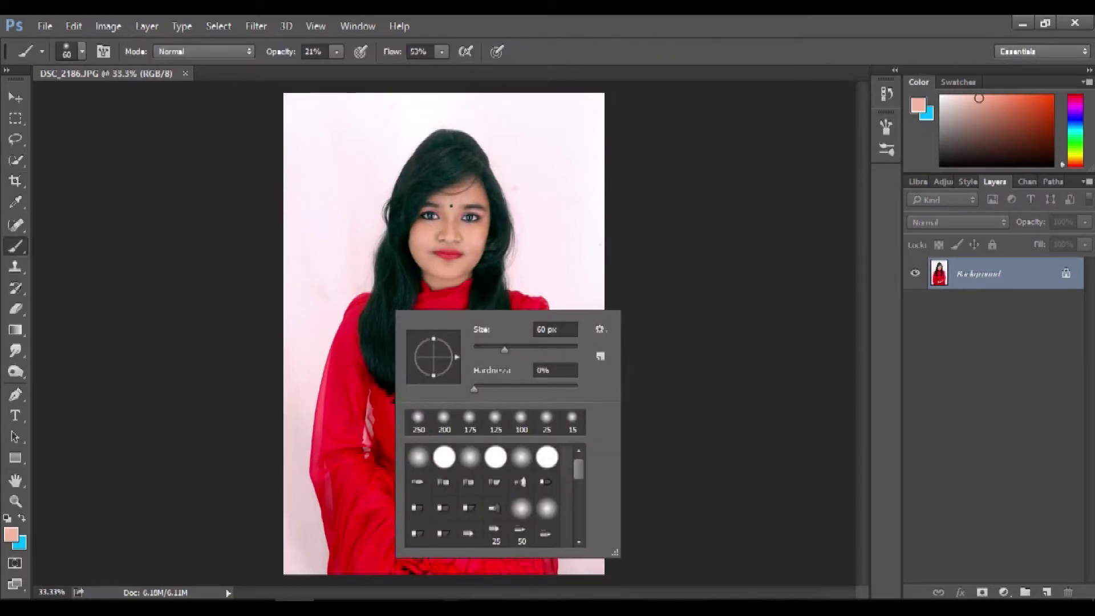
click(292, 157)
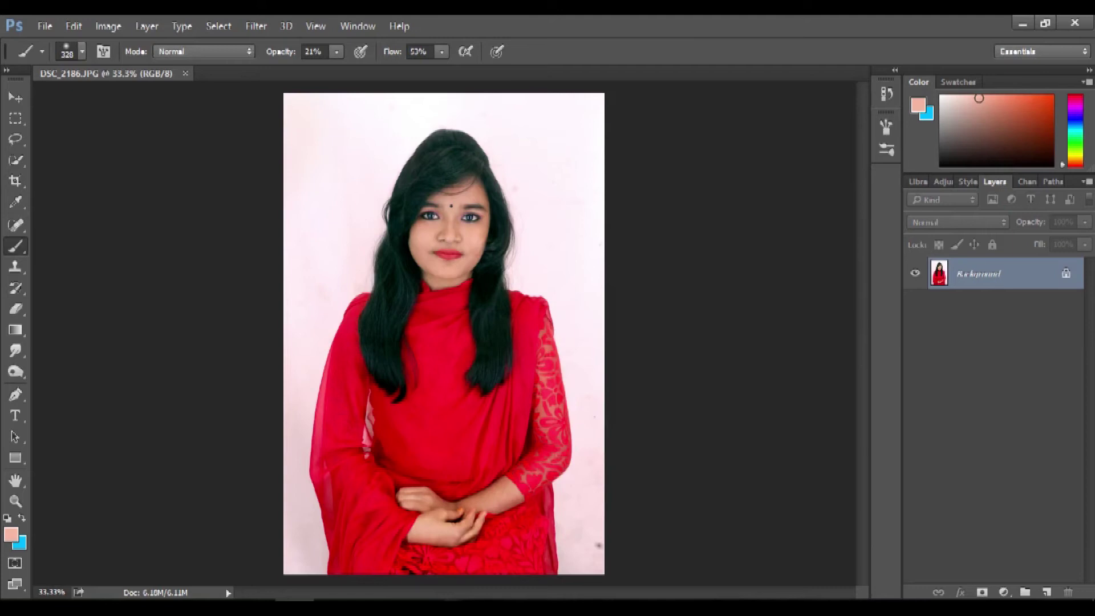
key(x)
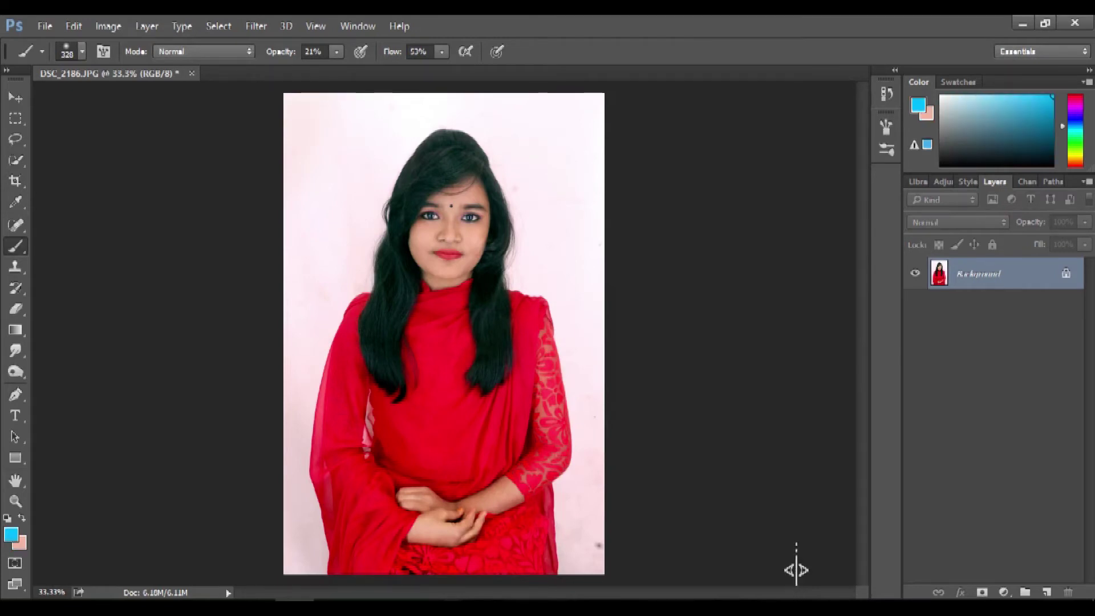
key(bracketright)
key(bracketright)
key(bracketright)
Paint cyan glow into the top corners and bottom-right corner at 99% flow.
click(308, 114)
click(588, 114)
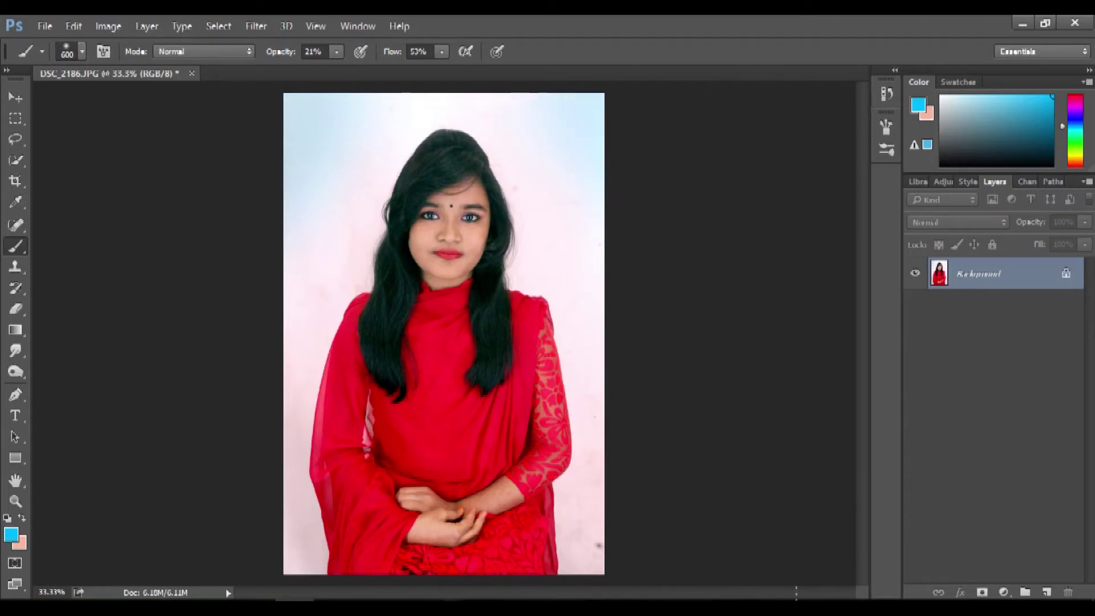
key(shift+9)
key(shift+9)
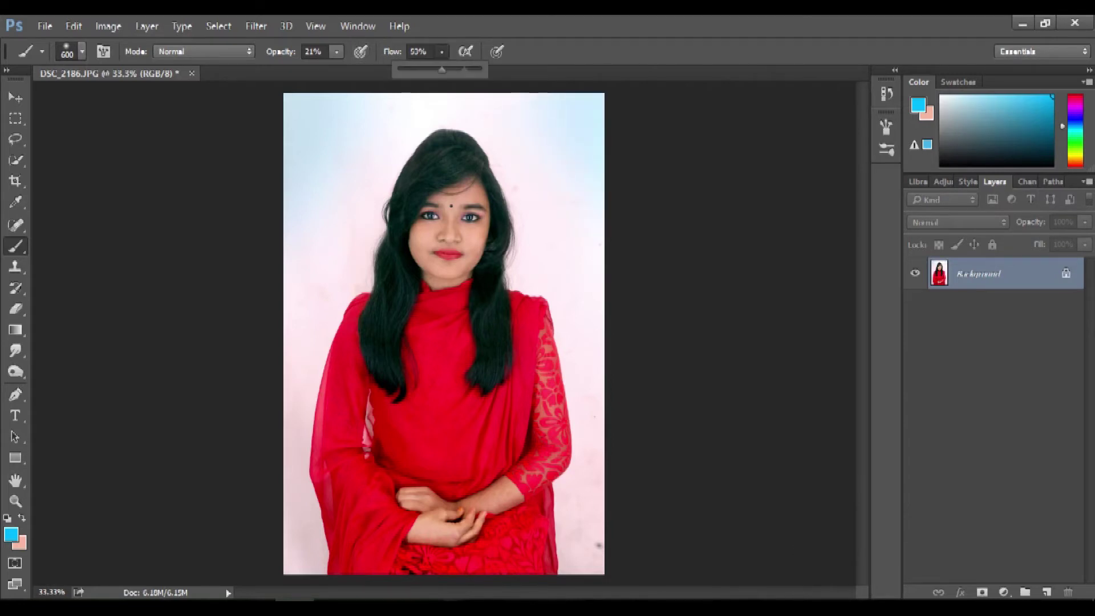
click(596, 541)
click(596, 532)
click(591, 556)
With a 300 px brush, tint the bottom-left and right edges cyan, then sample the dress red.
key(bracketleft)
click(282, 562)
click(283, 479)
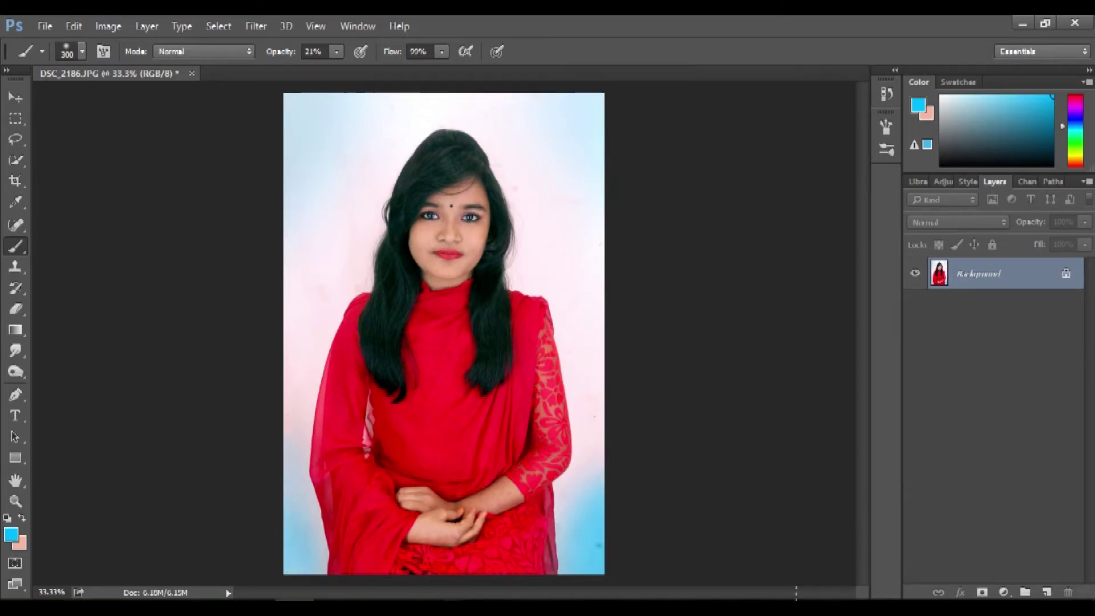
click(596, 476)
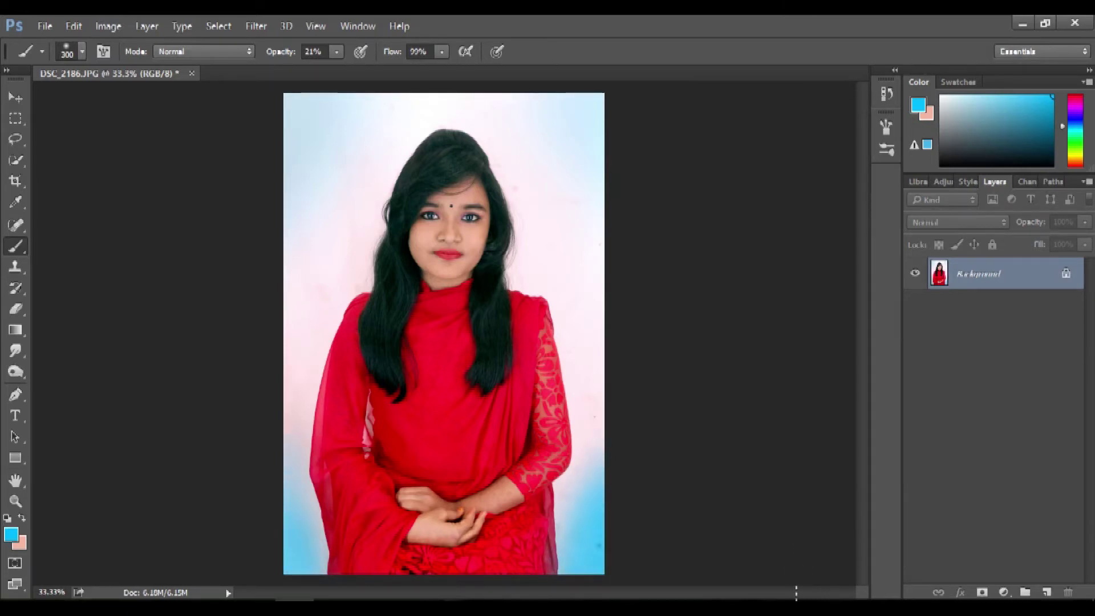
click(10, 534)
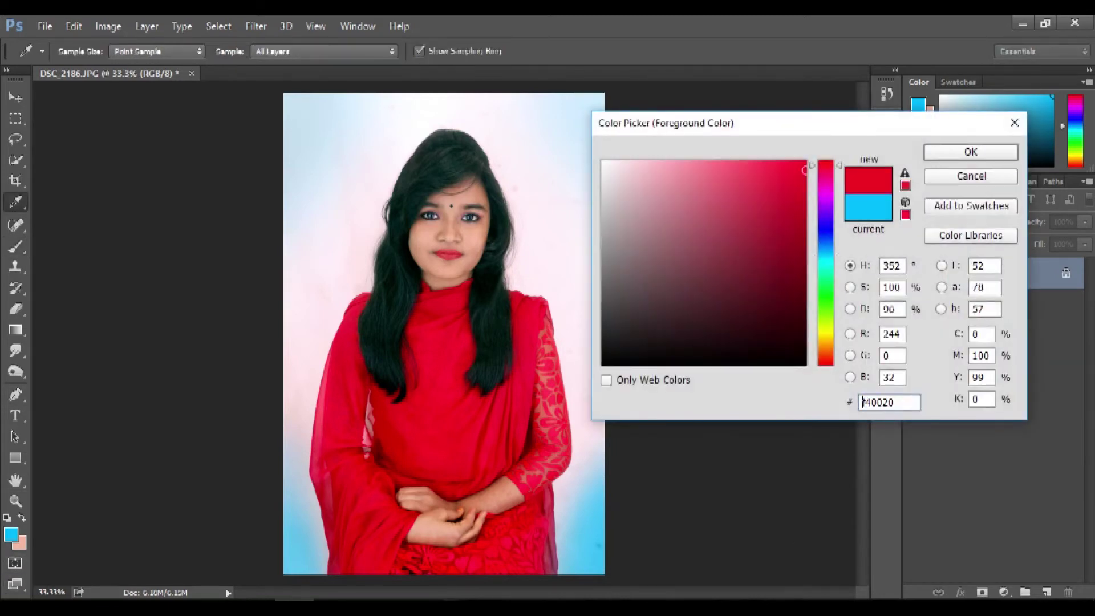
key(Return)
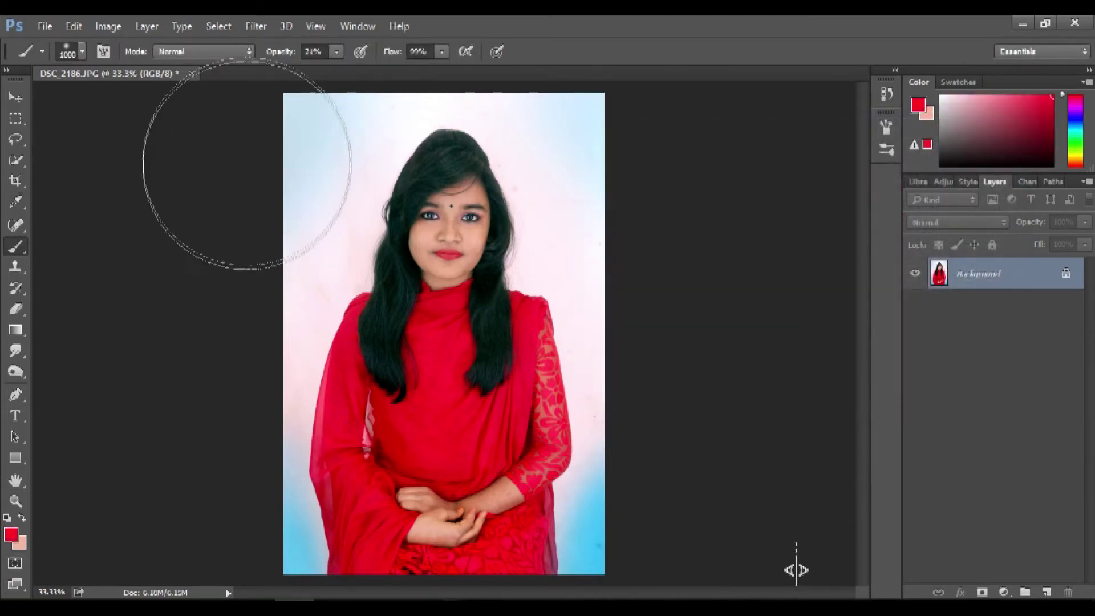
Paint pink glow over the upper-left, upper-right and top-edge background with 800, 700 and 250 px brushes.
key(bracketleft)
key(bracketleft)
drag(215, 212, 320, 188)
key(bracketleft)
drag(593, 100, 593, 251)
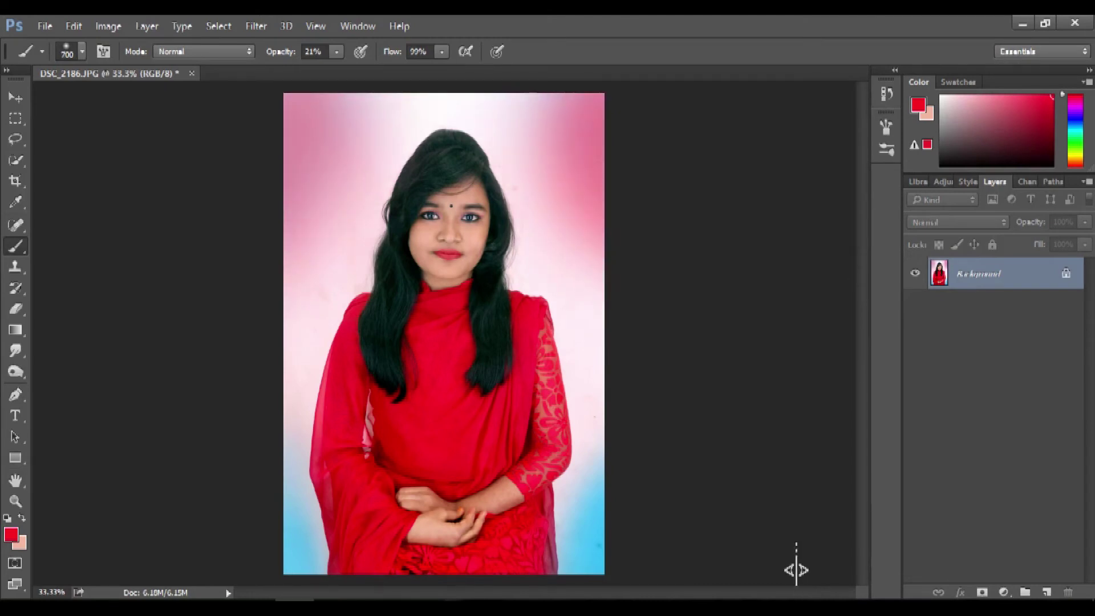
key(bracketright)
drag(570, 99, 501, 105)
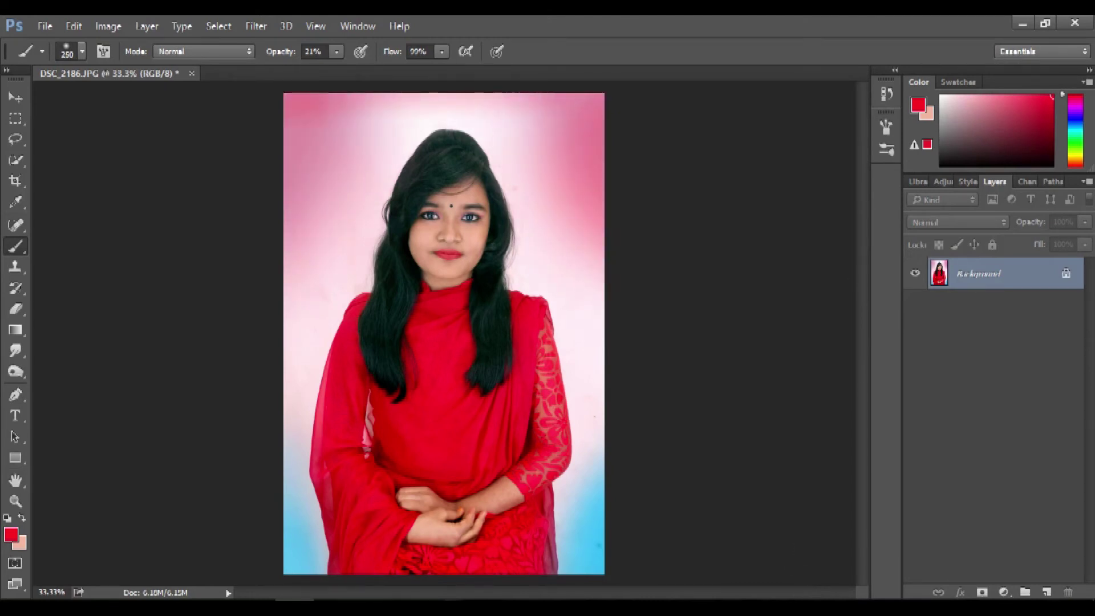
drag(599, 98, 576, 100)
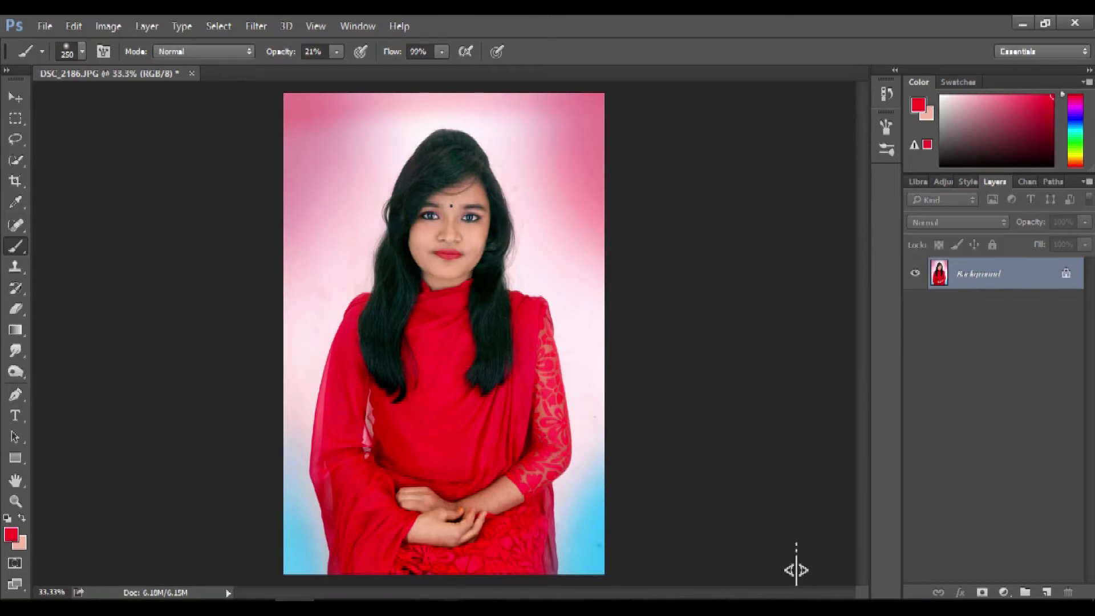
Switch to bright green and paint green glow along the top centre and right edge.
click(11, 534)
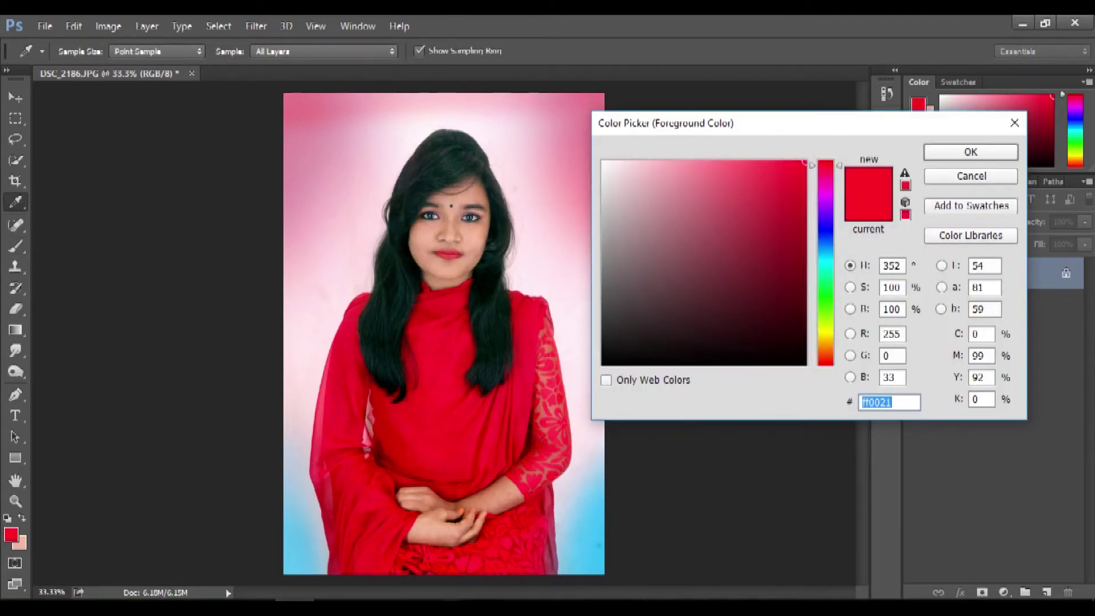
drag(825, 165, 825, 299)
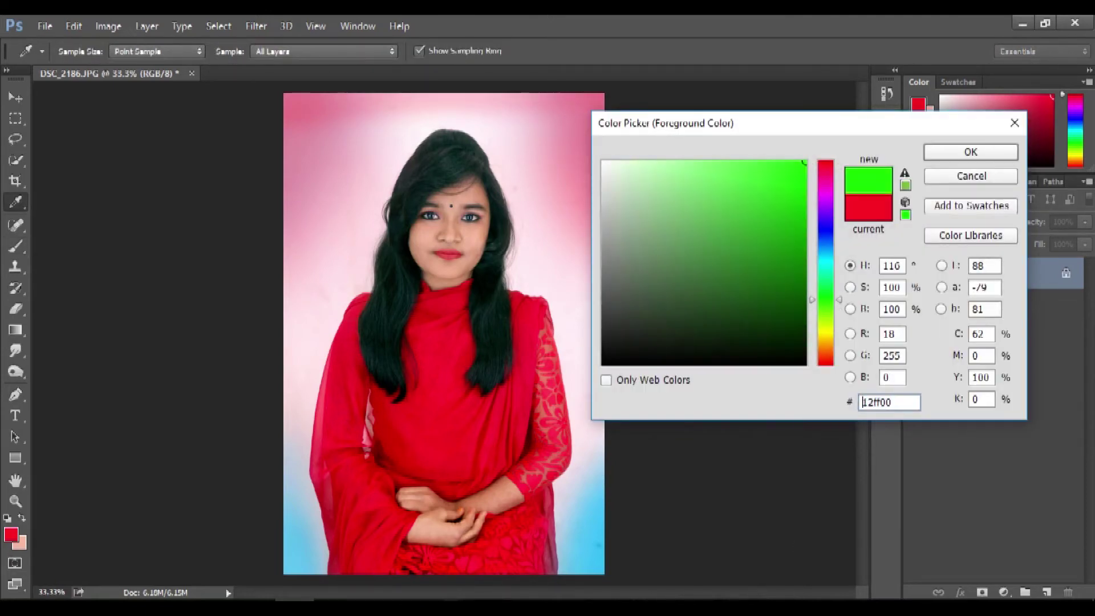
key(Return)
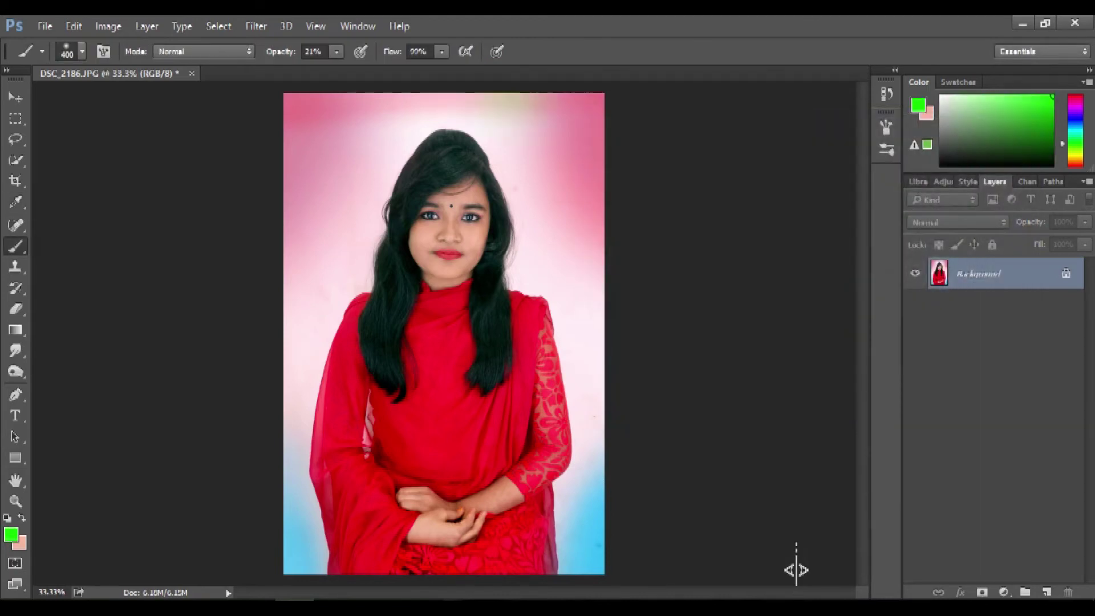
drag(422, 97, 519, 97)
key(bracketright)
key(bracketleft)
key(bracketleft)
click(627, 347)
key(bracketleft)
key(bracketleft)
key(bracketleft)
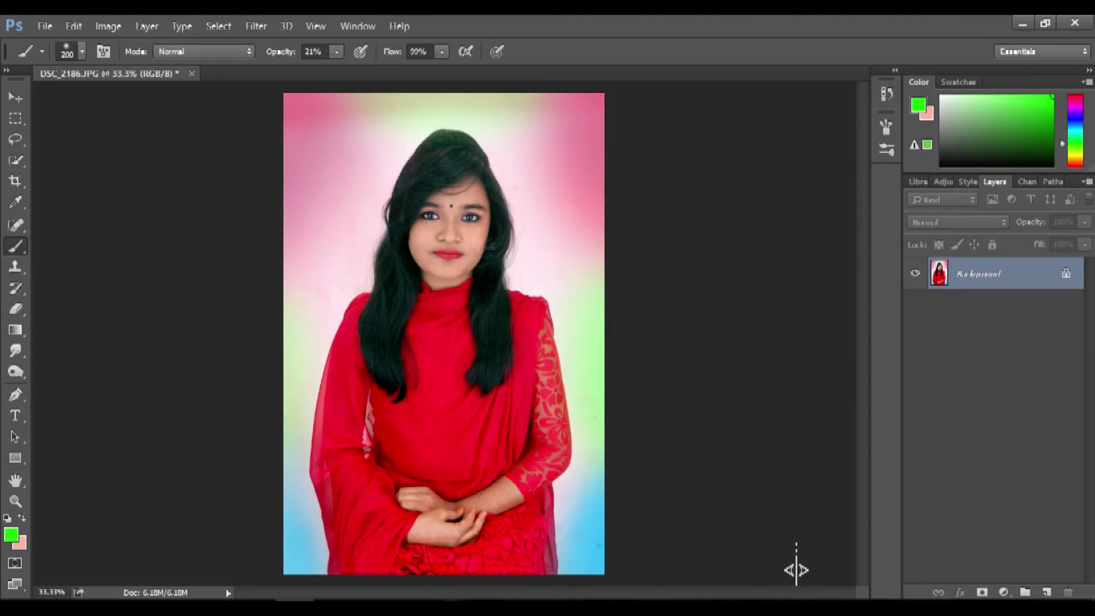
key(bracketright)
key(bracketright)
key(bracketright)
key(bracketleft)
key(bracketleft)
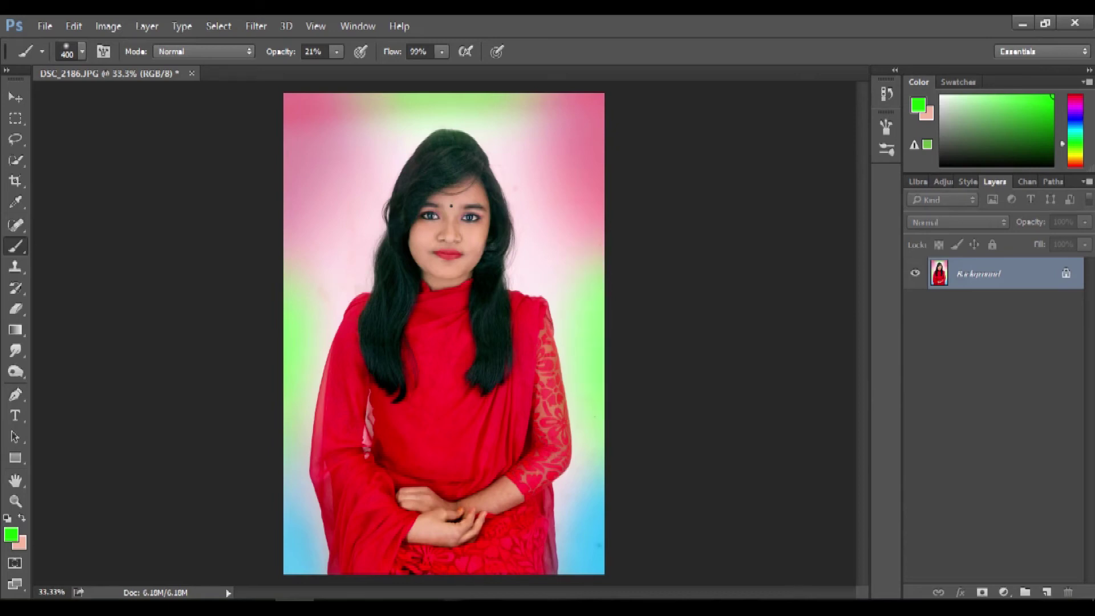
Set the colour to ff0033 and deepen the pink in both upper background corners.
click(917, 104)
text(ff0033)
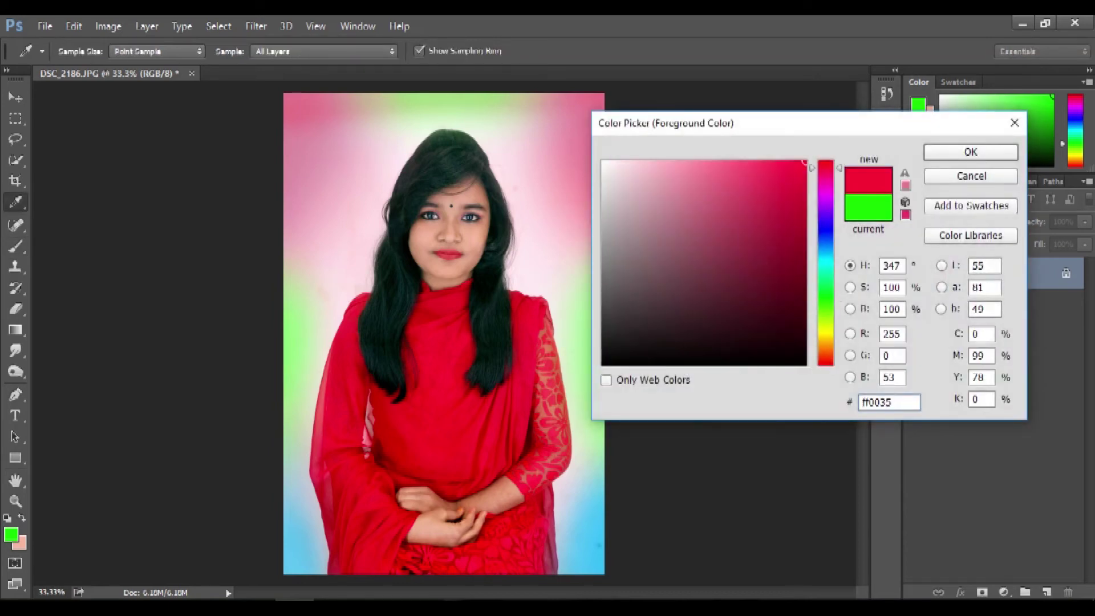
key(Return)
click(313, 184)
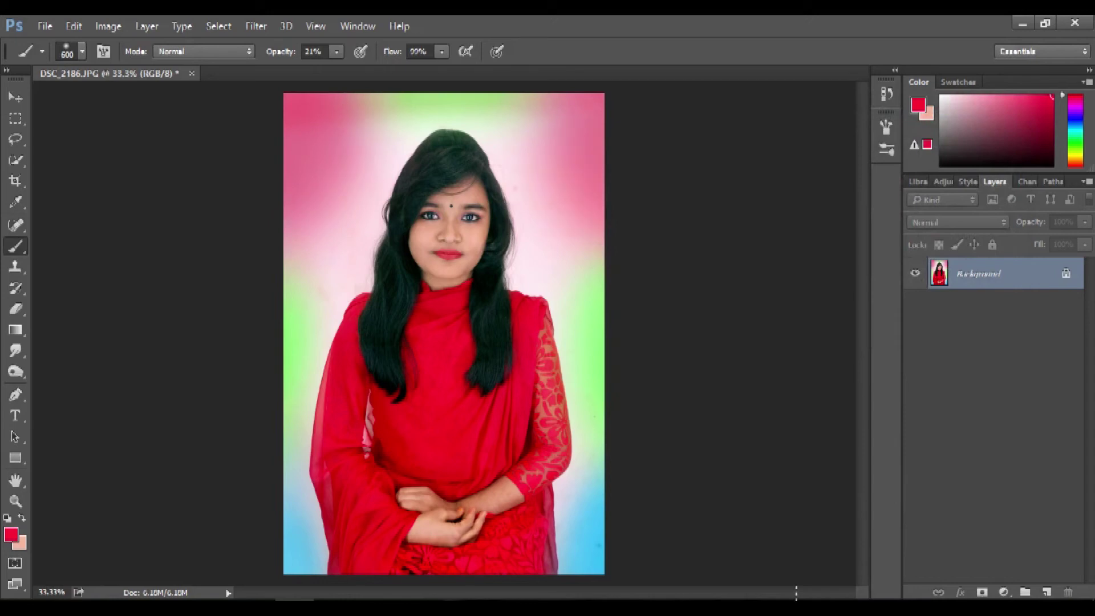
click(564, 165)
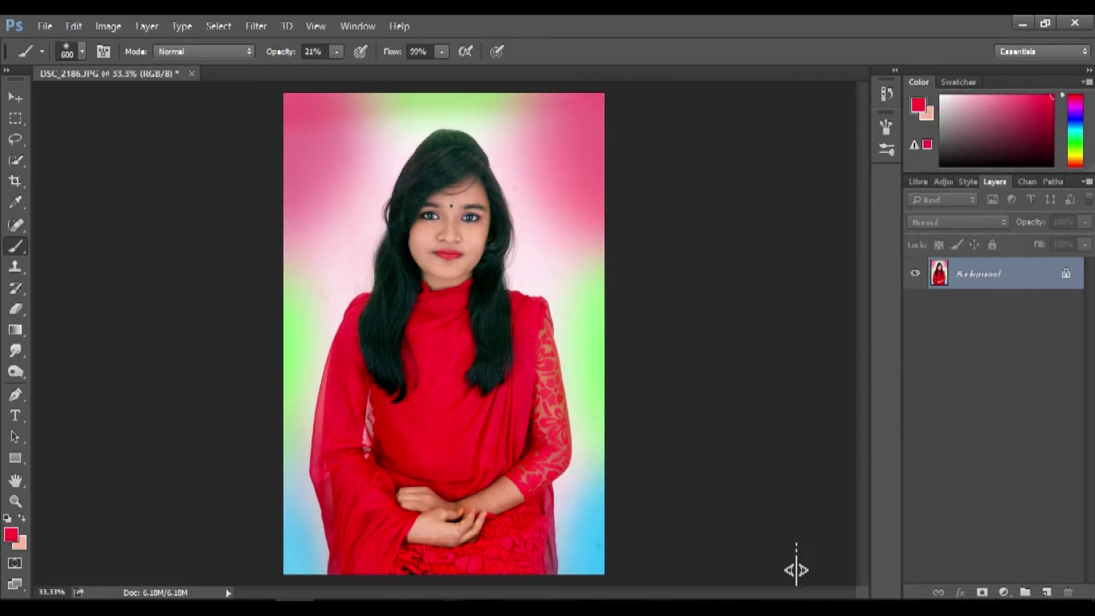
Save the image, then select the Smudge tool zoomed in on the face.
key(ctrl+s)
key(ctrl+plus)
key(ctrl+plus)
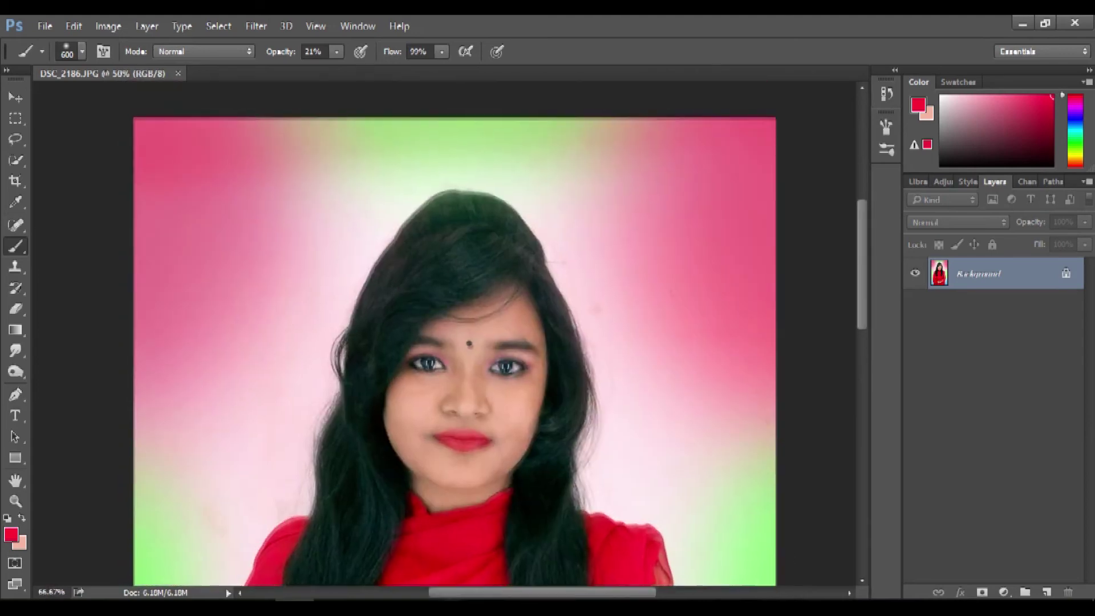
key(ctrl+plus)
key(ctrl+minus)
key(ctrl+minus)
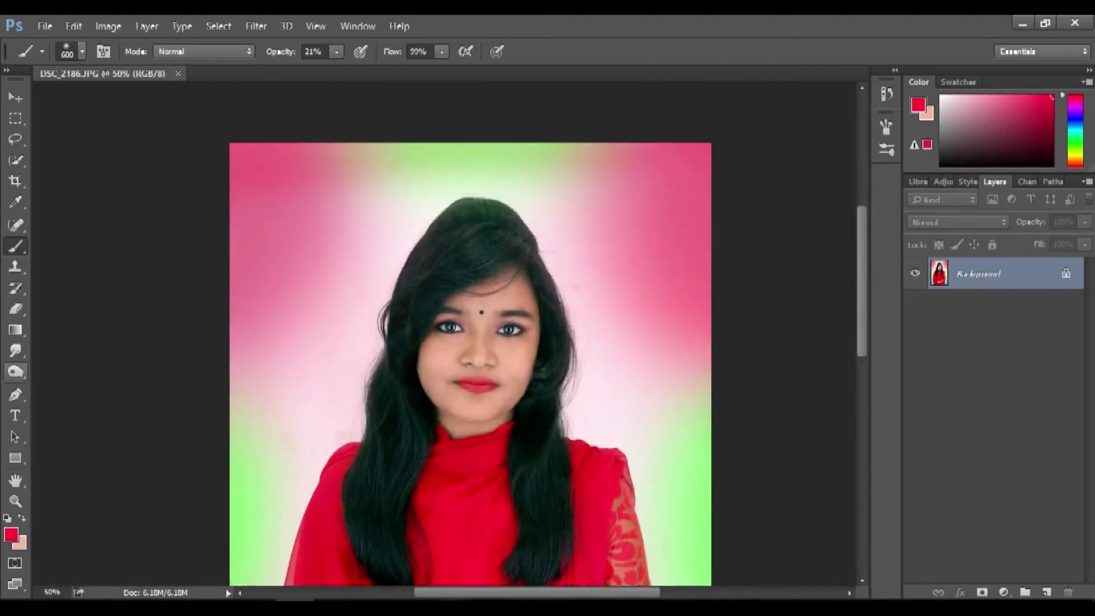
click(16, 350)
key(ctrl+plus)
key(ctrl+plus)
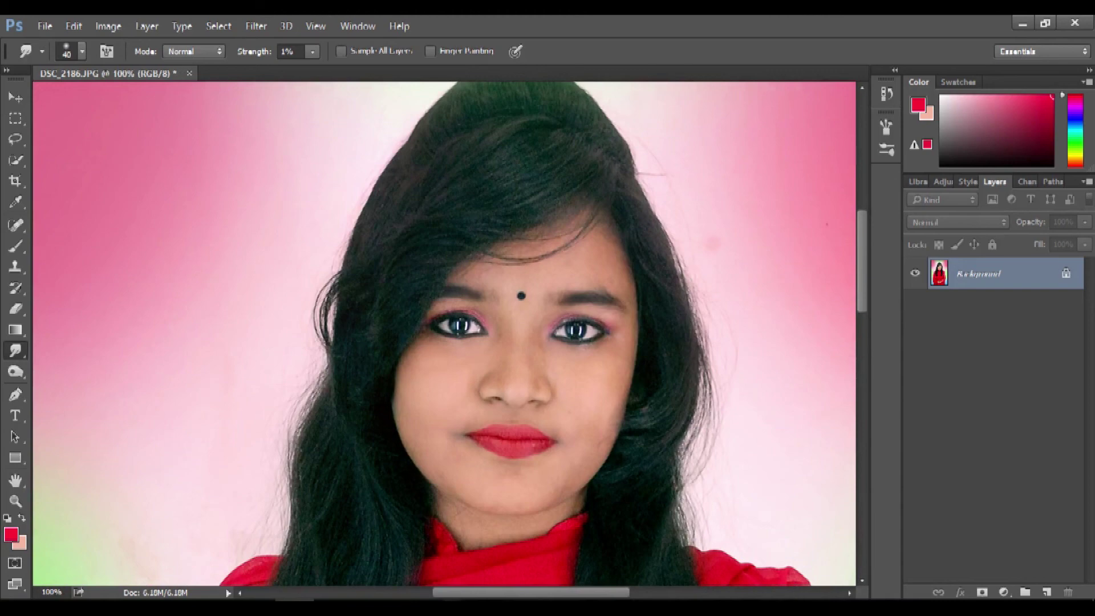
Zoom out to fit the whole portrait, save it, and close the document.
scroll(444, 333, down, 3)
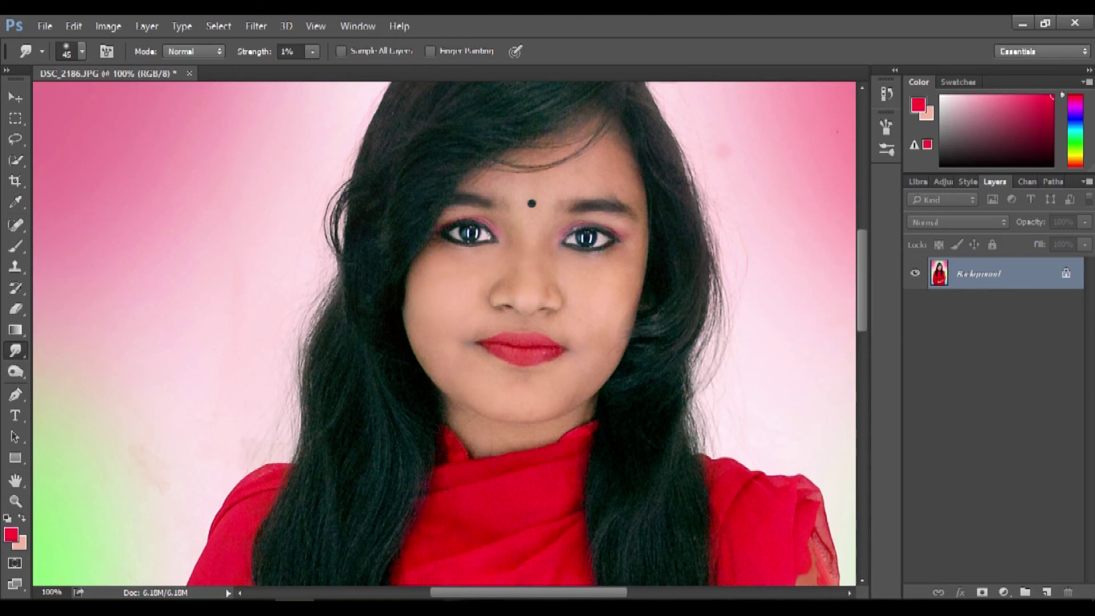
key(ctrl+minus)
key(ctrl+minus)
key(ctrl+minus)
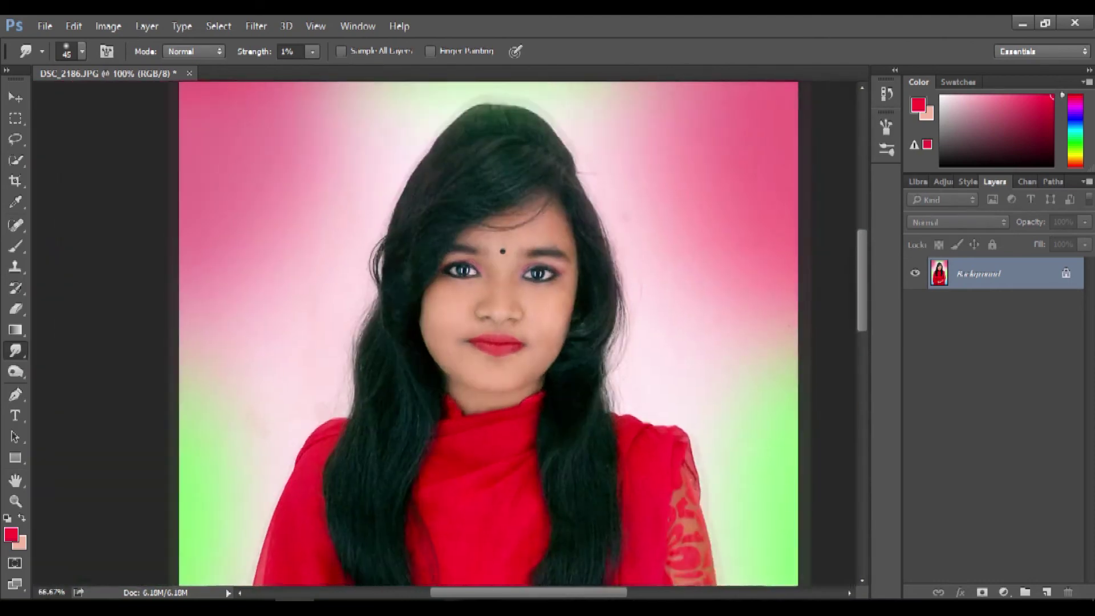
key(ctrl+minus)
key(ctrl+s)
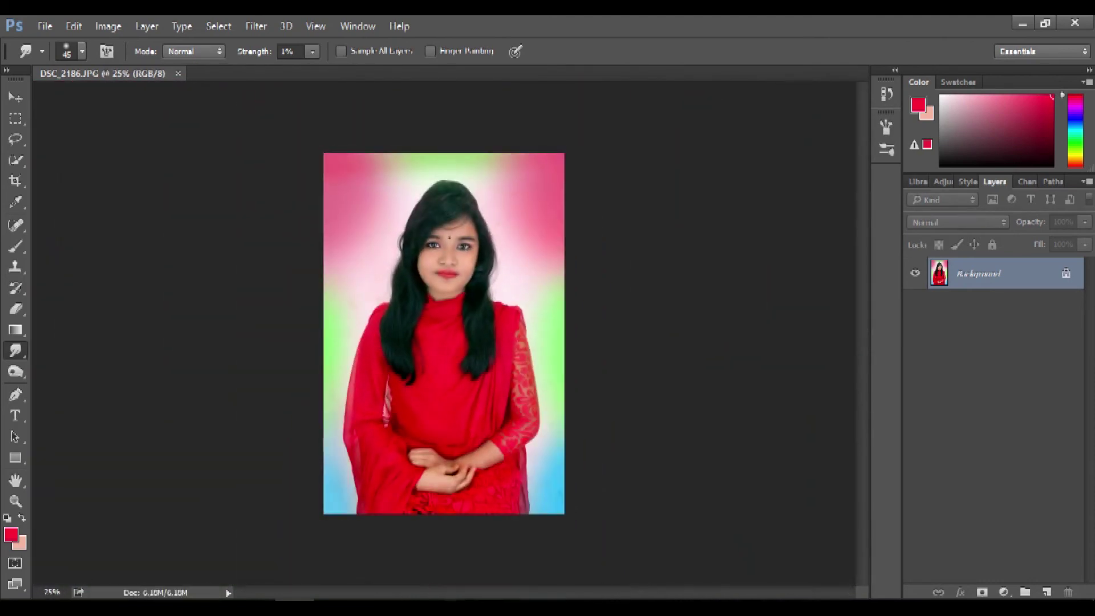
key(ctrl+w)
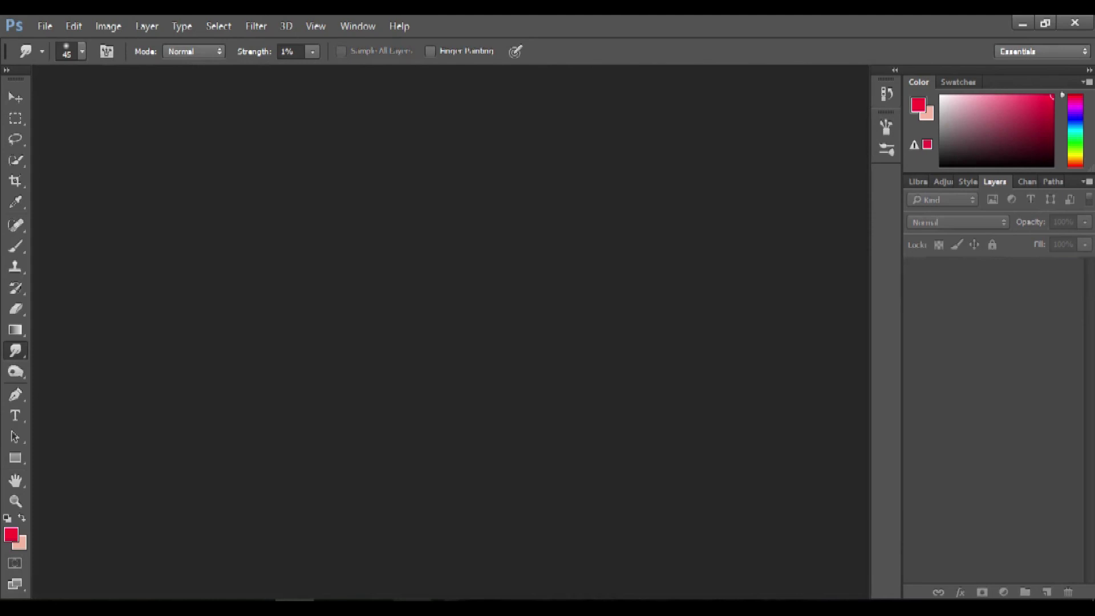